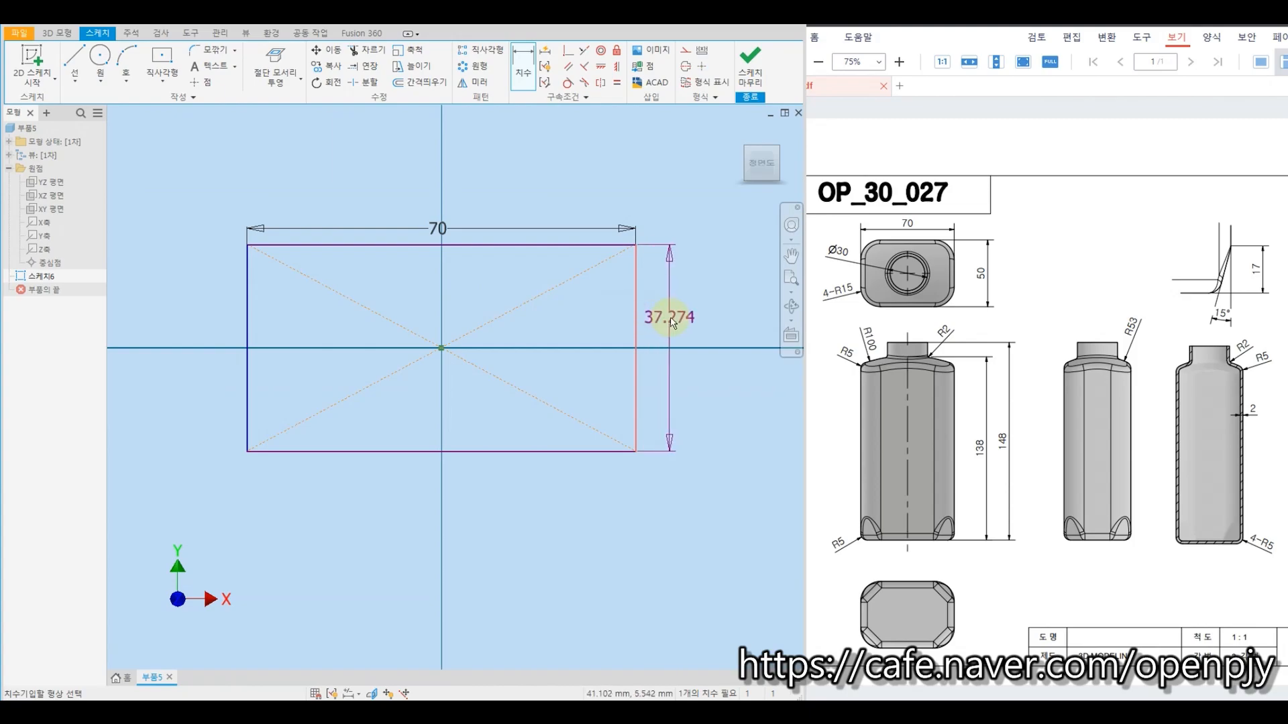
Step: Dimension the rectangle's height as 50 mm
{"action": "left_click", "coordinate": [676, 323]}
{"action": "type", "text": "50"}
{"action": "key", "text": "Return"}
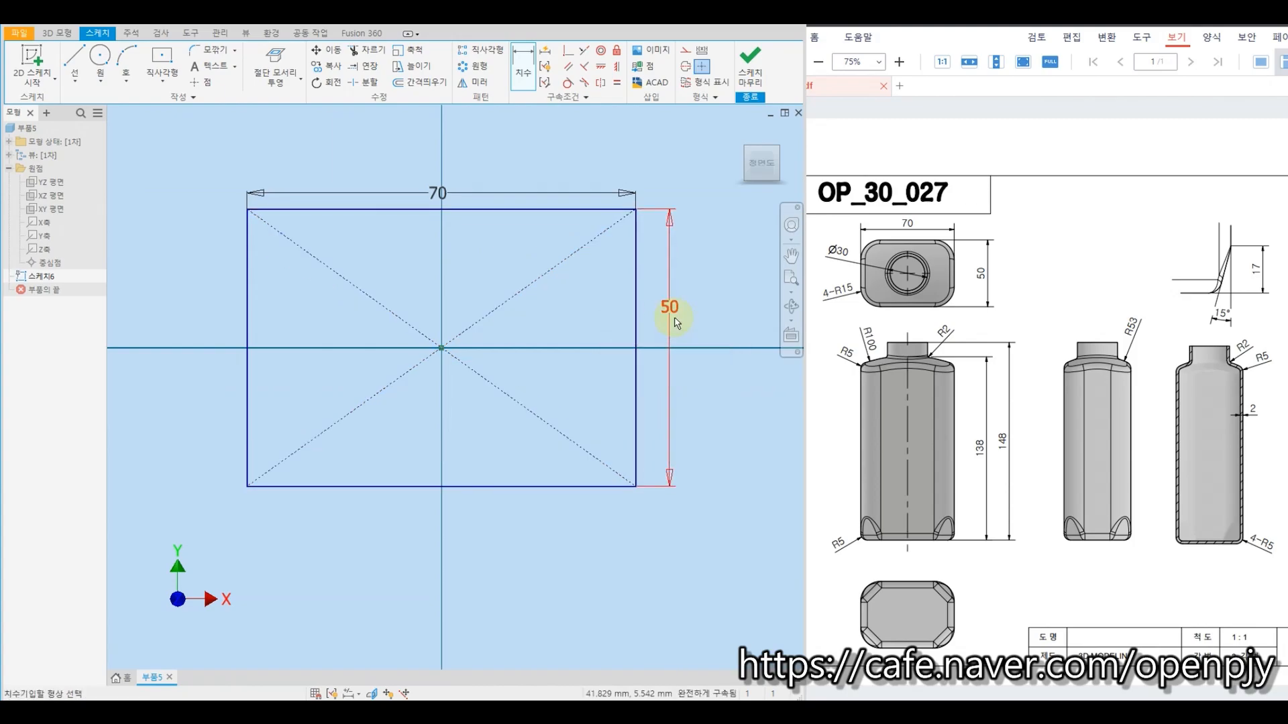
{"action": "key", "text": "Escape"}
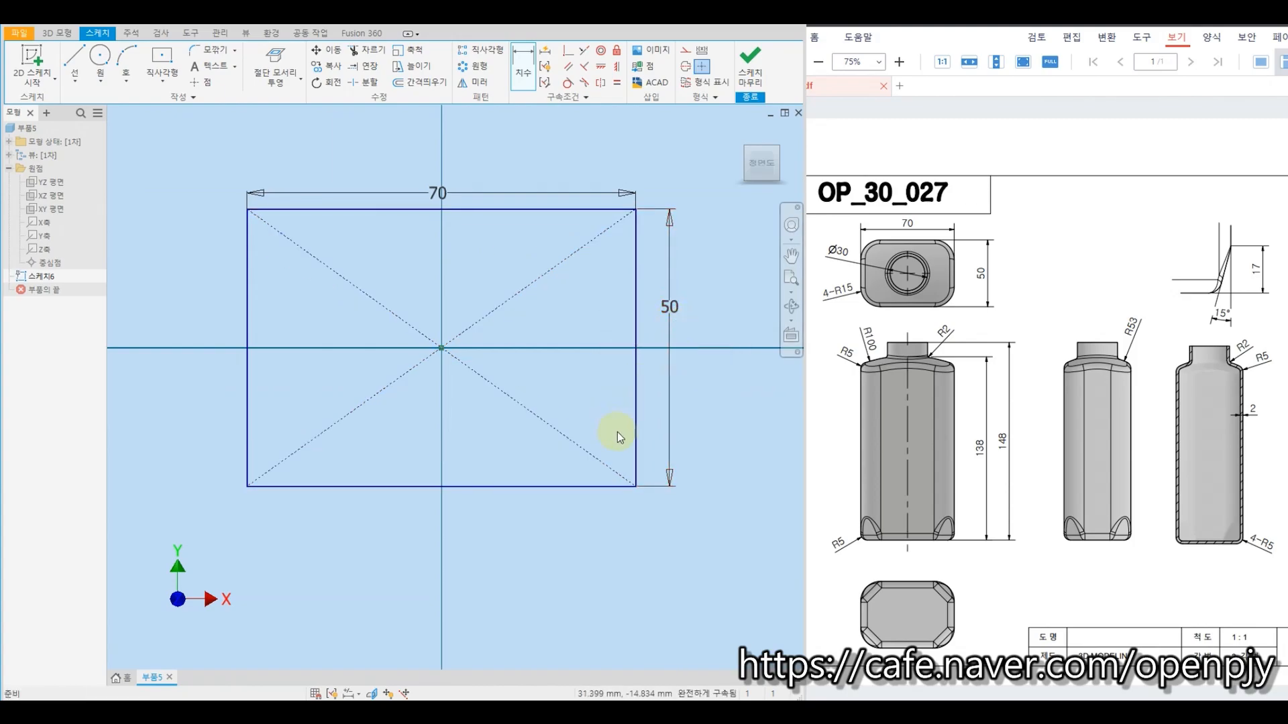
Step: Finish the sketch and extrude the rectangle 148 mm upward as a solid block
{"action": "left_click", "coordinate": [749, 73]}
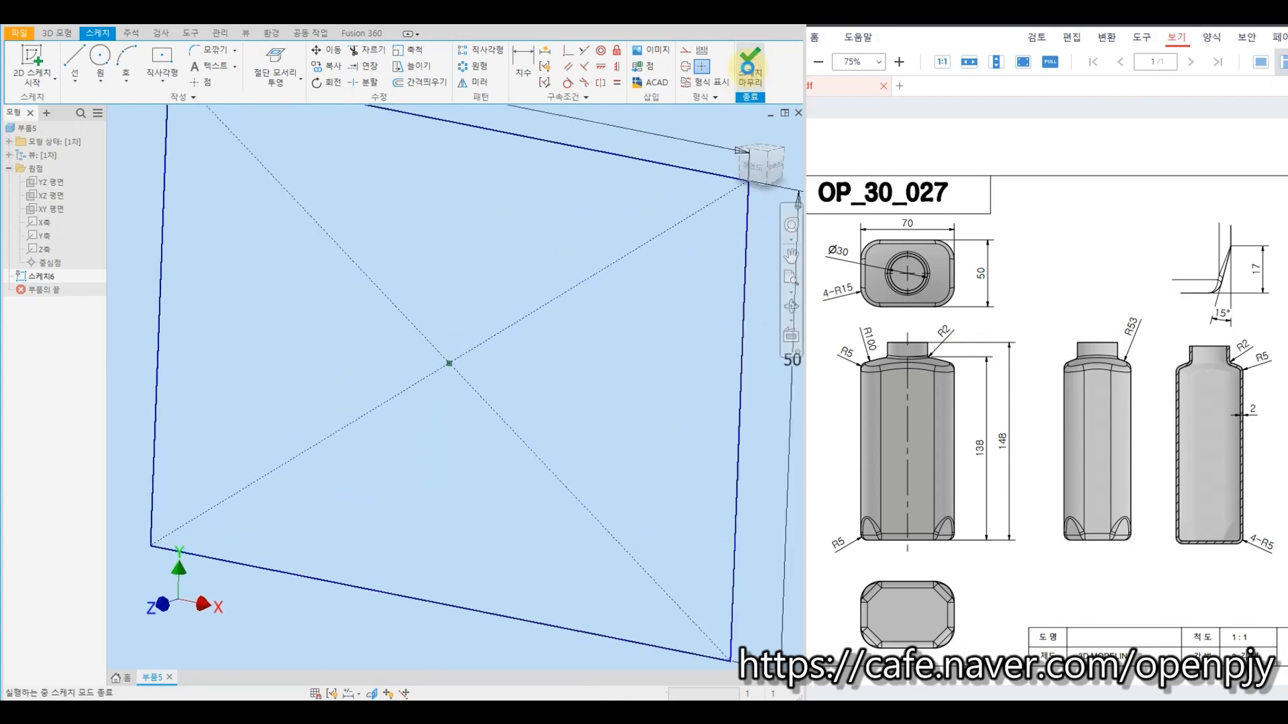
{"action": "left_click", "coordinate": [740, 134]}
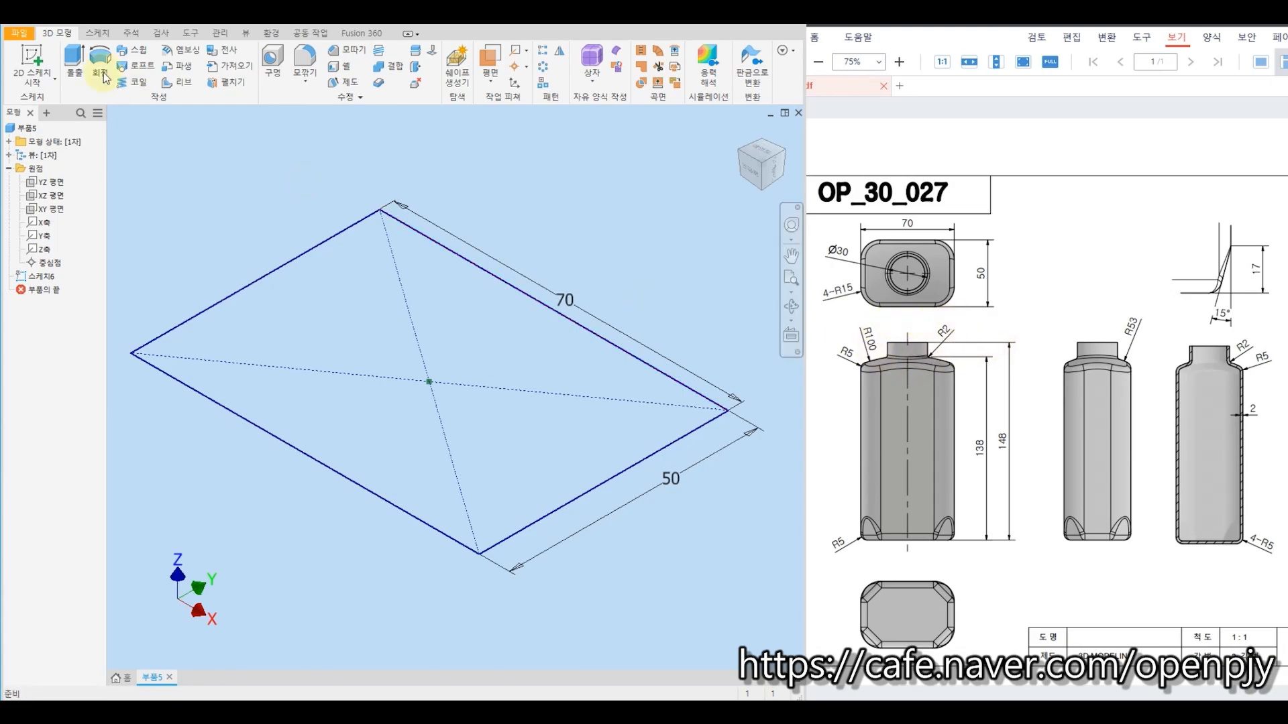
{"action": "left_click", "coordinate": [73, 60]}
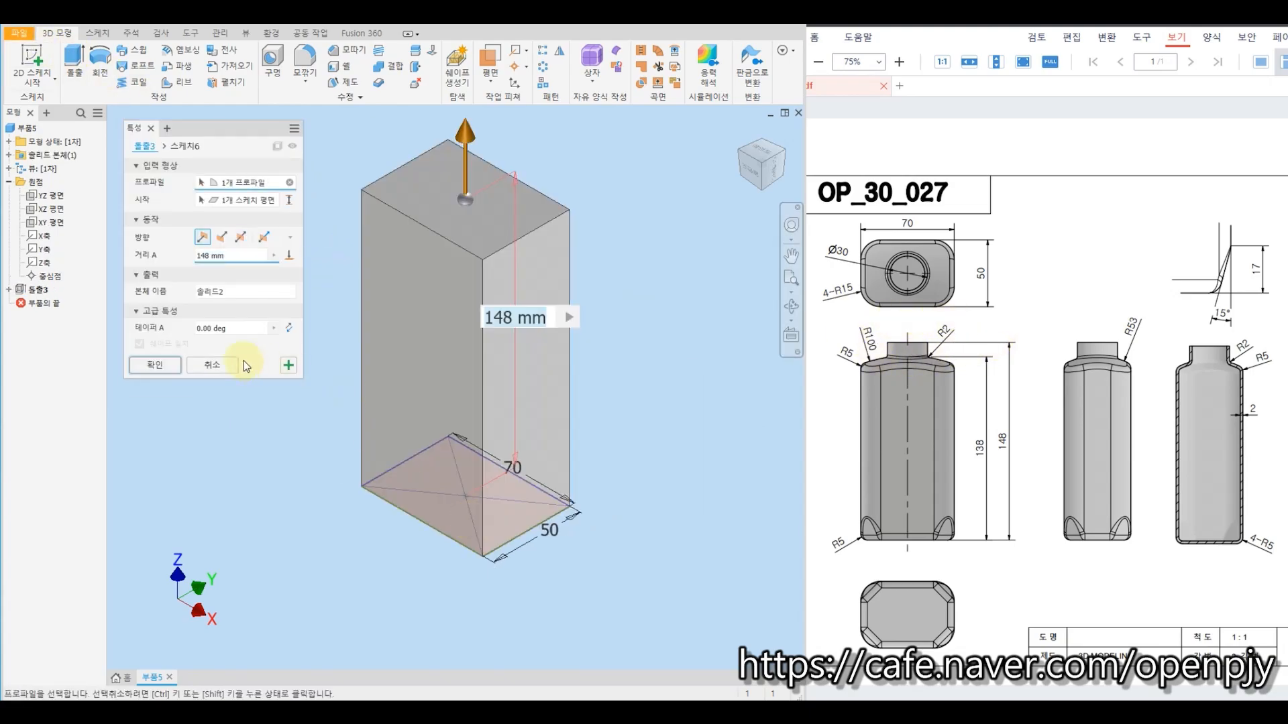
{"action": "left_click", "coordinate": [170, 368]}
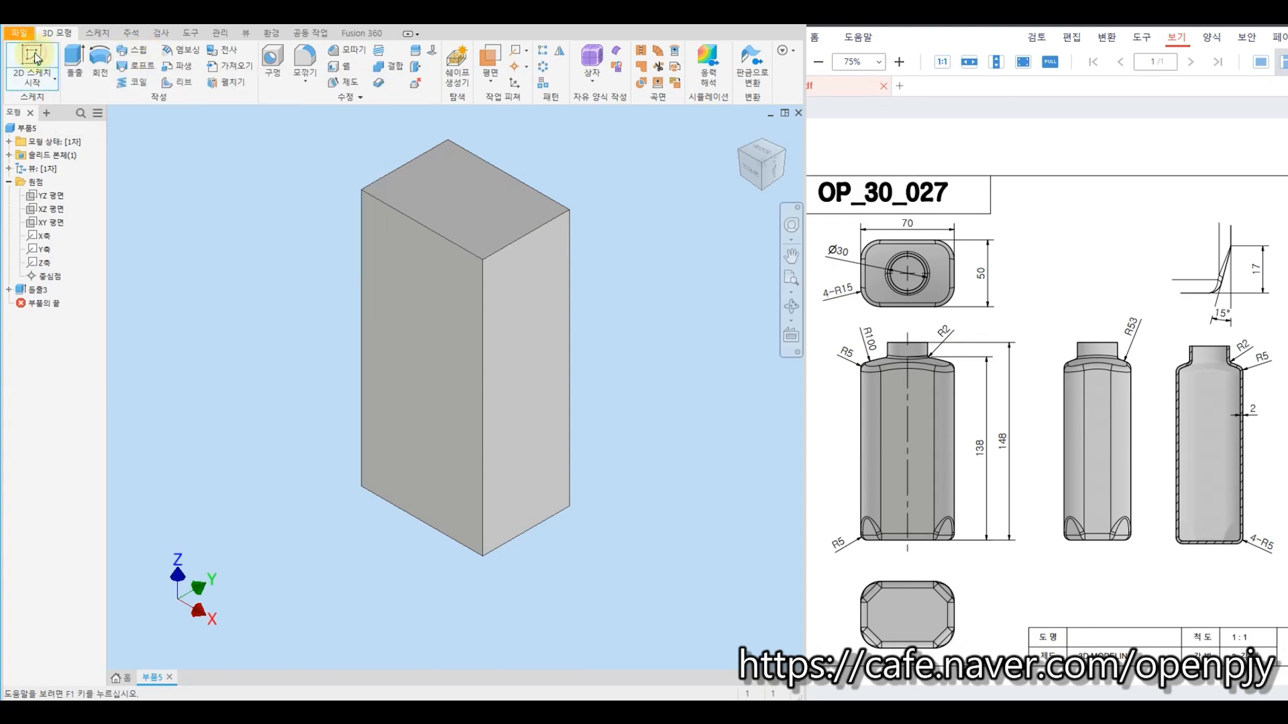
Step: Start a sketch on the XZ plane and draw an upward-bulging three-point arc about 125 mm wide across the block's upper part
{"action": "left_click", "coordinate": [32, 84]}
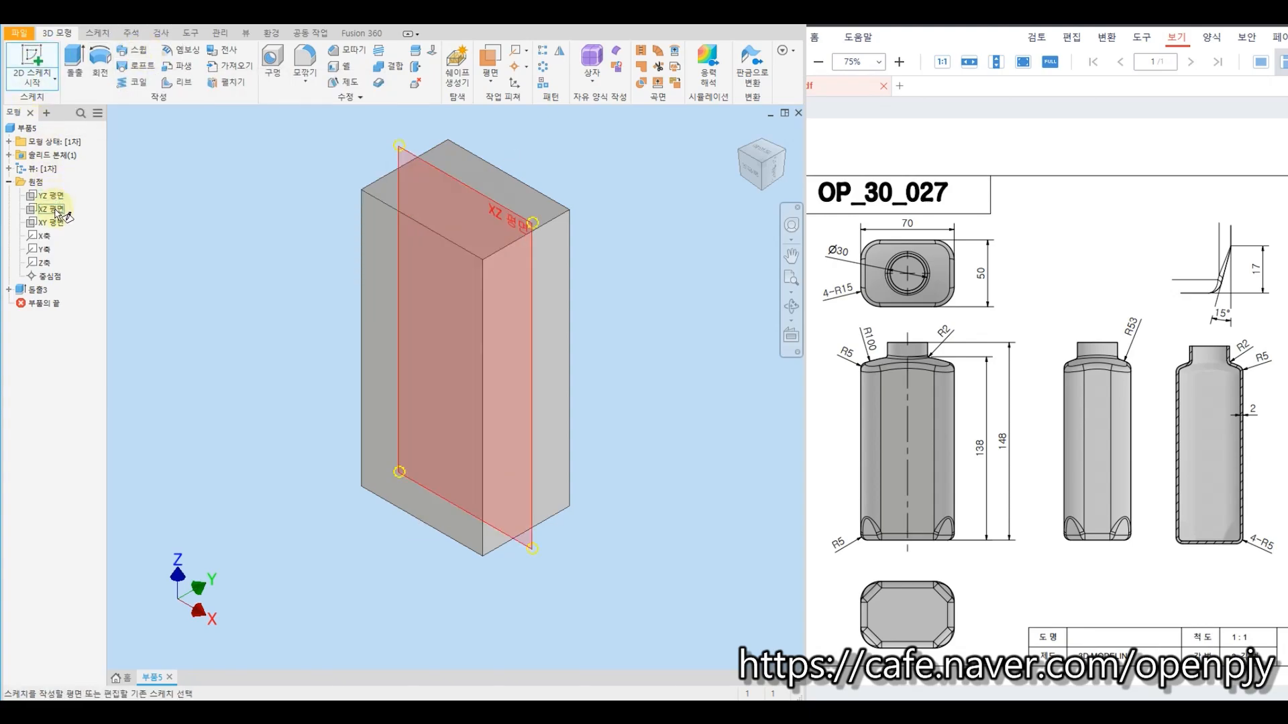
{"action": "left_click", "coordinate": [52, 208]}
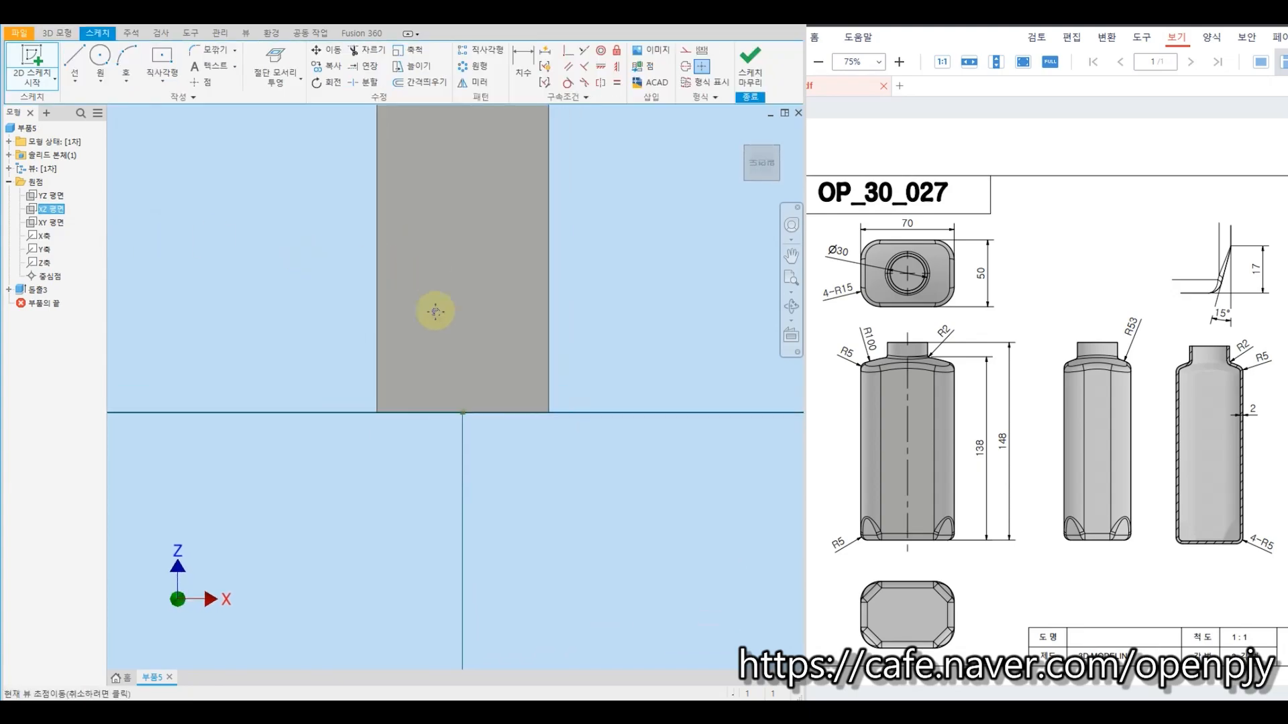
{"action": "middle_click_drag", "start_coordinate": [434, 308], "coordinate": [436, 480]}
{"action": "left_click", "coordinate": [126, 59]}
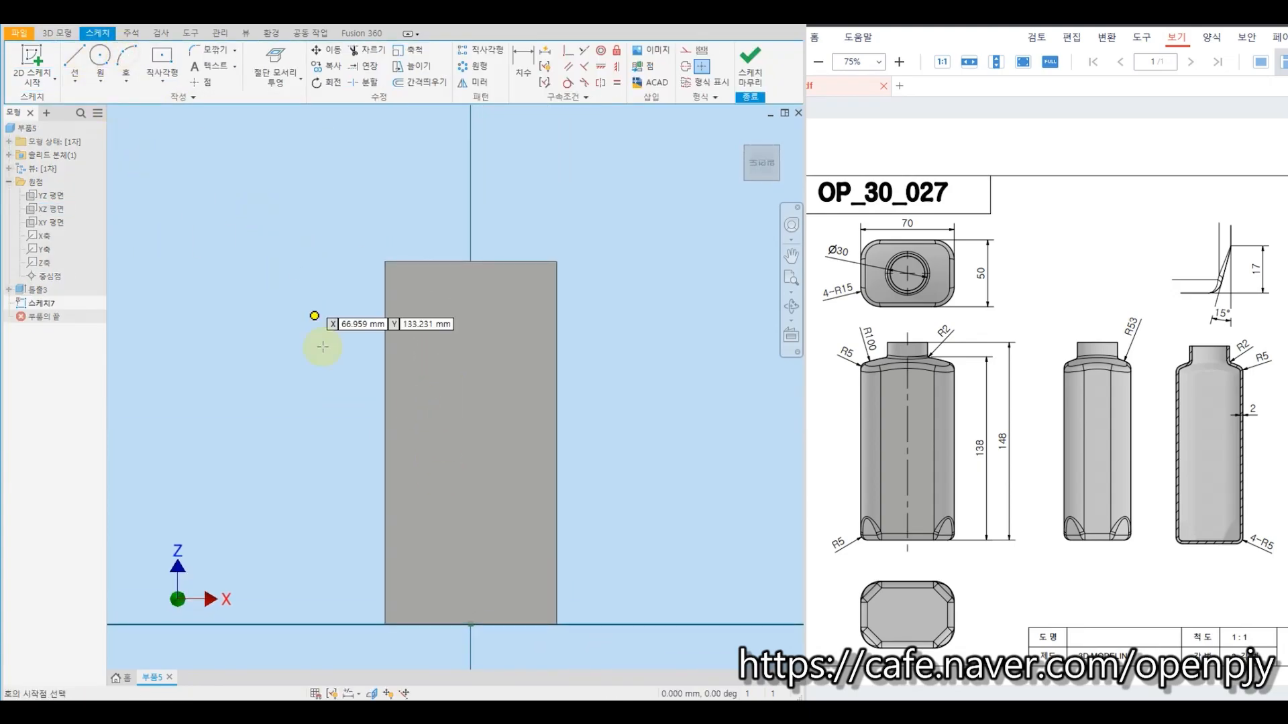
{"action": "left_click", "coordinate": [314, 331]}
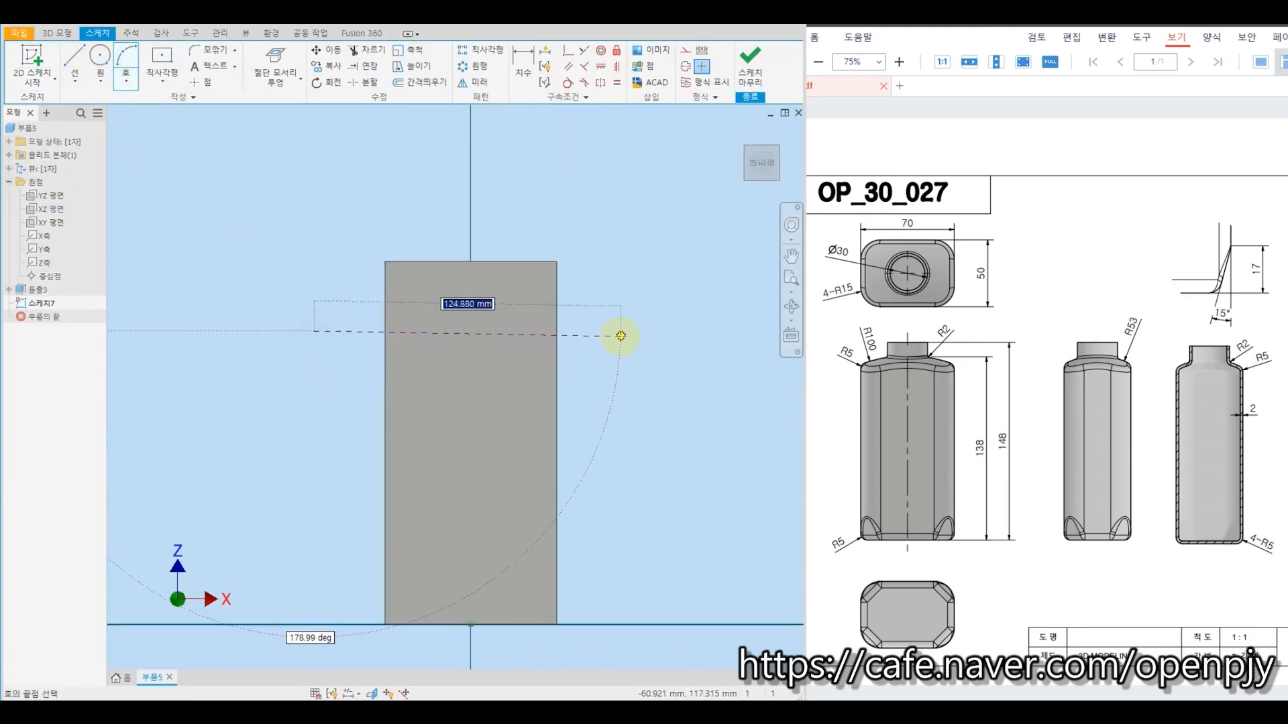
{"action": "left_click", "coordinate": [619, 335]}
{"action": "left_click", "coordinate": [500, 305]}
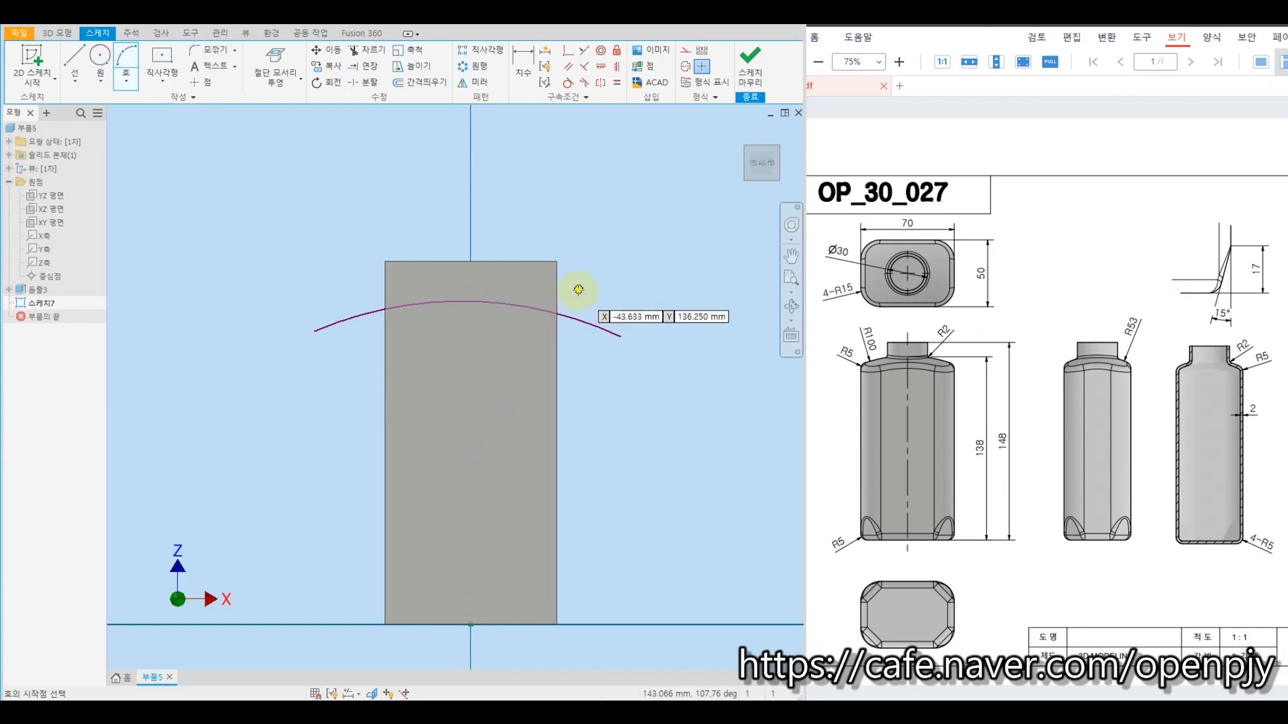
{"action": "key", "text": "Escape"}
Step: Dimension the arc's midpoint at 138 mm above the block's bottom edge
{"action": "key", "text": "d"}
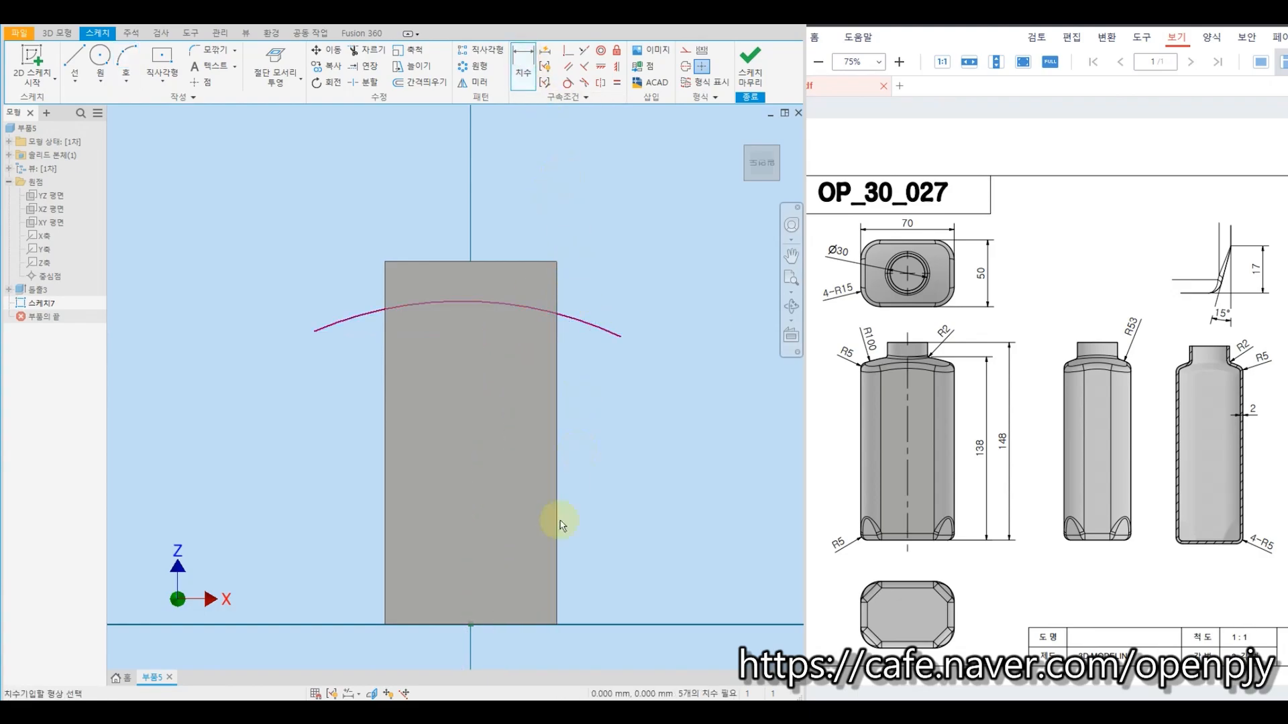
{"action": "left_click", "coordinate": [521, 626]}
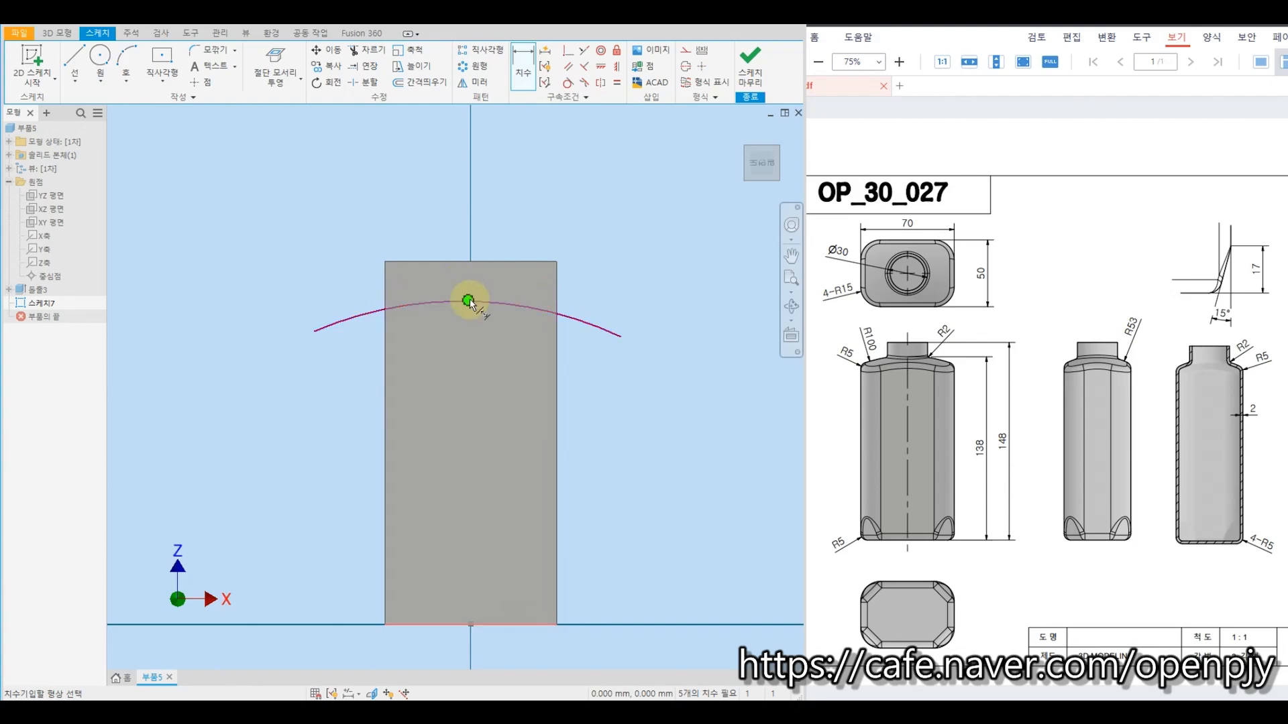
{"action": "left_click", "coordinate": [469, 300]}
{"action": "left_click", "coordinate": [661, 437]}
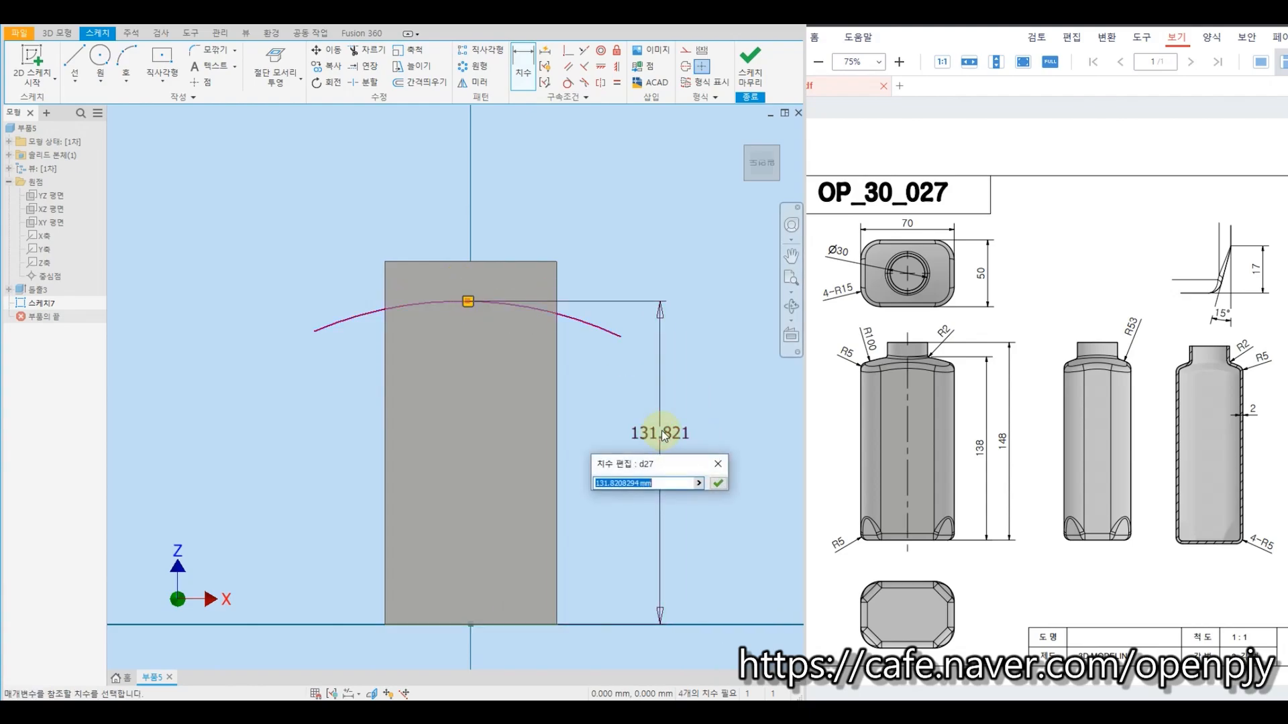
{"action": "type", "text": "138"}
{"action": "key", "text": "Return"}
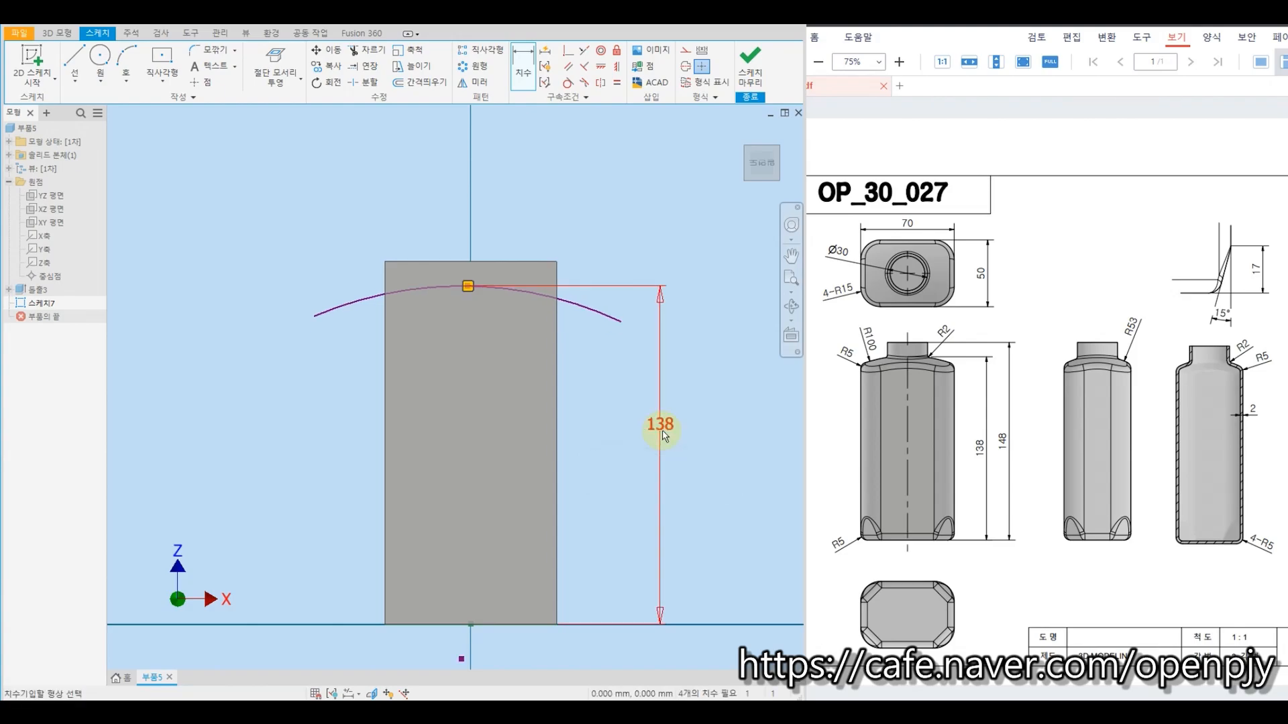
Step: Apply vertical constraints that align the arc's midpoint and its centre point with the sketch origin
{"action": "left_click", "coordinate": [617, 70]}
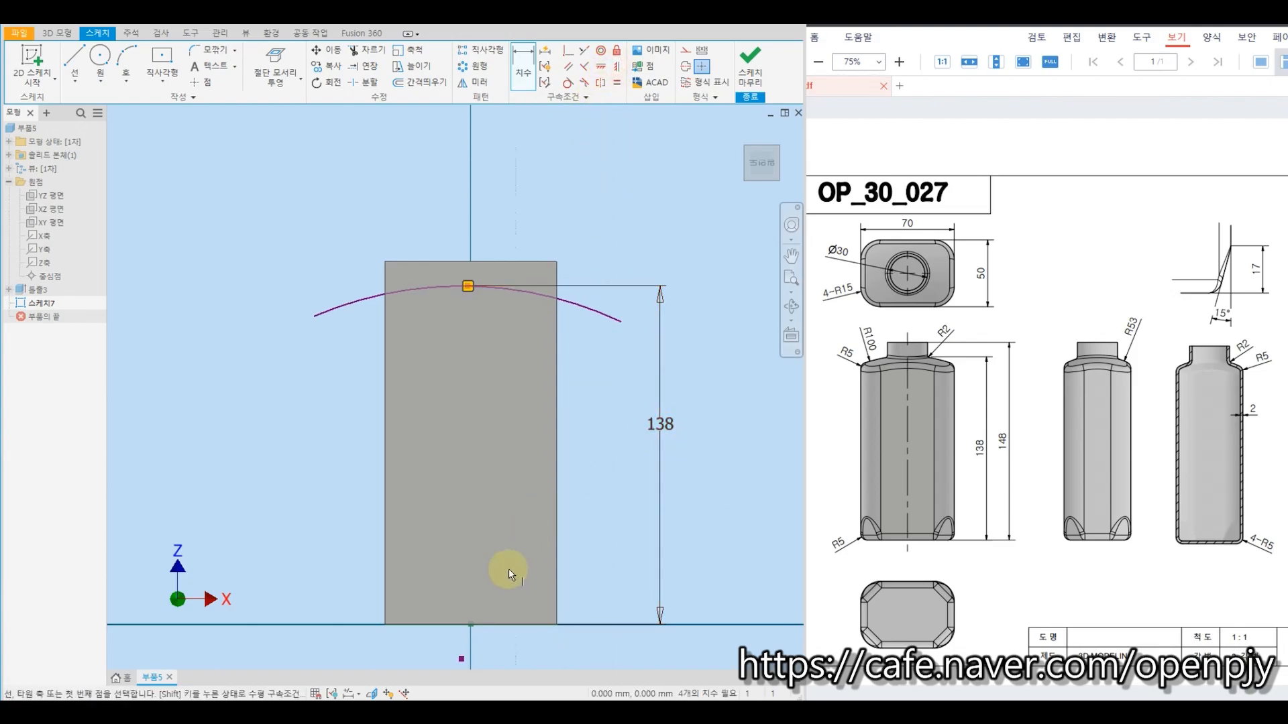
{"action": "left_click", "coordinate": [471, 626]}
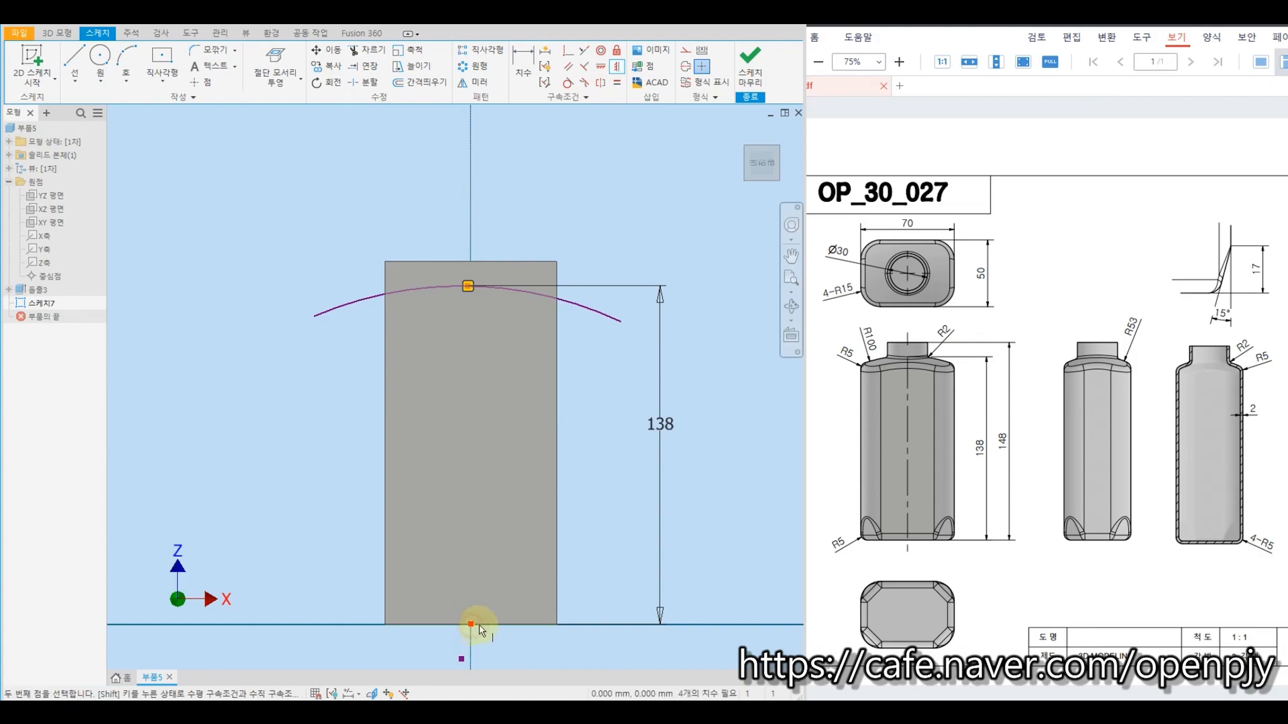
{"action": "left_click", "coordinate": [468, 287]}
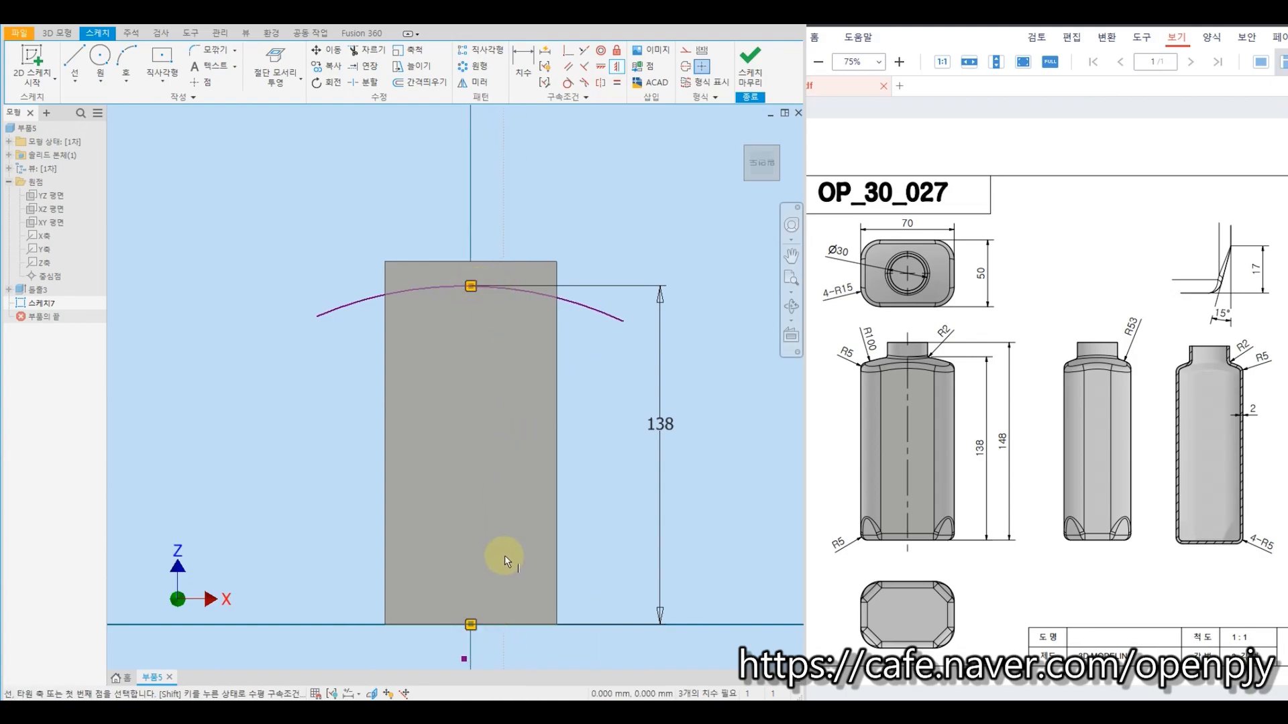
{"action": "left_click", "coordinate": [466, 662]}
{"action": "left_click", "coordinate": [471, 624]}
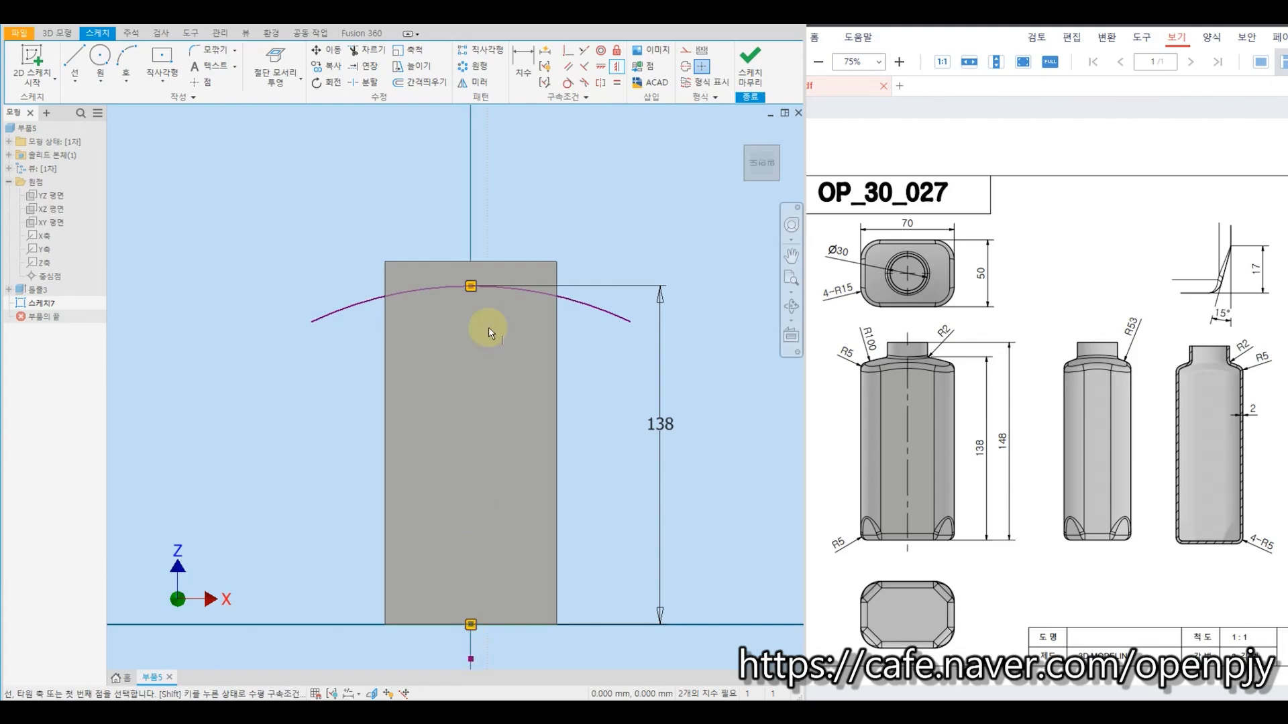
Step: Dimension the arc's radius as 100 mm
{"action": "left_click", "coordinate": [524, 67]}
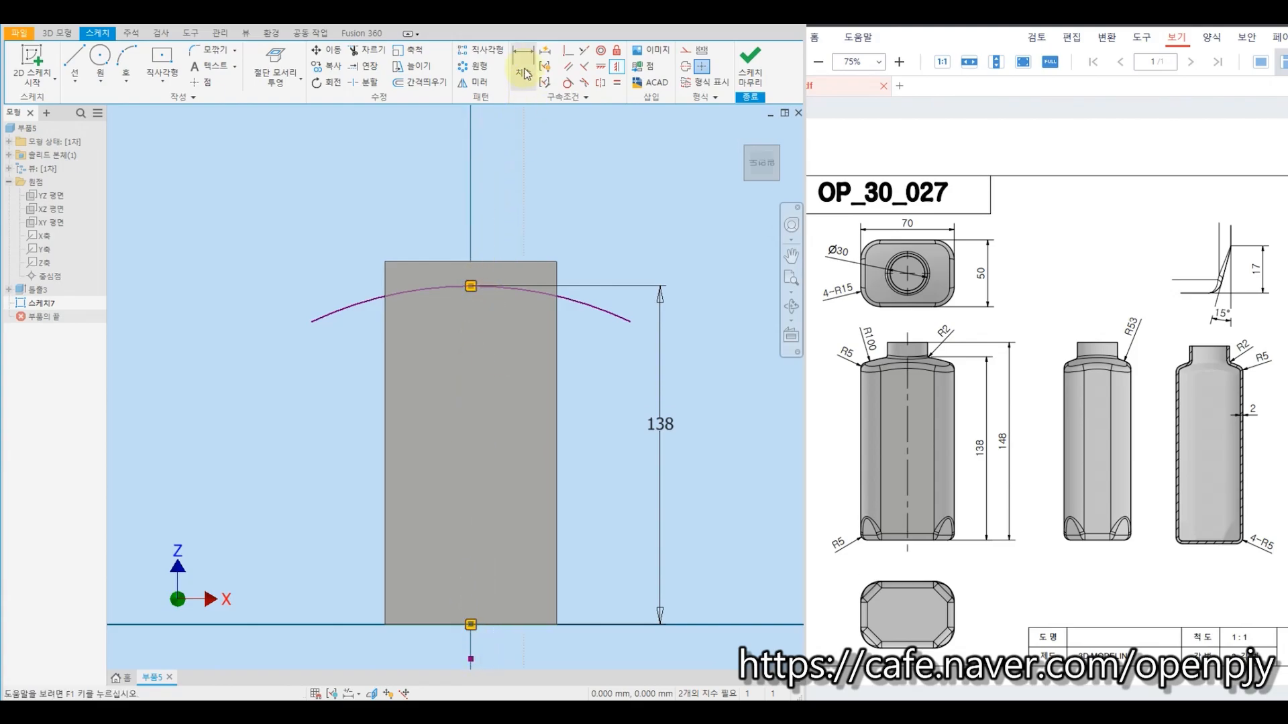
{"action": "left_click", "coordinate": [523, 295]}
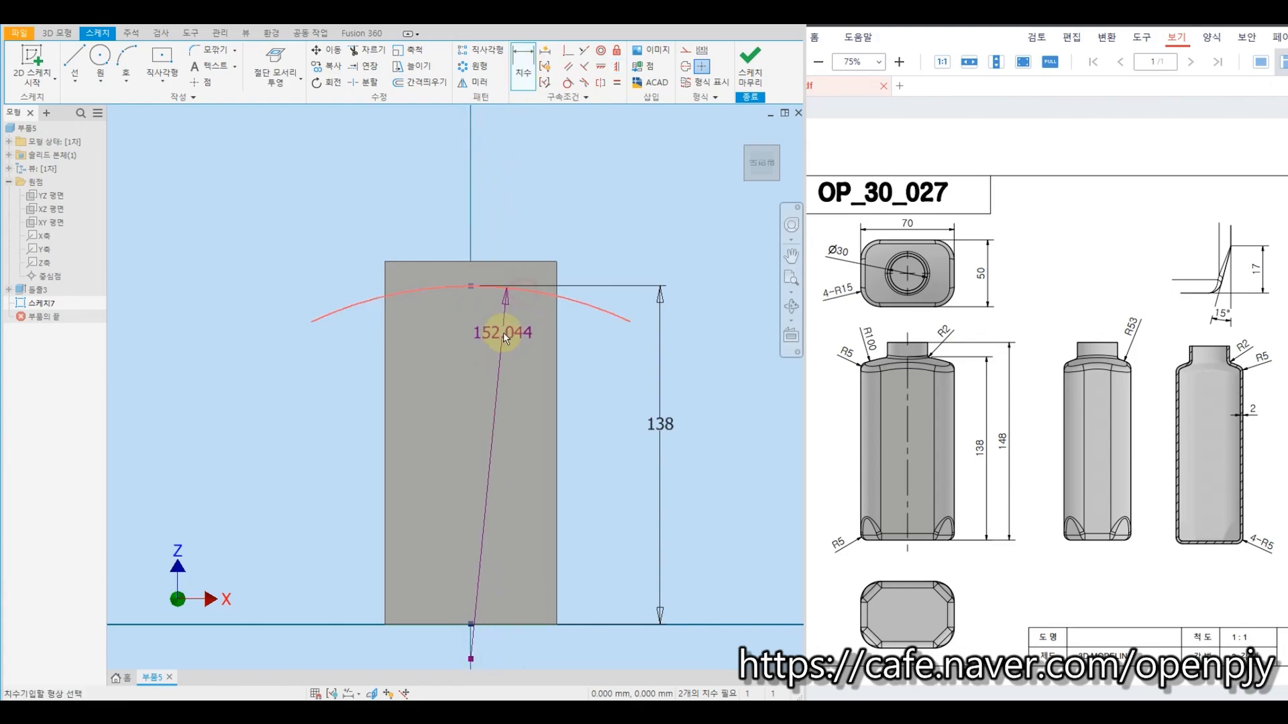
{"action": "left_click", "coordinate": [509, 325]}
{"action": "type", "text": "100"}
{"action": "key", "text": "Return"}
{"action": "key", "text": "Escape"}
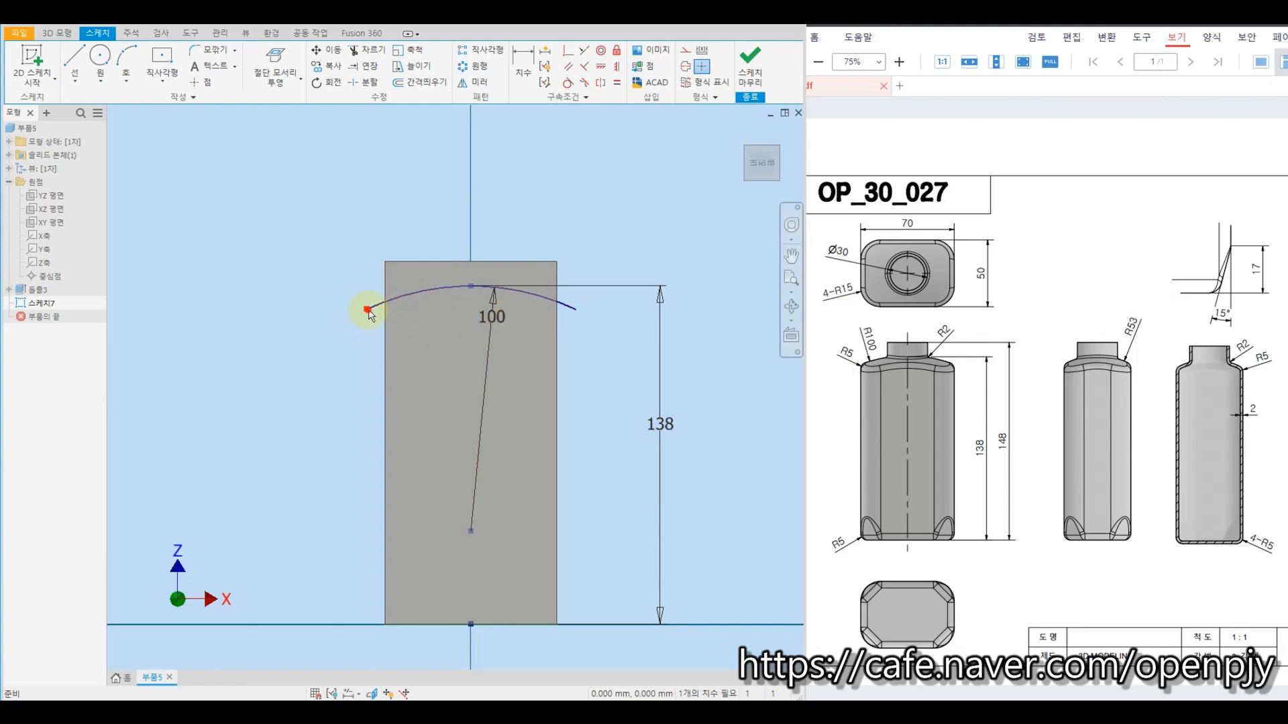
Step: Adjust the arc's end so that it extends slightly beyond the block's side, and finish the sketch
{"action": "mouse_move", "coordinate": [370, 314]}
{"action": "left_mouse_down"}
{"action": "mouse_move", "coordinate": [350, 313]}
{"action": "mouse_move", "coordinate": [354, 322]}
{"action": "left_mouse_up"}
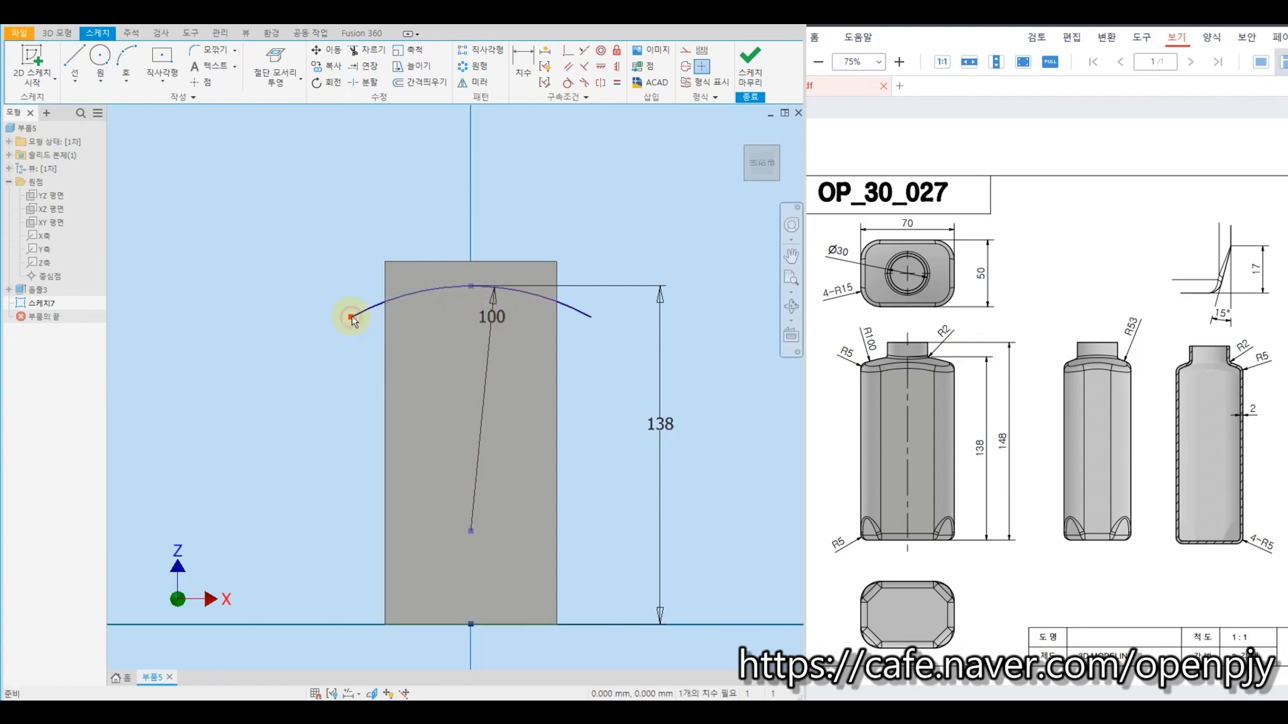
{"action": "left_click_drag", "start_coordinate": [352, 319], "coordinate": [367, 309]}
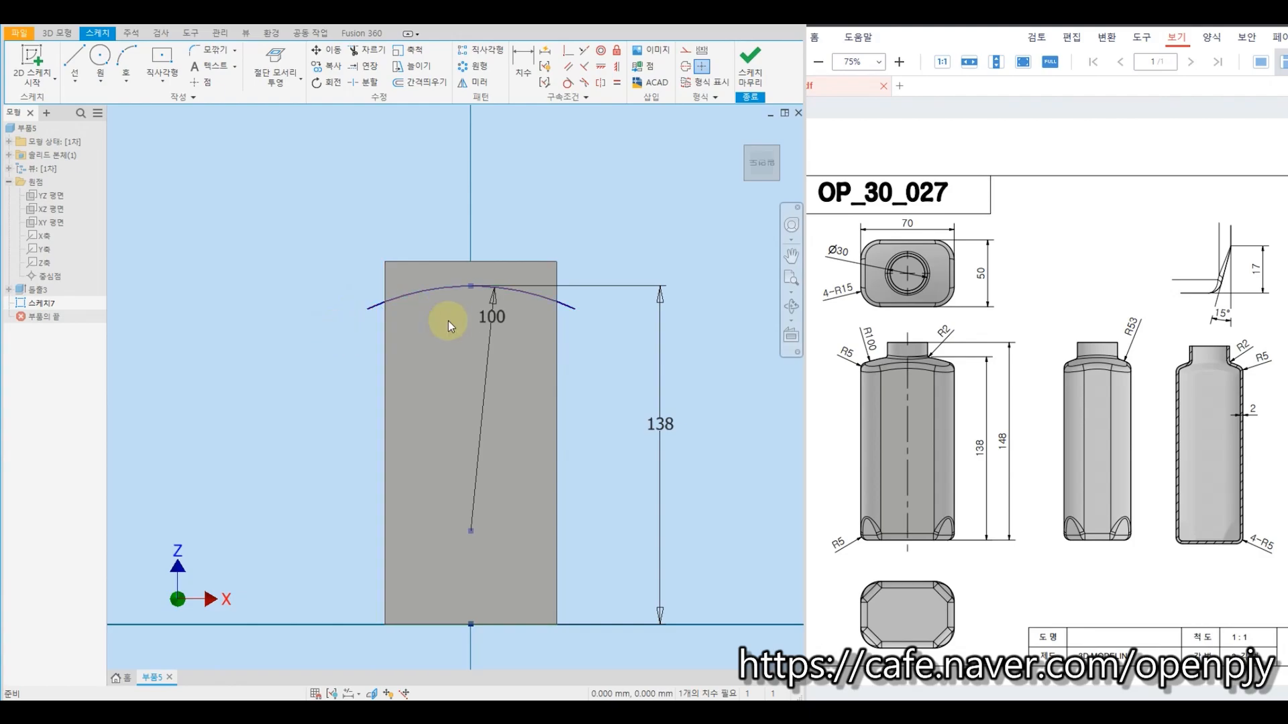
{"action": "left_click", "coordinate": [754, 59]}
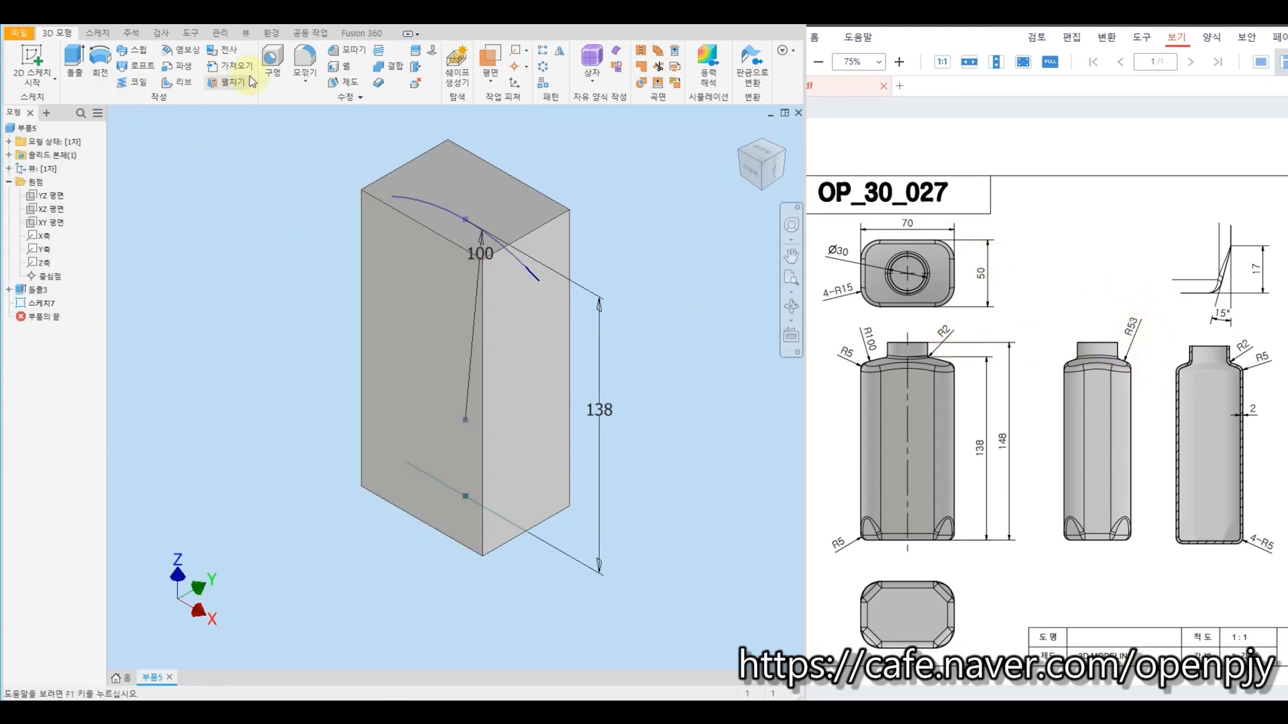
Step: Create a work plane perpendicular to the arc at its end point on the +X side
{"action": "left_click", "coordinate": [492, 62]}
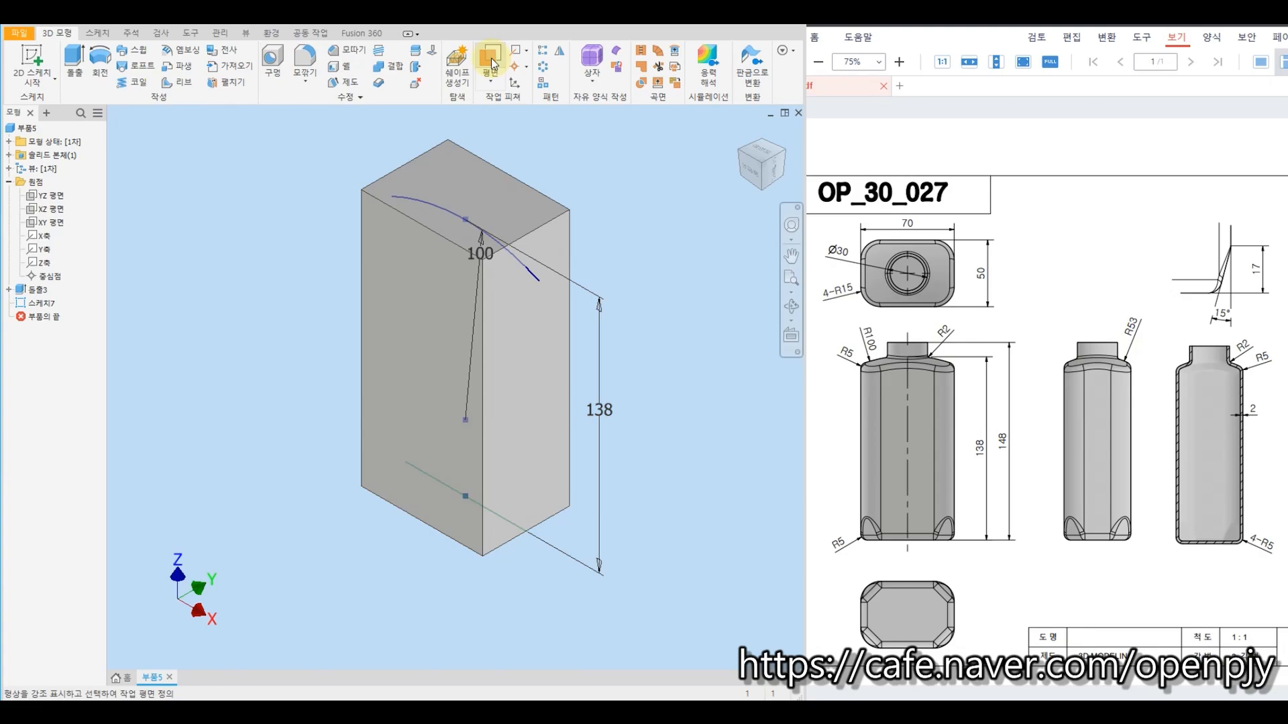
{"action": "left_click", "coordinate": [534, 275]}
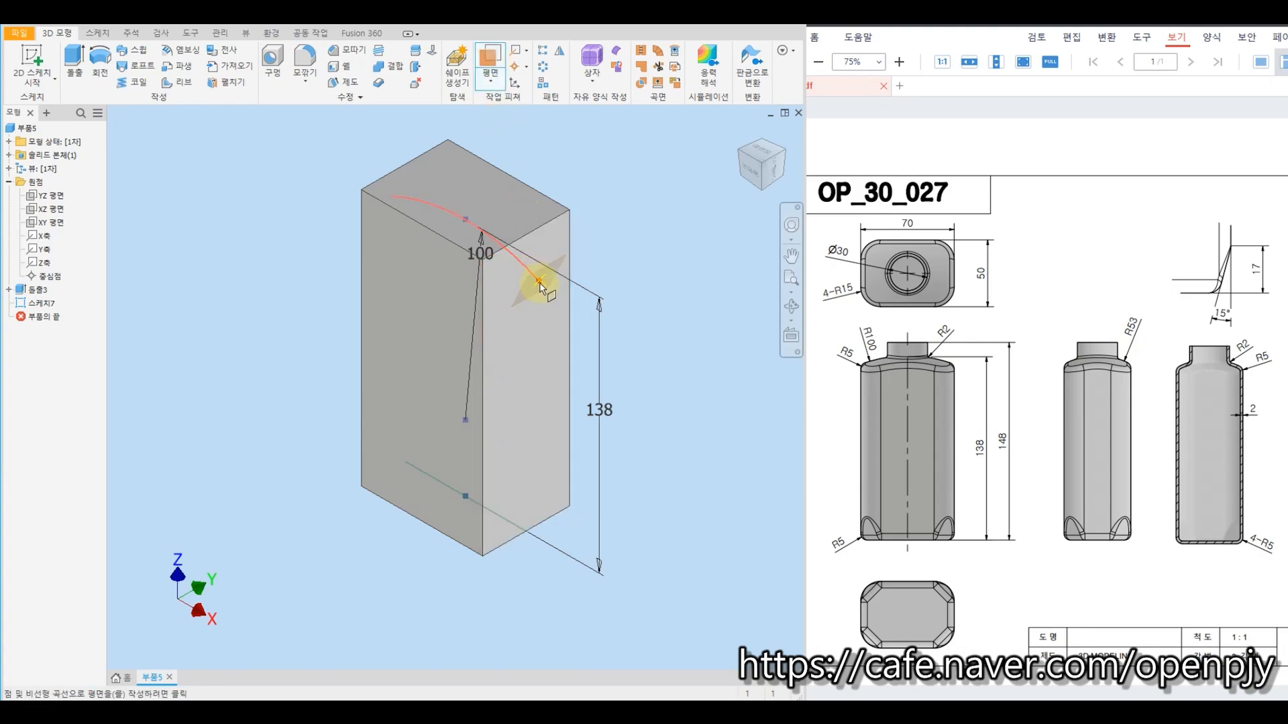
{"action": "left_click", "coordinate": [541, 283]}
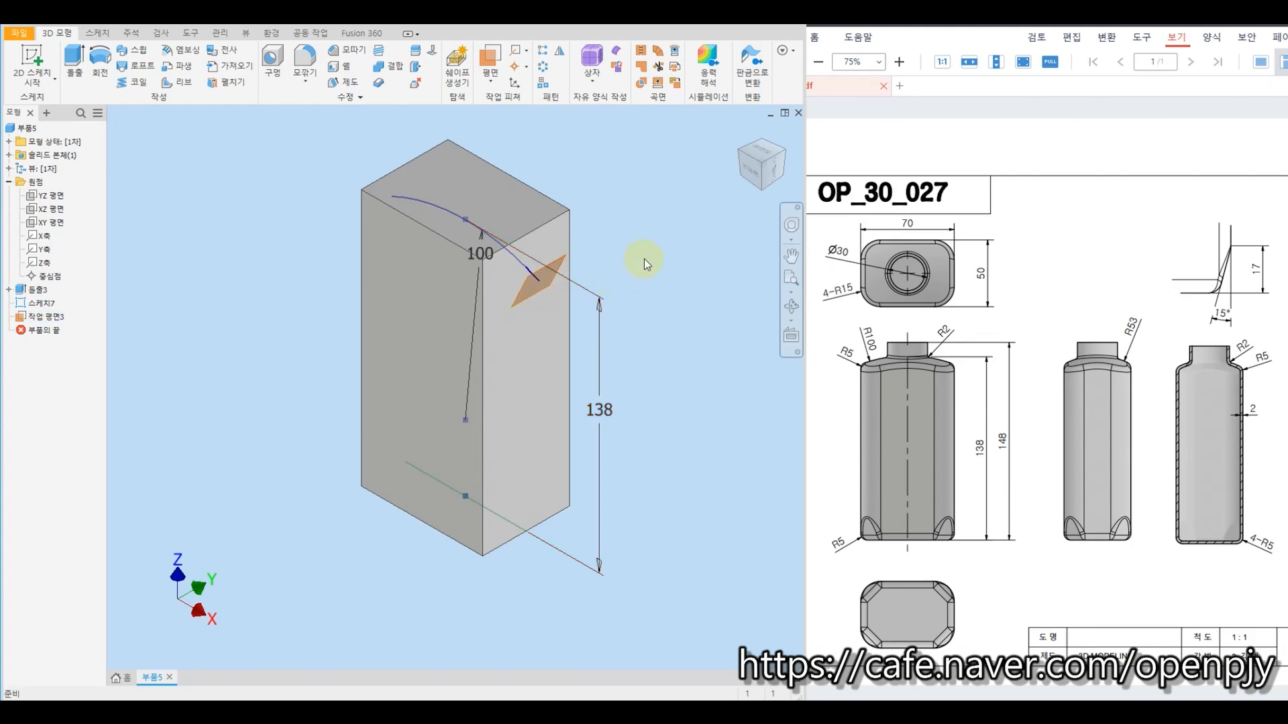
Step: Start a sketch on the new work plane and project the arc's end point into it
{"action": "left_click", "coordinate": [32, 62]}
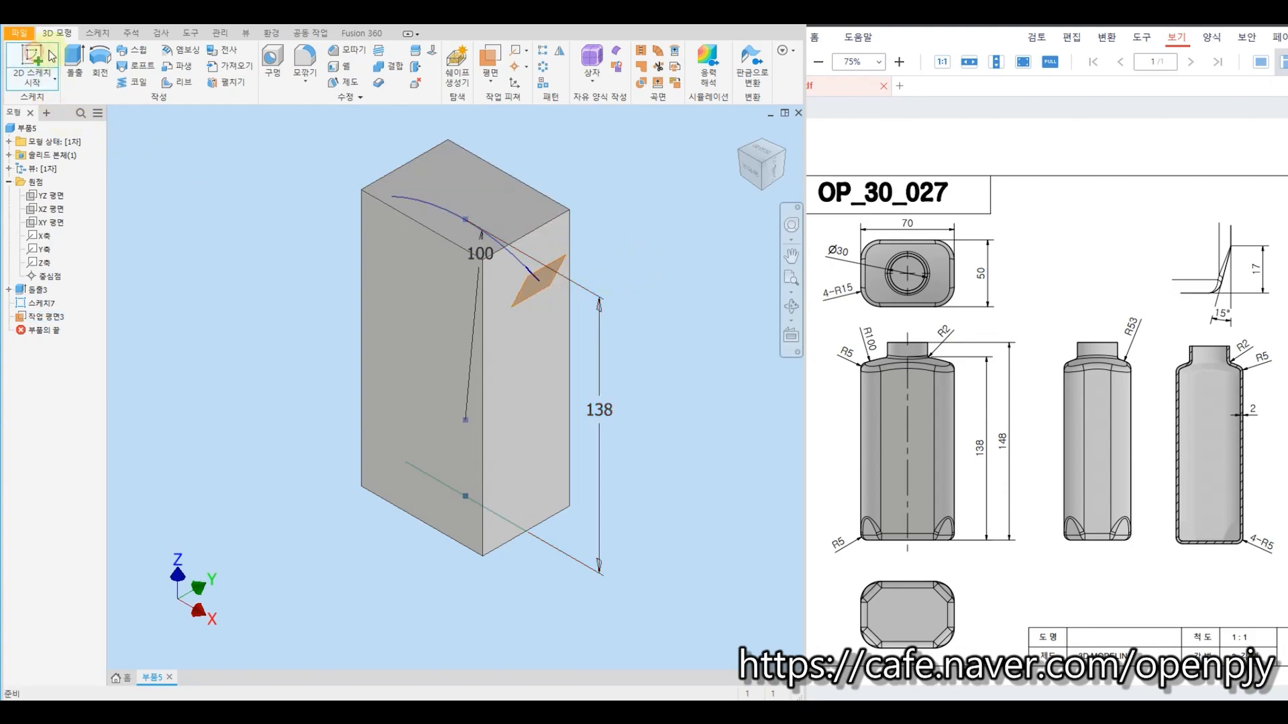
{"action": "left_click", "coordinate": [538, 287]}
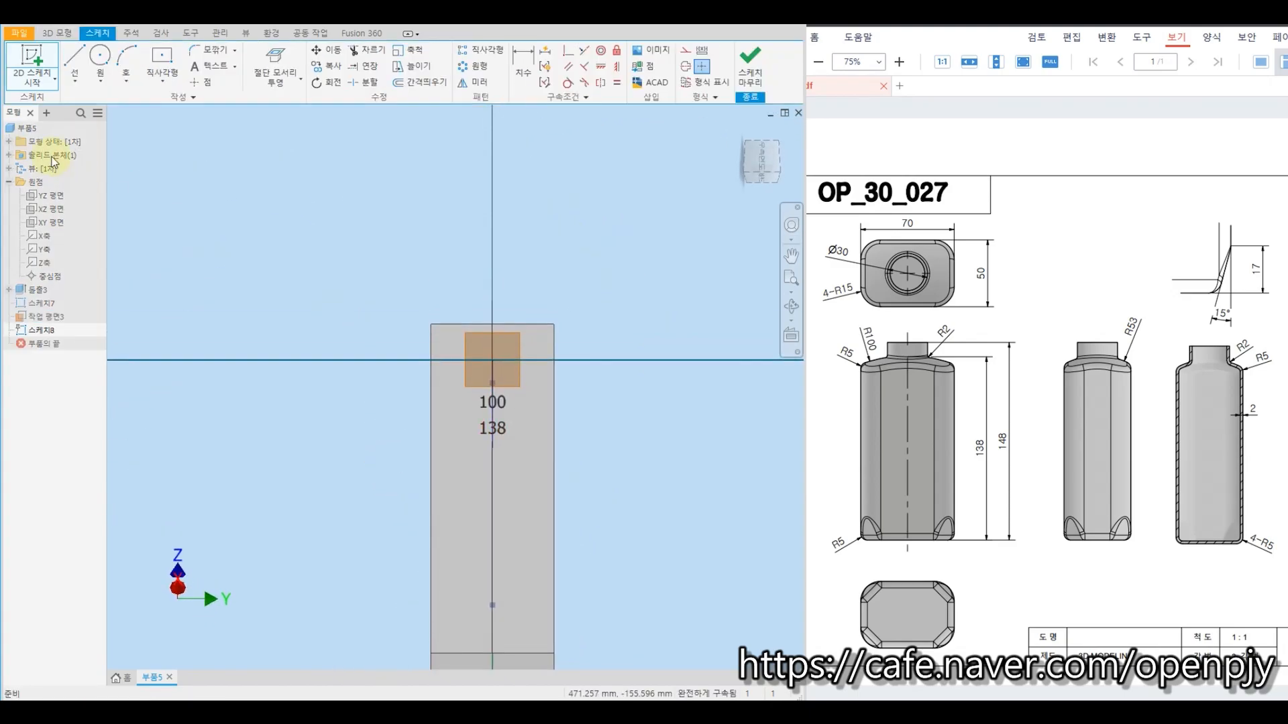
{"action": "left_click_drag", "start_coordinate": [293, 273], "coordinate": [339, 273]}
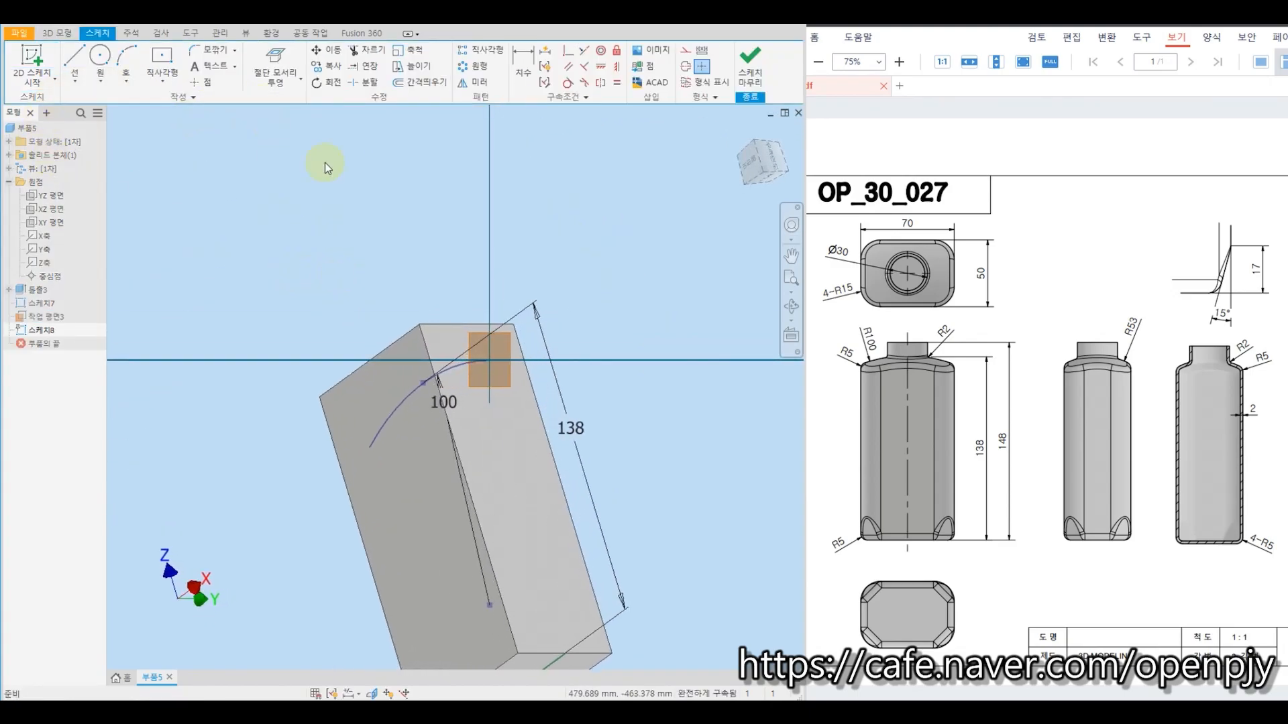
{"action": "left_click", "coordinate": [285, 75]}
{"action": "left_click", "coordinate": [284, 102]}
{"action": "scroll", "coordinate": [451, 359], "scroll_direction": "up", "scroll_amount": 5}
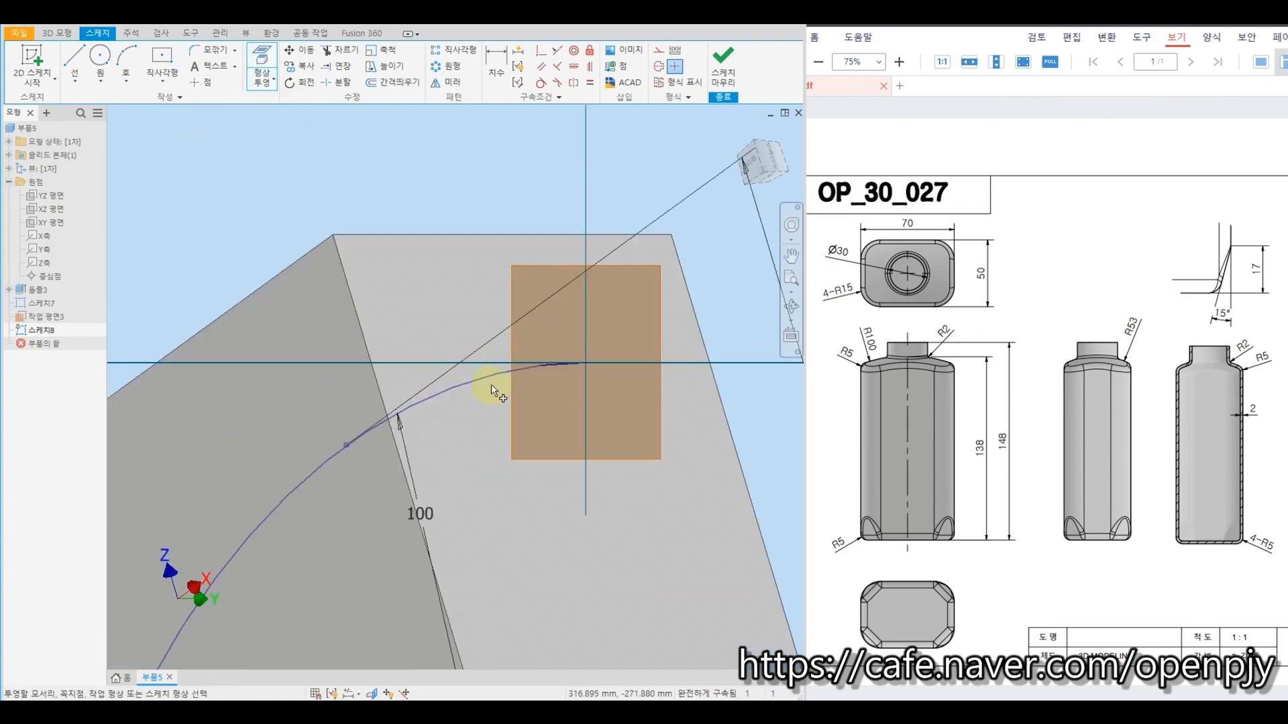
{"action": "left_click", "coordinate": [581, 364]}
{"action": "middle_click_drag", "start_coordinate": [615, 385], "coordinate": [647, 379], "text": "shift"}
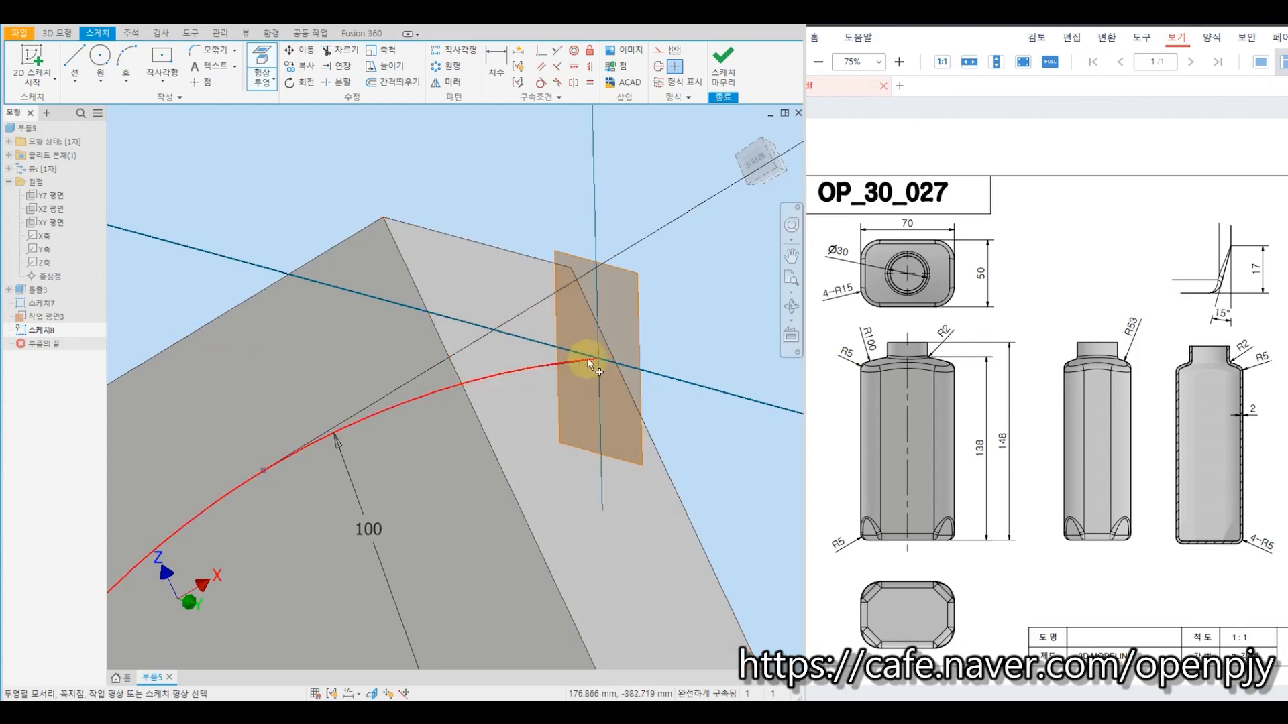
{"action": "left_click", "coordinate": [600, 363]}
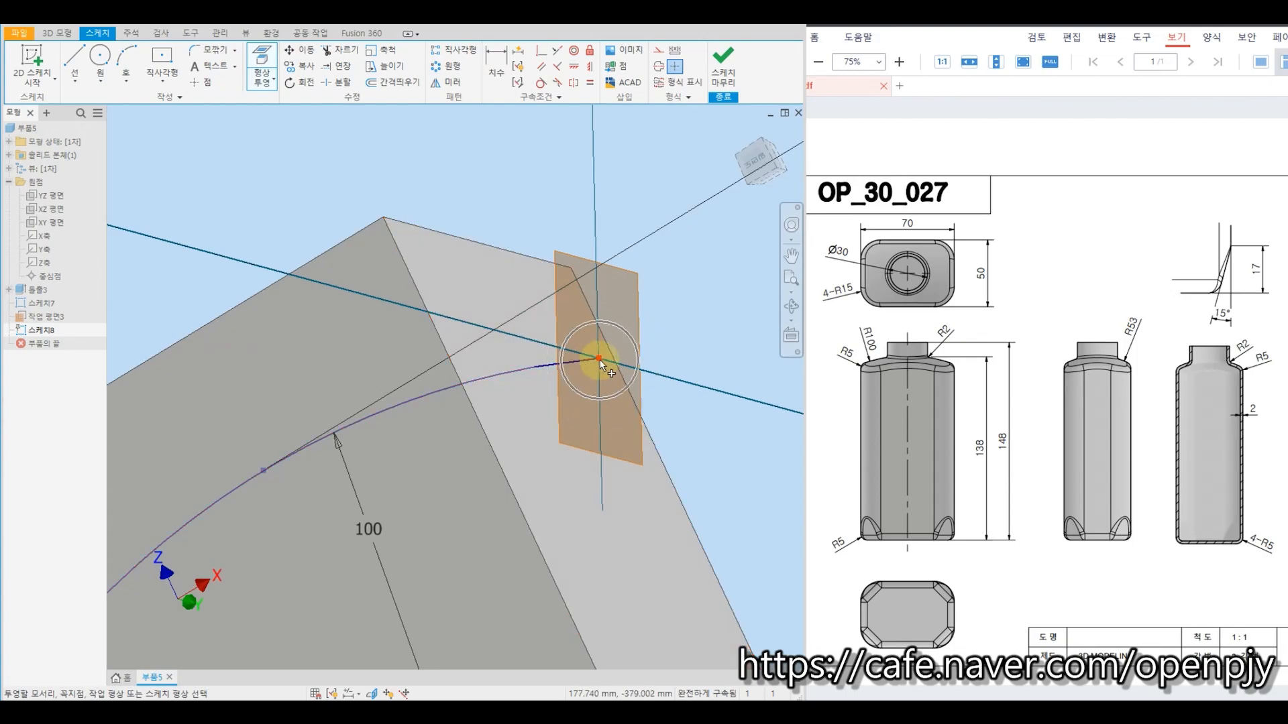
{"action": "scroll", "coordinate": [599, 358], "scroll_direction": "down", "scroll_amount": 4}
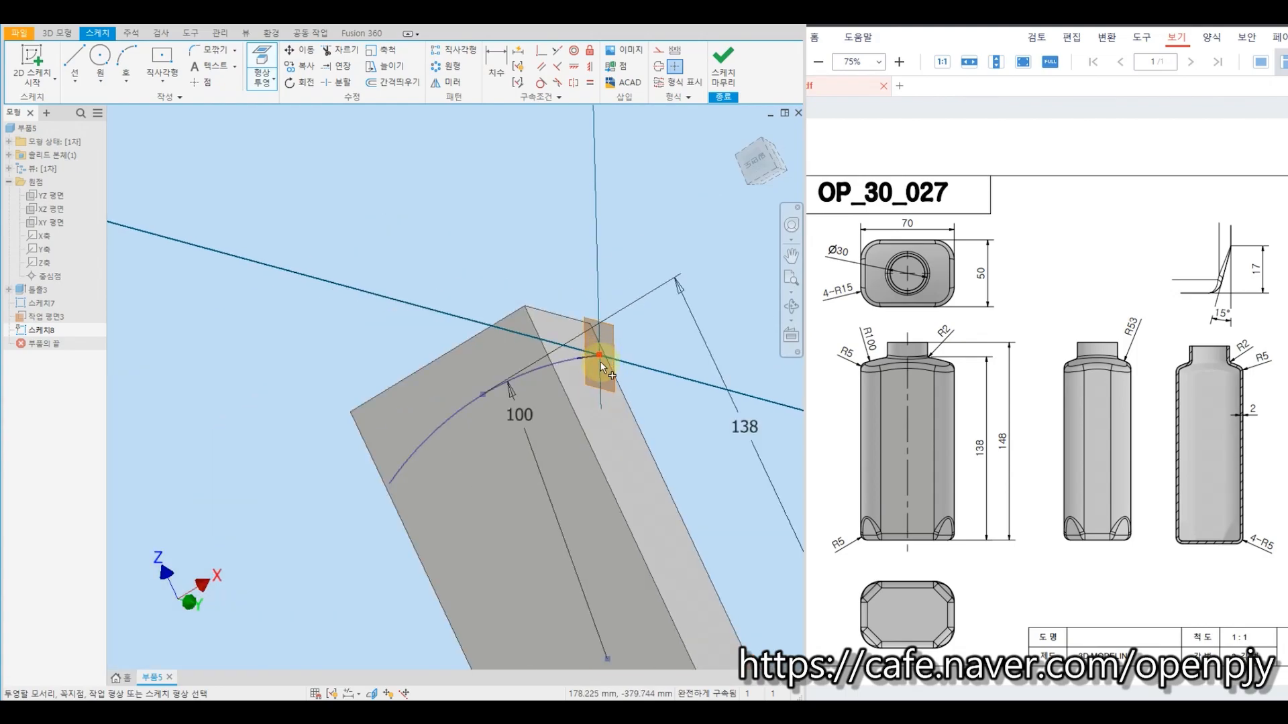
Step: Draw a three-point arc of about 102 mm radius passing through the projected end point, extending past both sides of the block
{"action": "mouse_move", "coordinate": [678, 414]}
{"action": "middle_mouse_down"}
{"action": "mouse_move", "coordinate": [598, 301]}
{"action": "mouse_move", "coordinate": [615, 312]}
{"action": "mouse_move", "coordinate": [569, 325]}
{"action": "middle_mouse_up"}
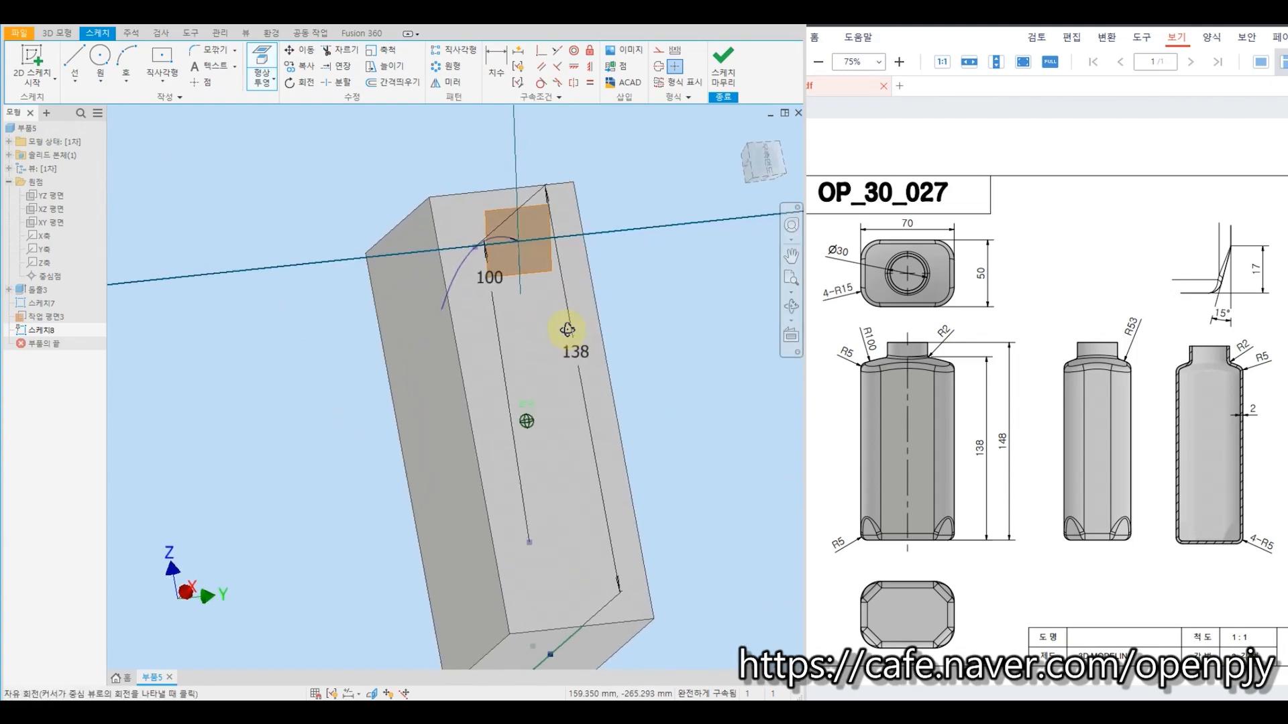
{"action": "left_click", "coordinate": [125, 53]}
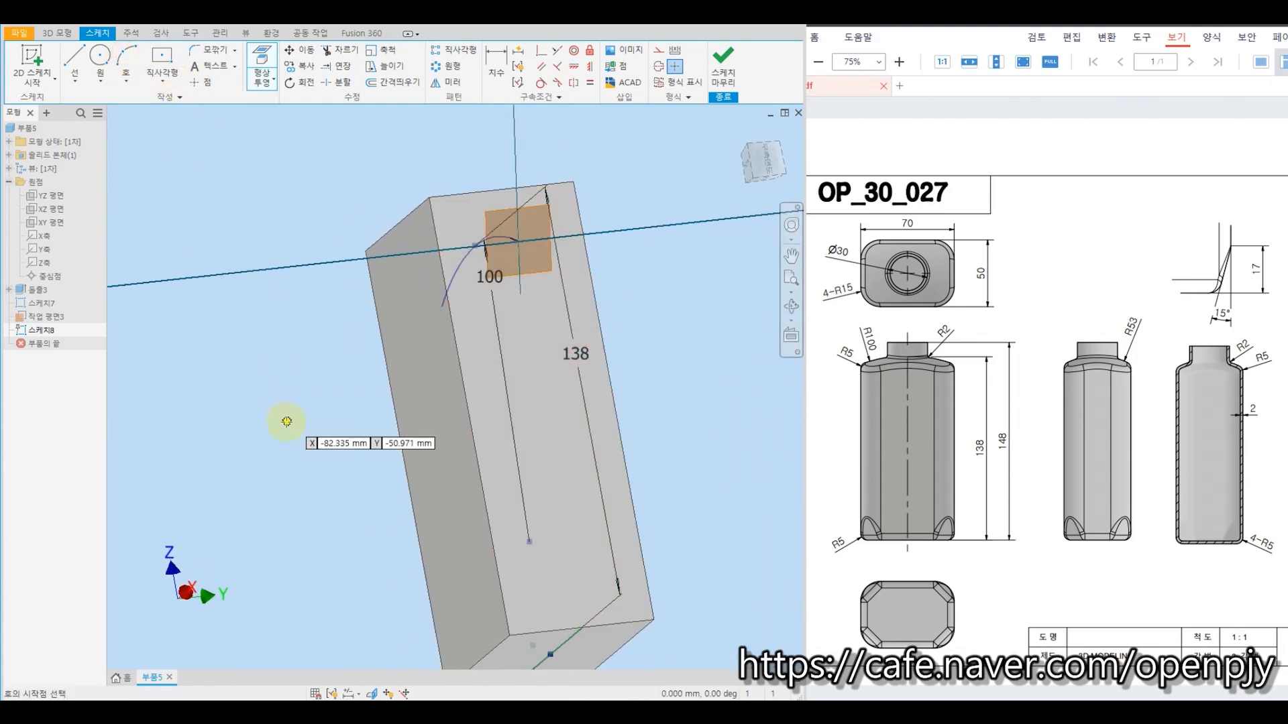
{"action": "left_click", "coordinate": [270, 385]}
{"action": "left_click", "coordinate": [738, 338]}
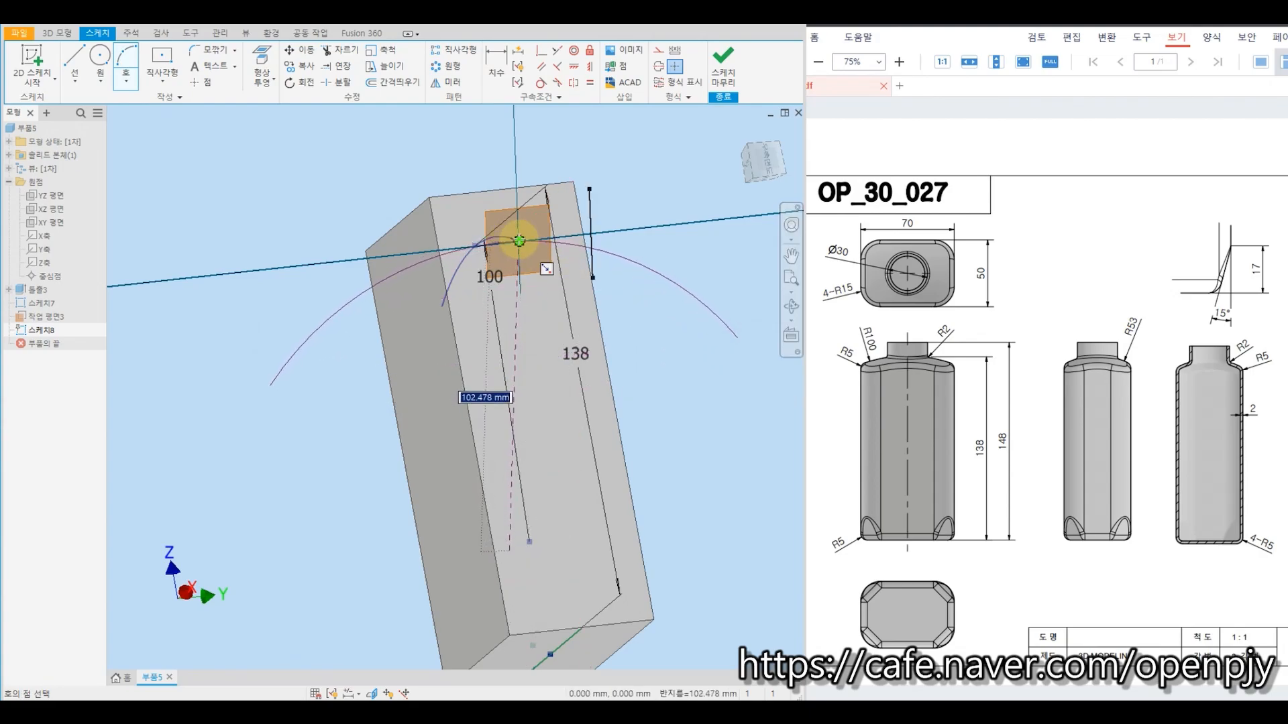
{"action": "left_click", "coordinate": [519, 240]}
{"action": "key", "text": "Escape"}
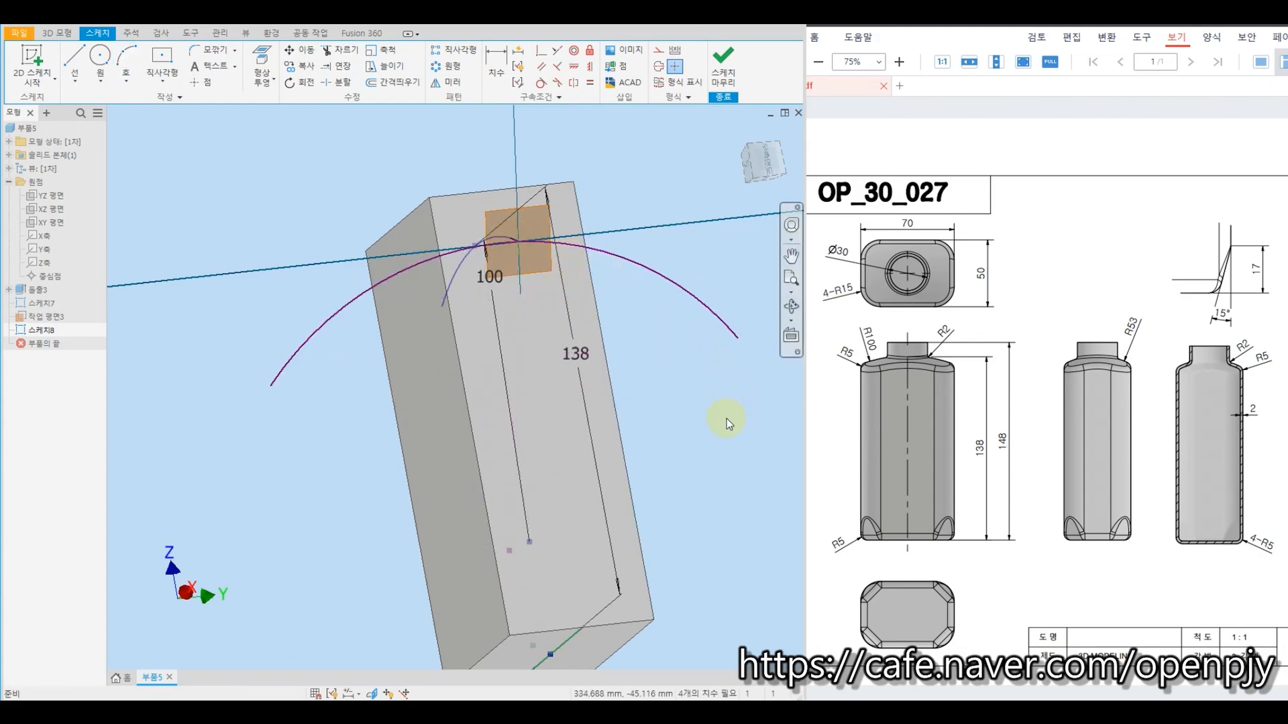
Step: Dimension the new arc's radius as 53 mm
{"action": "mouse_move", "coordinate": [727, 419]}
{"action": "middle_mouse_down", "text": "shift"}
{"action": "mouse_move", "coordinate": [684, 422]}
{"action": "mouse_move", "coordinate": [684, 434]}
{"action": "middle_mouse_up", "text": "shift"}
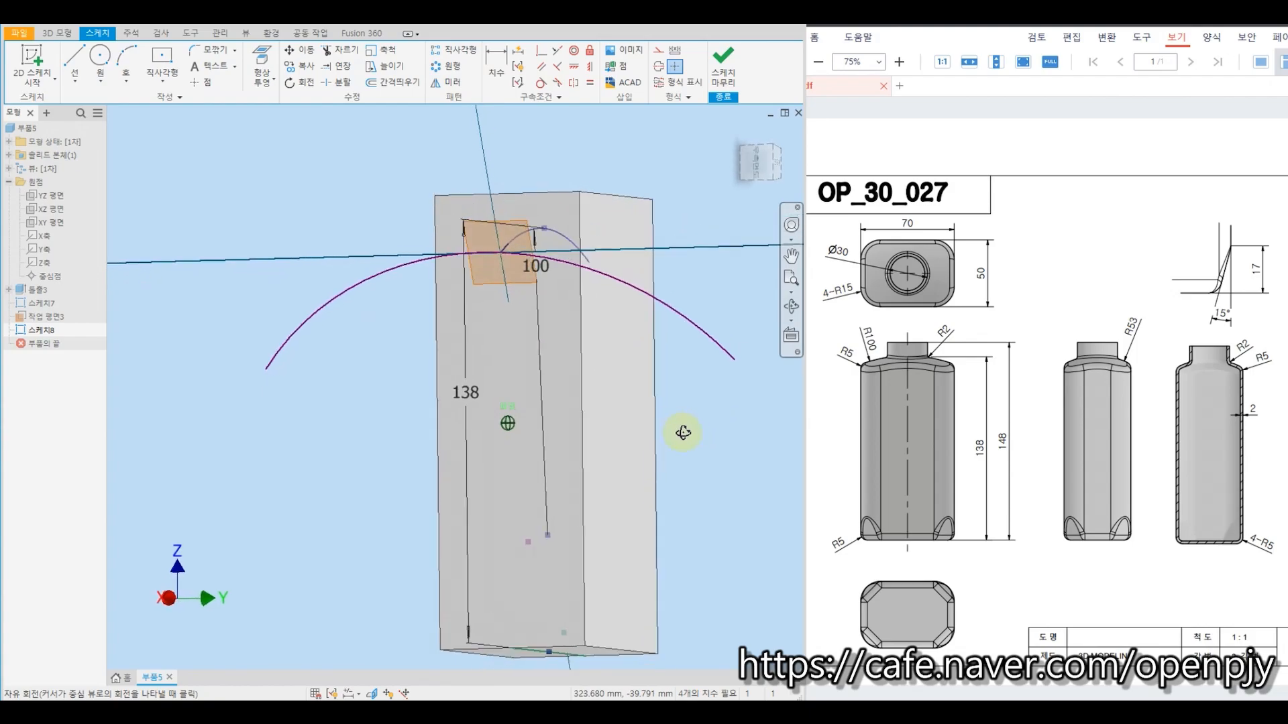
{"action": "left_click", "coordinate": [494, 59]}
{"action": "left_click", "coordinate": [695, 328]}
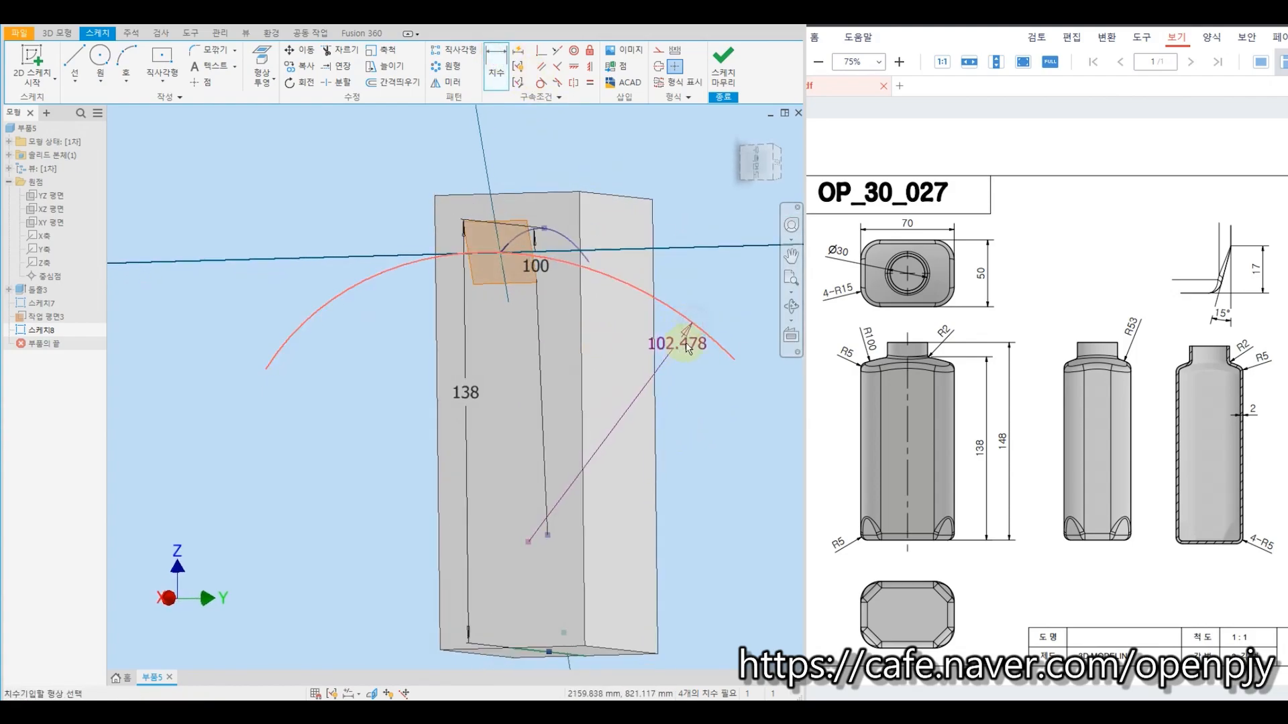
{"action": "left_click", "coordinate": [684, 338]}
{"action": "type", "text": "53"}
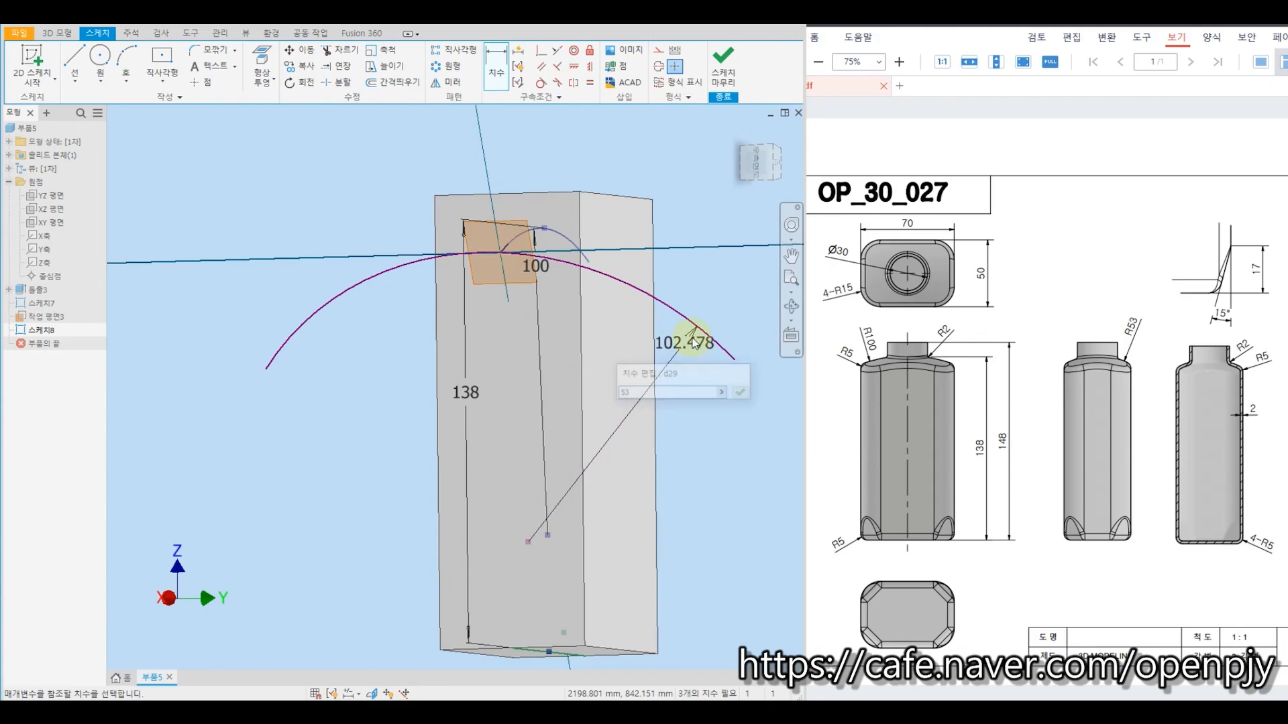
{"action": "key", "text": "Return"}
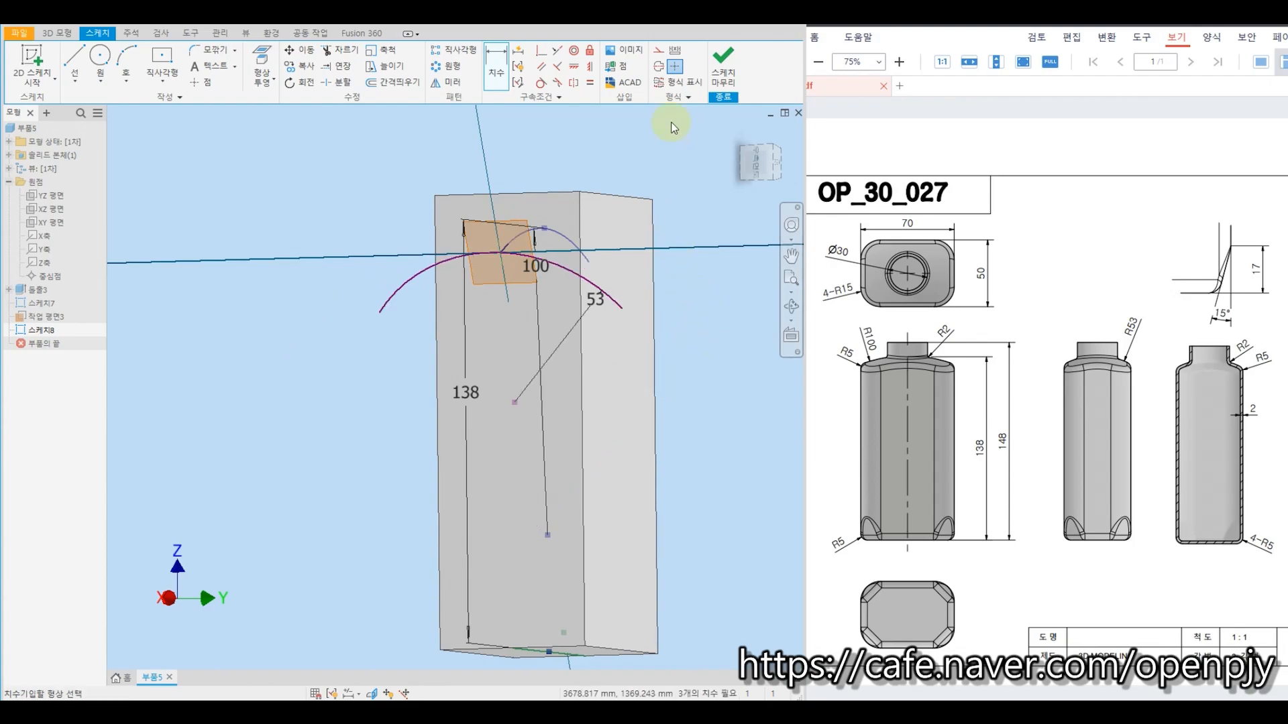
Step: Constrain the 53 mm arc's centre to align vertically with the sketch's origin point, and finish the sketch
{"action": "left_click", "coordinate": [589, 66]}
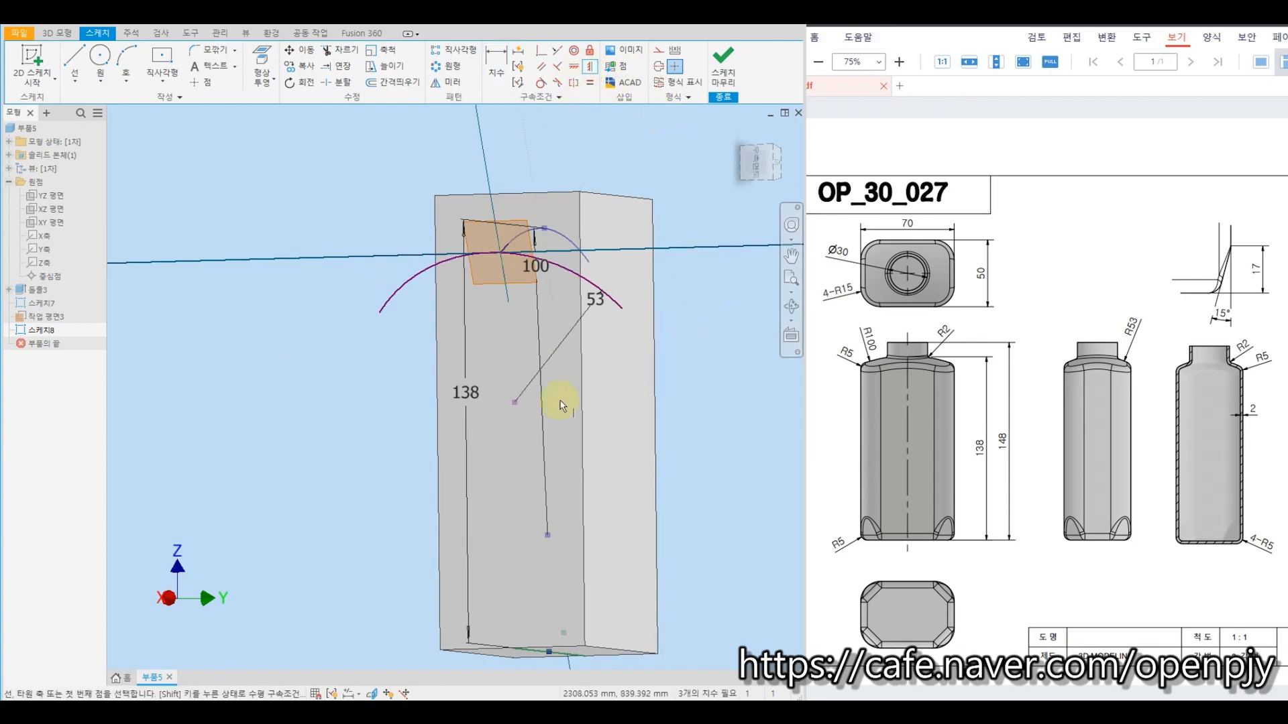
{"action": "left_click", "coordinate": [514, 404]}
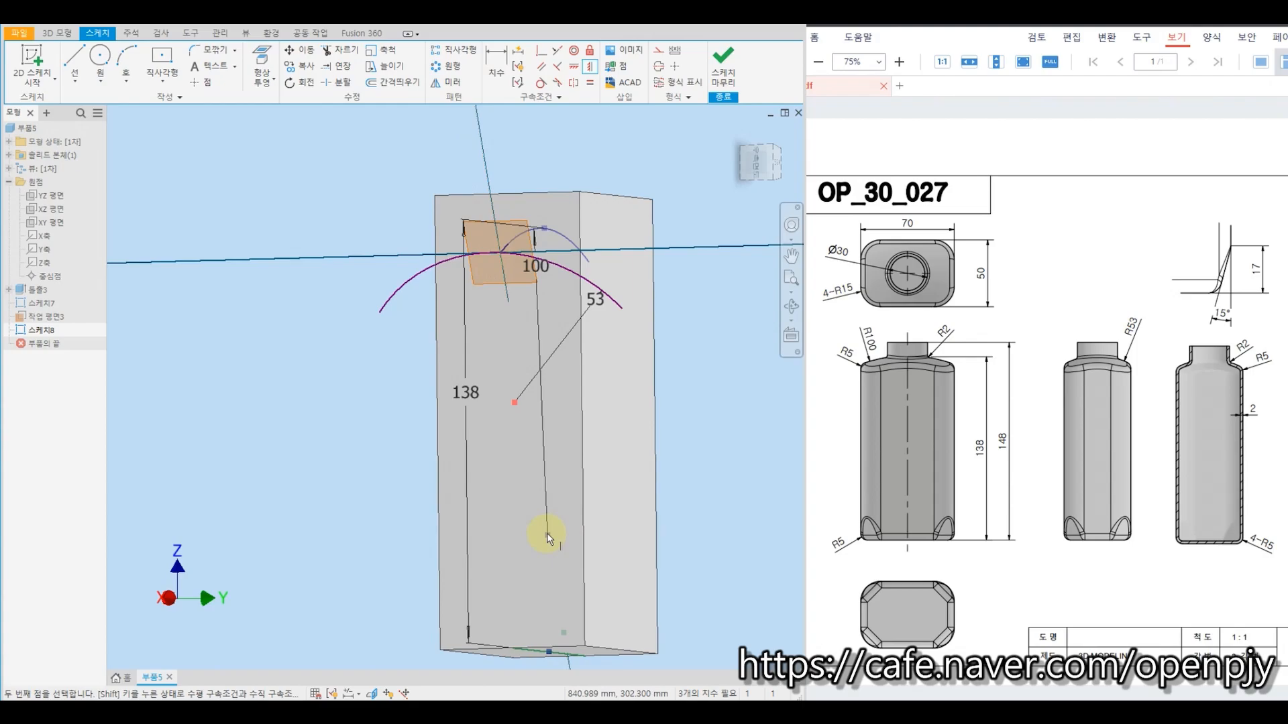
{"action": "scroll", "coordinate": [547, 537], "scroll_direction": "down", "scroll_amount": 3}
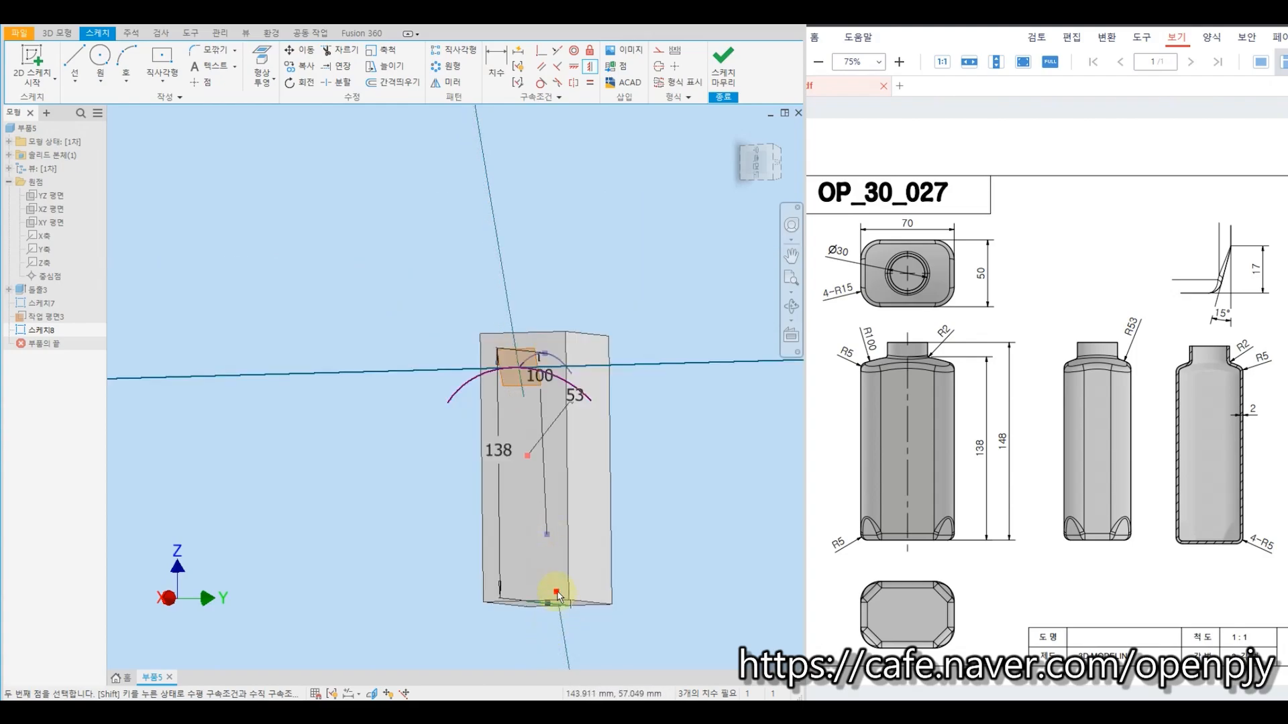
{"action": "left_click", "coordinate": [557, 593]}
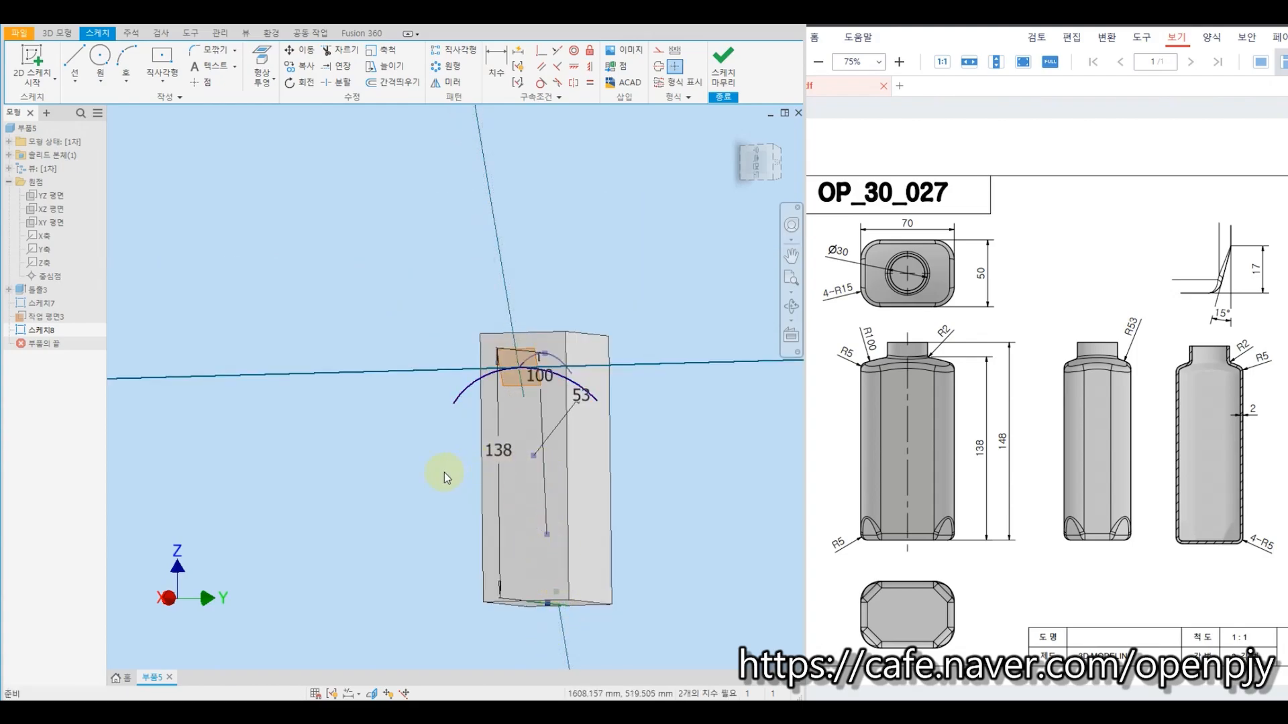
{"action": "mouse_move", "coordinate": [442, 474]}
{"action": "middle_mouse_down", "text": "shift"}
{"action": "mouse_move", "coordinate": [512, 460]}
{"action": "mouse_move", "coordinate": [469, 457]}
{"action": "middle_mouse_up", "text": "shift"}
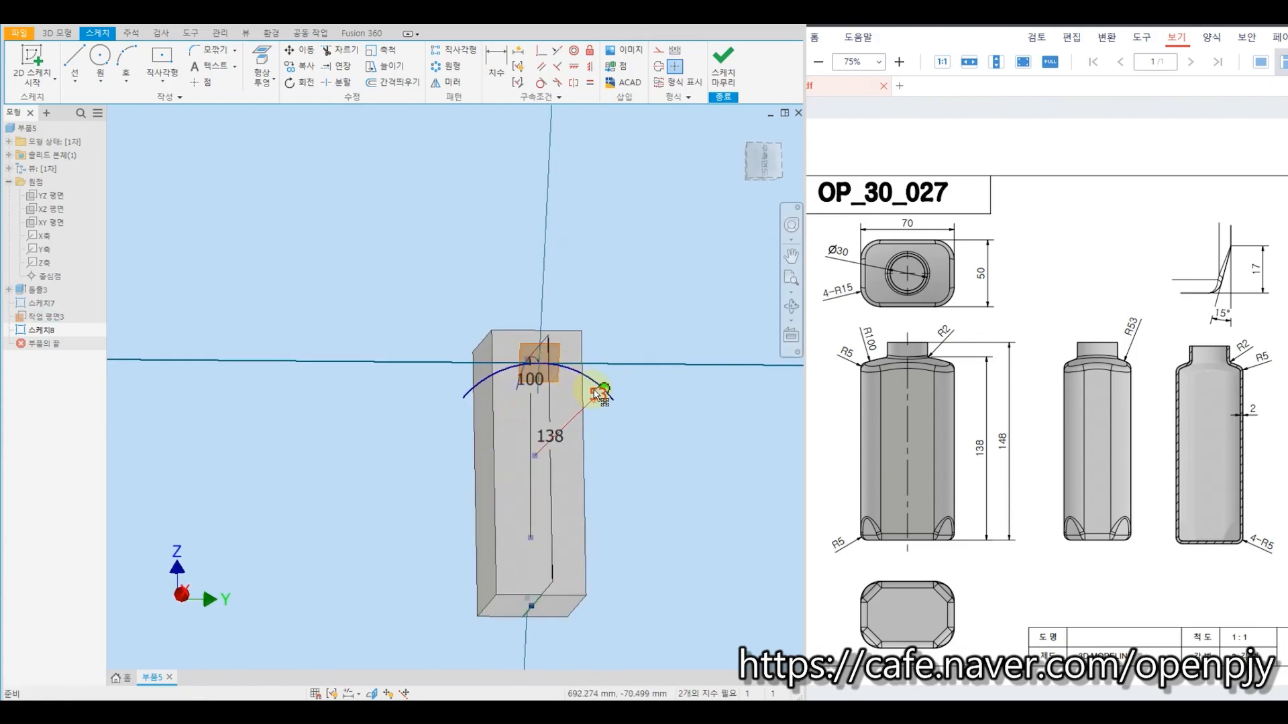
{"action": "middle_click_drag", "start_coordinate": [649, 449], "coordinate": [641, 464], "text": "shift"}
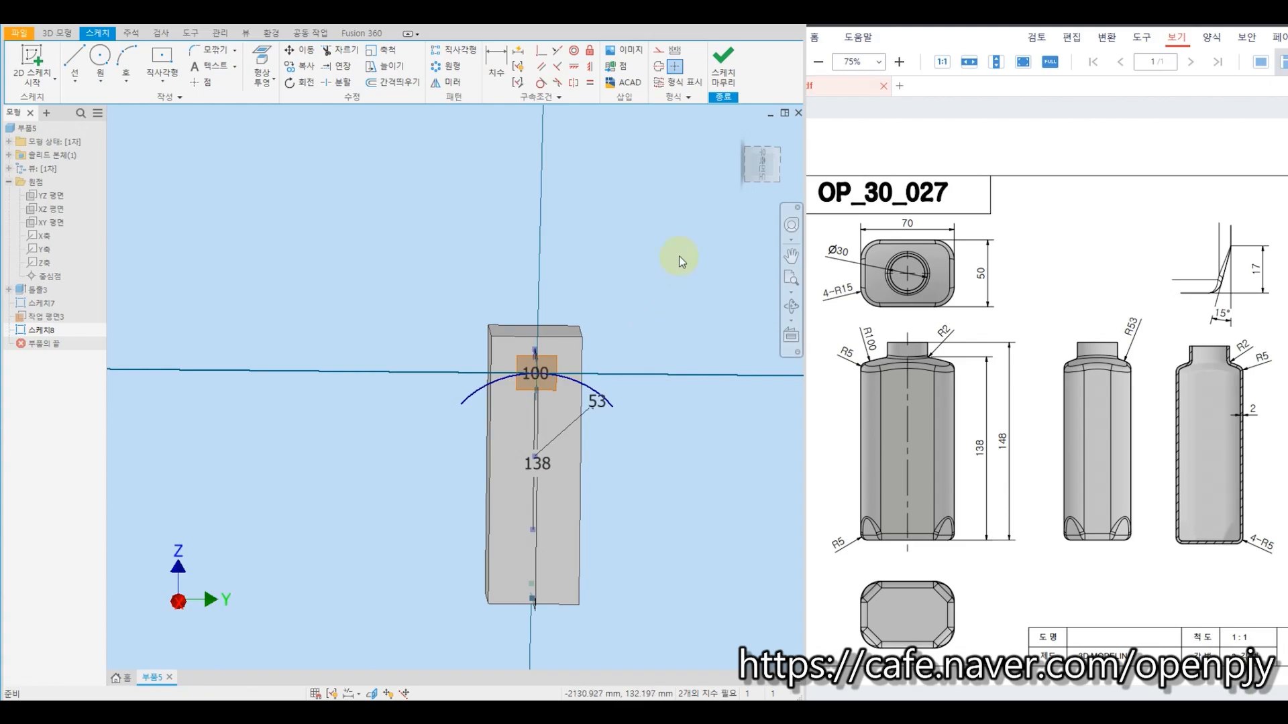
{"action": "left_click", "coordinate": [726, 75]}
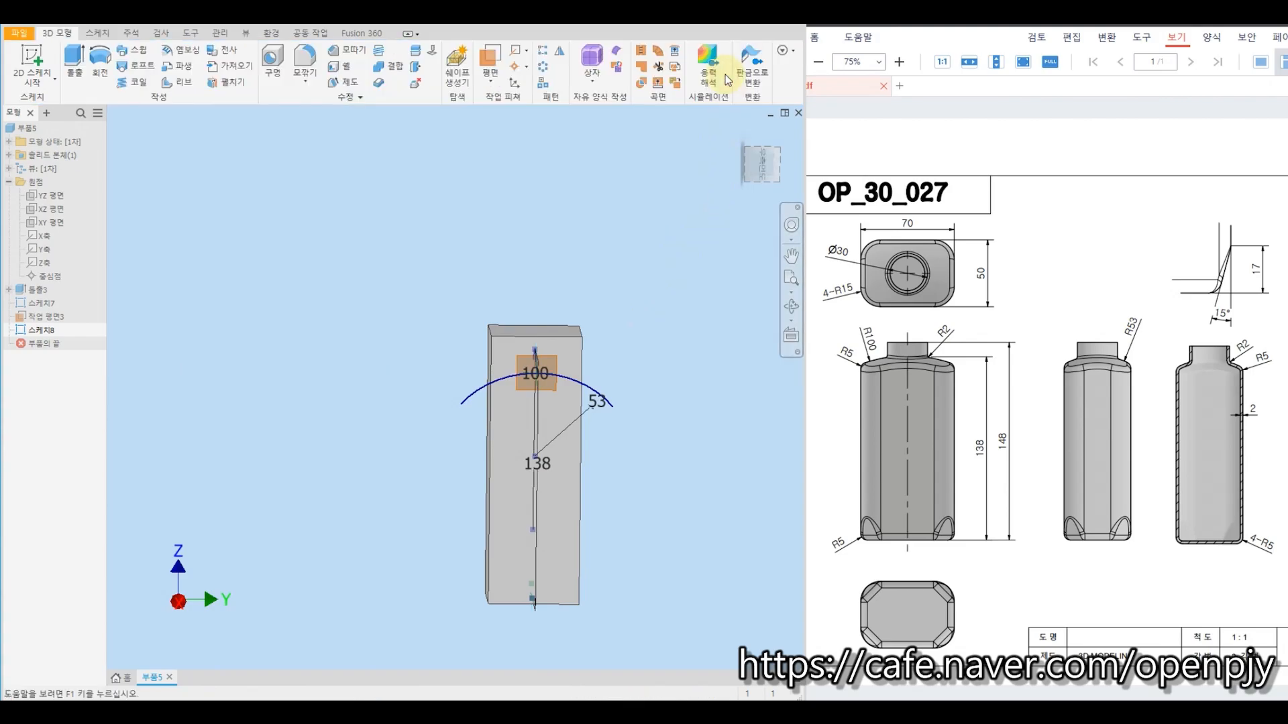
Step: Sweep the 53 mm arc along the 100 mm arc as a surface
{"action": "middle_click_drag", "start_coordinate": [581, 242], "coordinate": [650, 248], "text": "shift"}
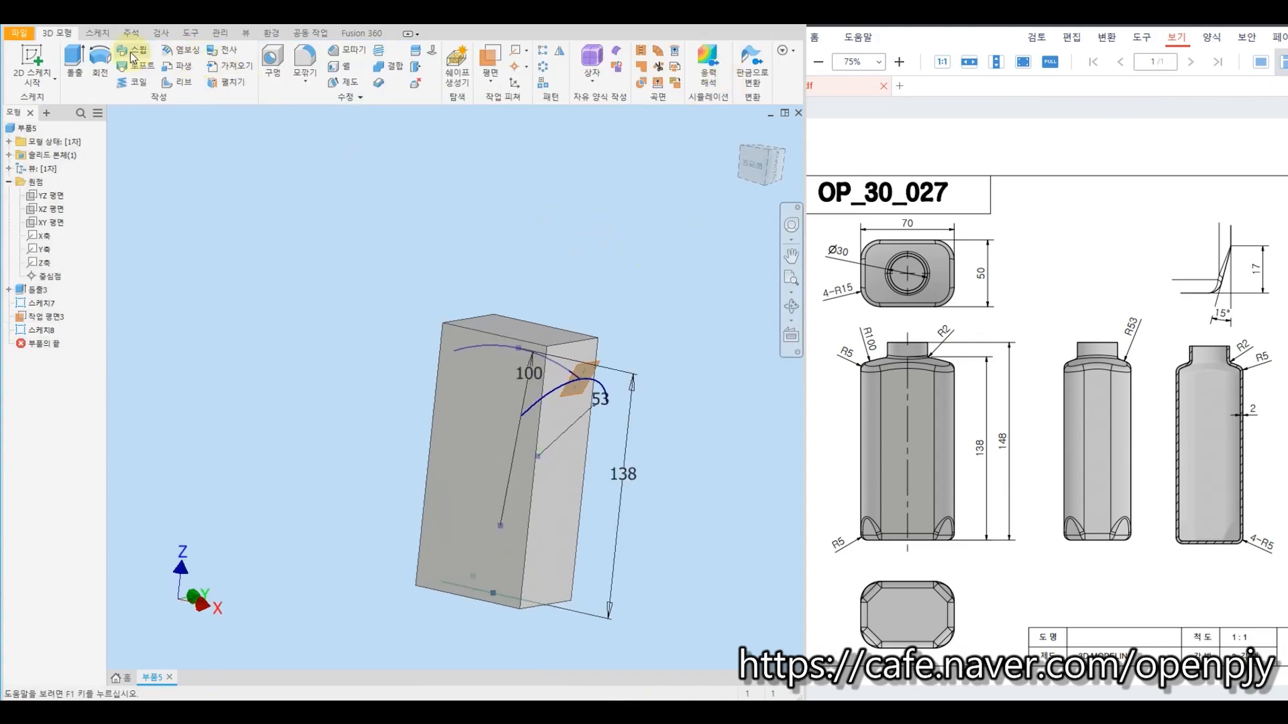
{"action": "scroll", "coordinate": [411, 260], "scroll_direction": "up", "scroll_amount": 3}
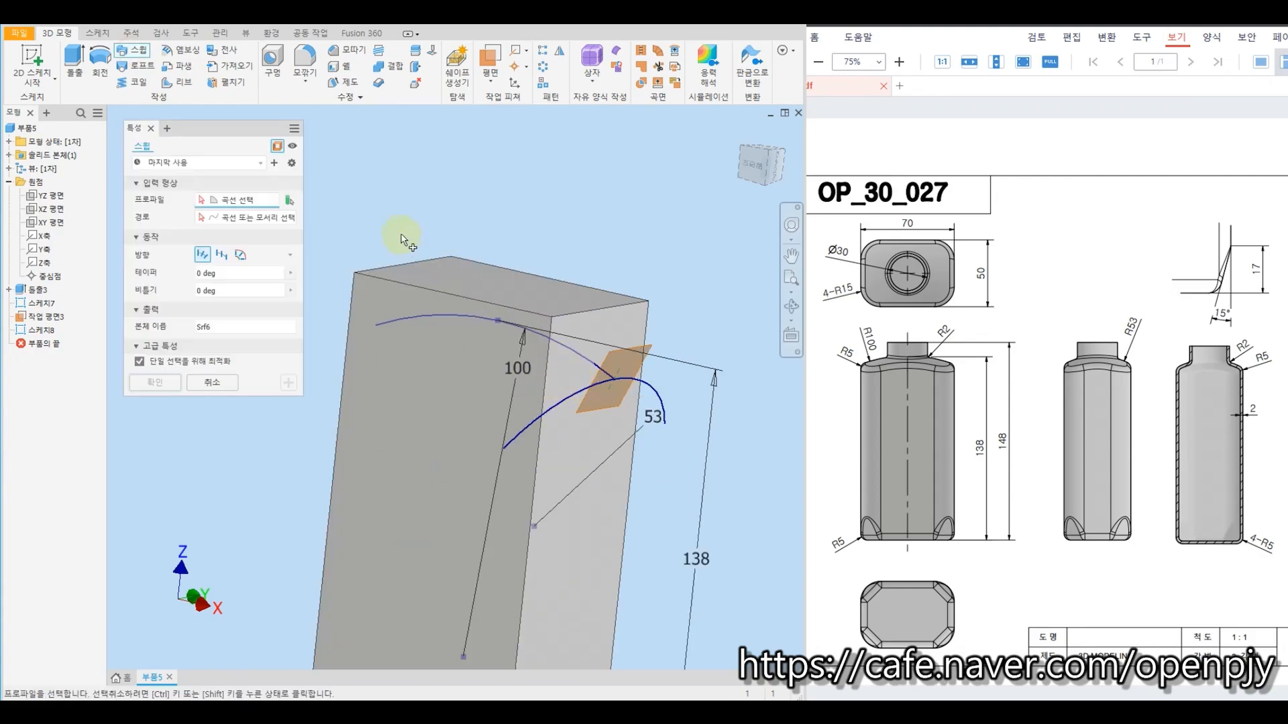
{"action": "left_click", "coordinate": [570, 399]}
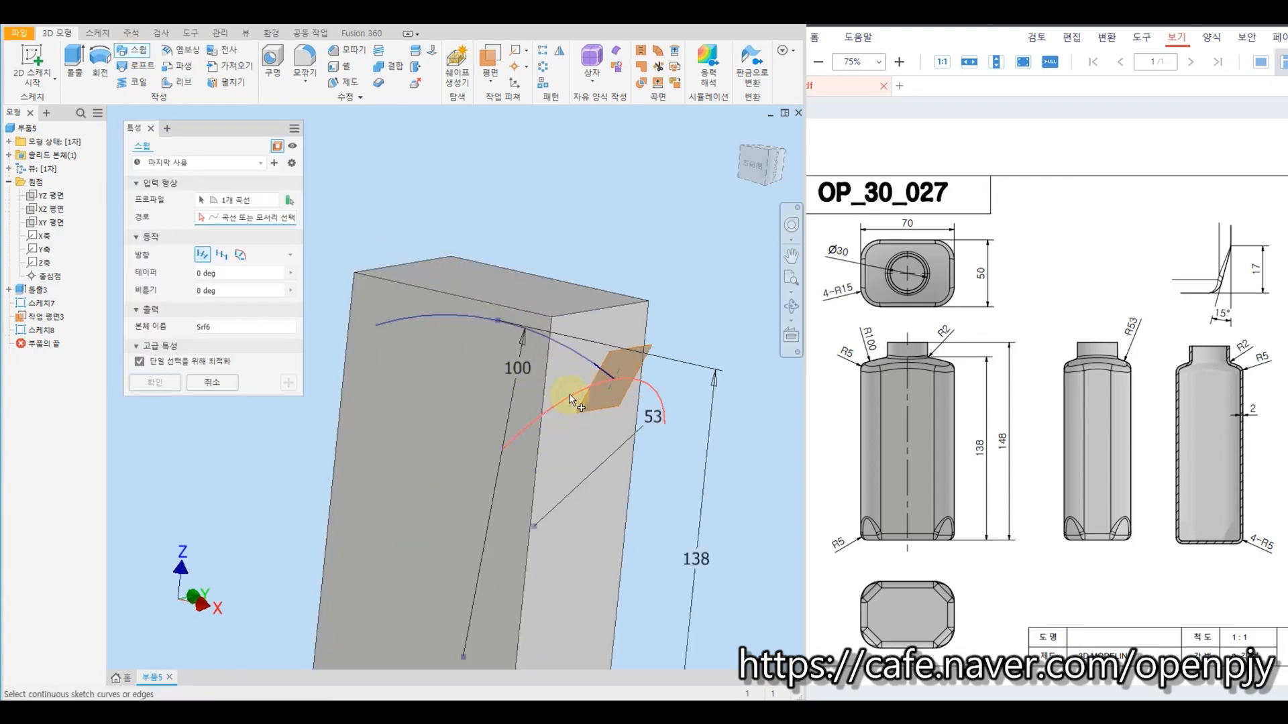
{"action": "left_click", "coordinate": [597, 366]}
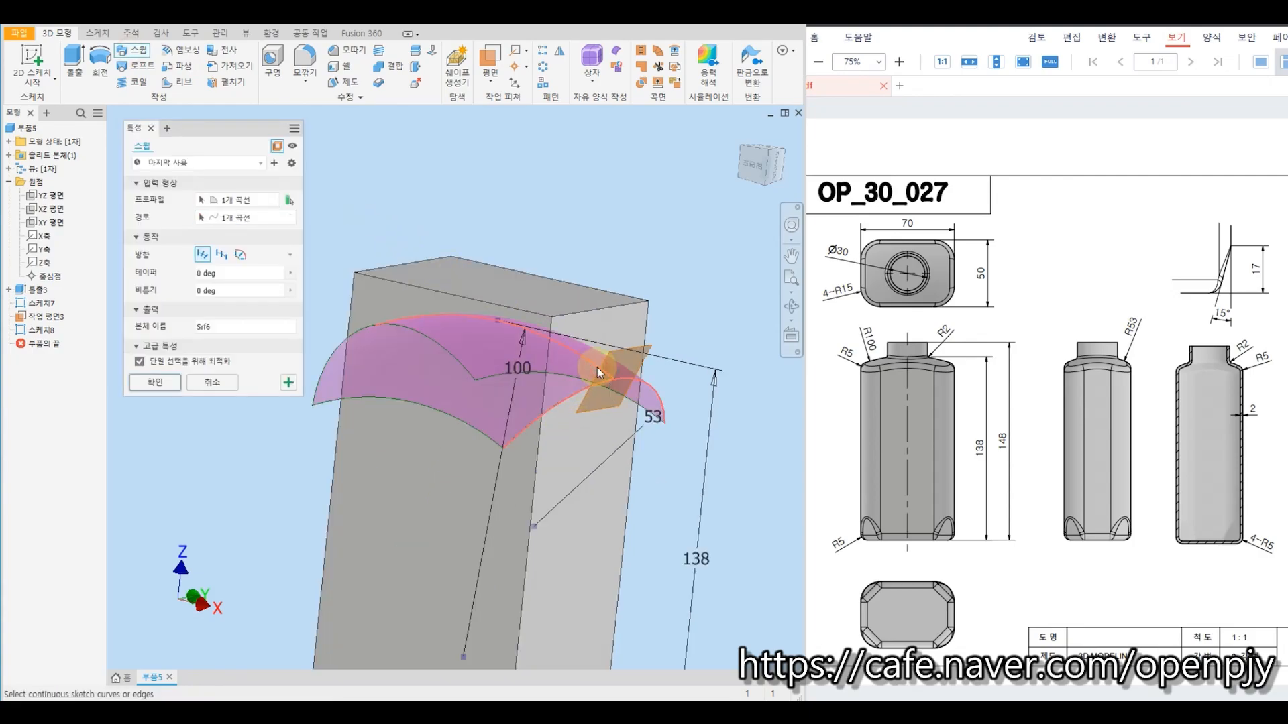
{"action": "left_click", "coordinate": [149, 383]}
{"action": "mouse_move", "coordinate": [244, 310]}
{"action": "middle_mouse_down", "text": "shift"}
{"action": "mouse_move", "coordinate": [301, 350]}
{"action": "mouse_move", "coordinate": [219, 332]}
{"action": "mouse_move", "coordinate": [190, 365]}
{"action": "mouse_move", "coordinate": [259, 331]}
{"action": "middle_mouse_up", "text": "shift"}
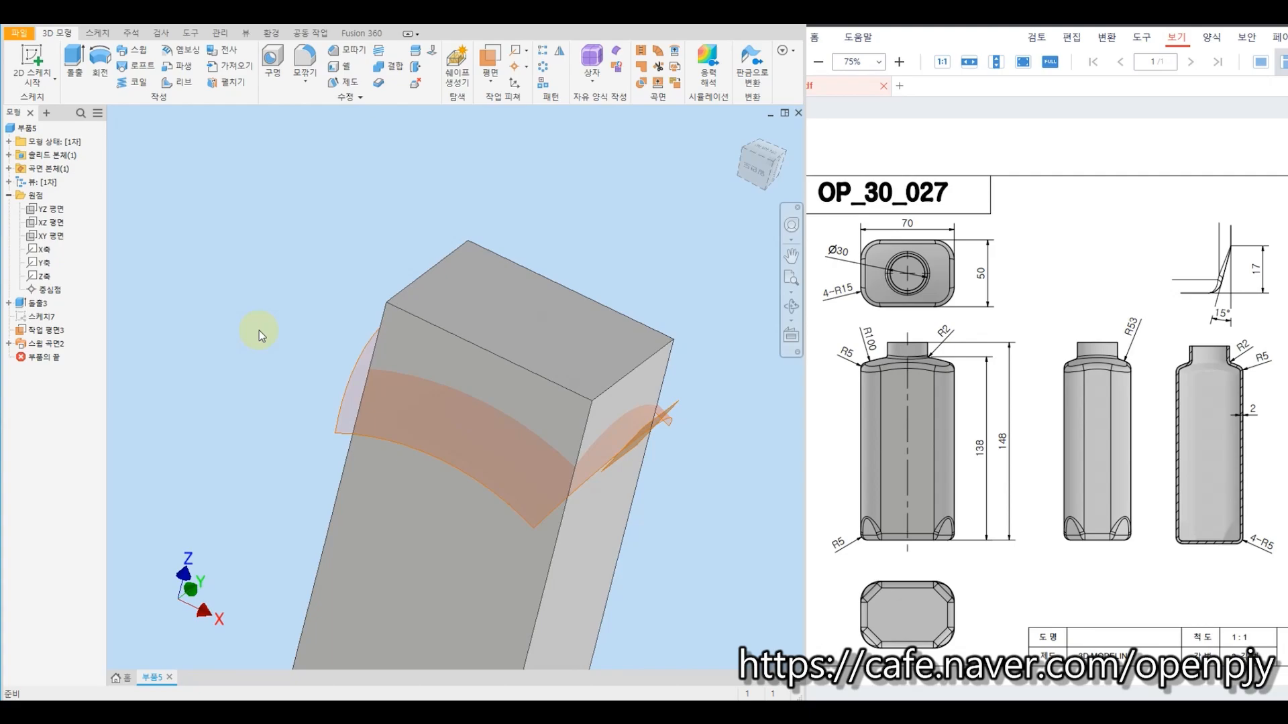
Step: Split the block with the swept surface, removing the part above it and keeping the body below
{"action": "left_click", "coordinate": [415, 52]}
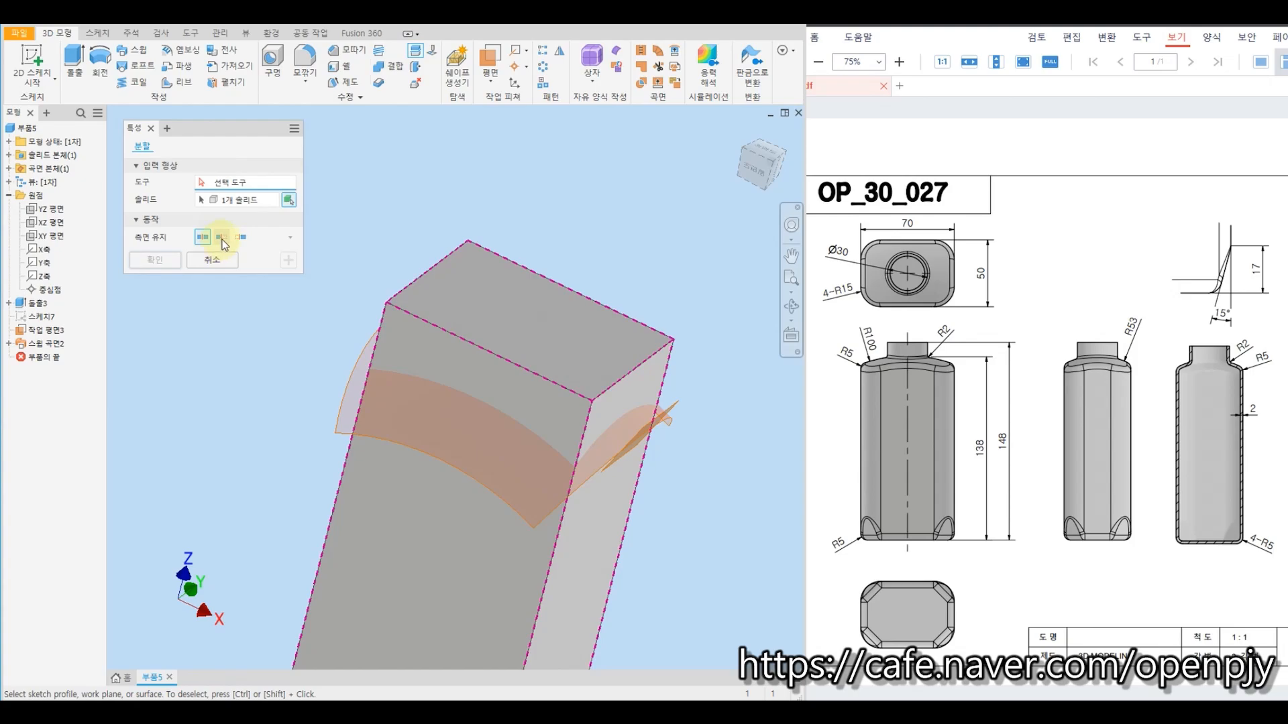
{"action": "left_click", "coordinate": [222, 238]}
{"action": "left_click", "coordinate": [343, 390]}
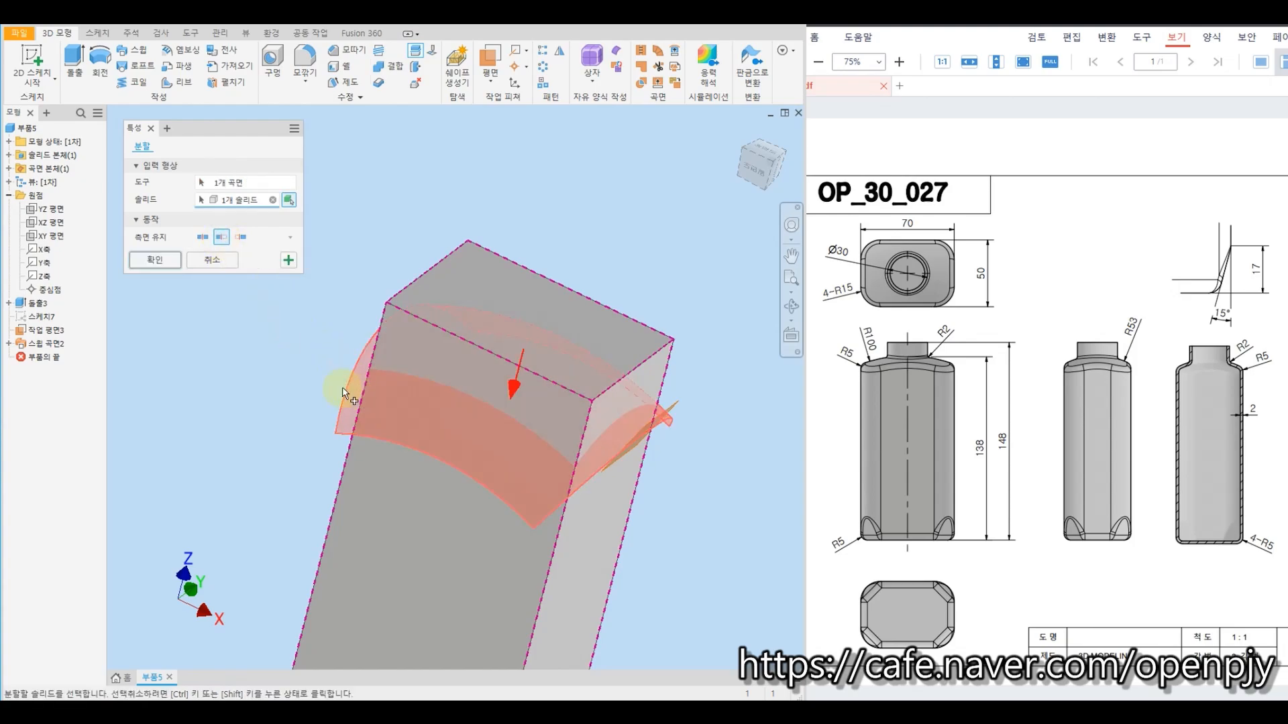
{"action": "middle_click_drag", "start_coordinate": [211, 396], "coordinate": [238, 372], "text": "shift"}
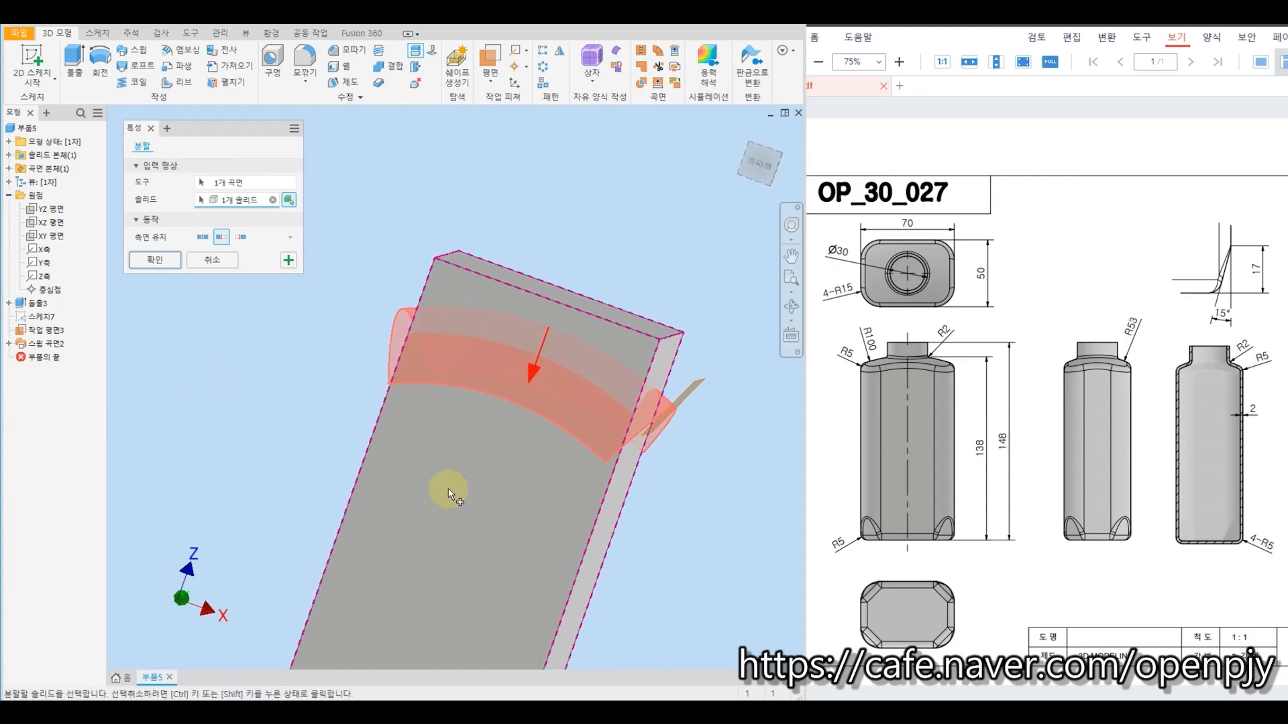
{"action": "left_click", "coordinate": [241, 239]}
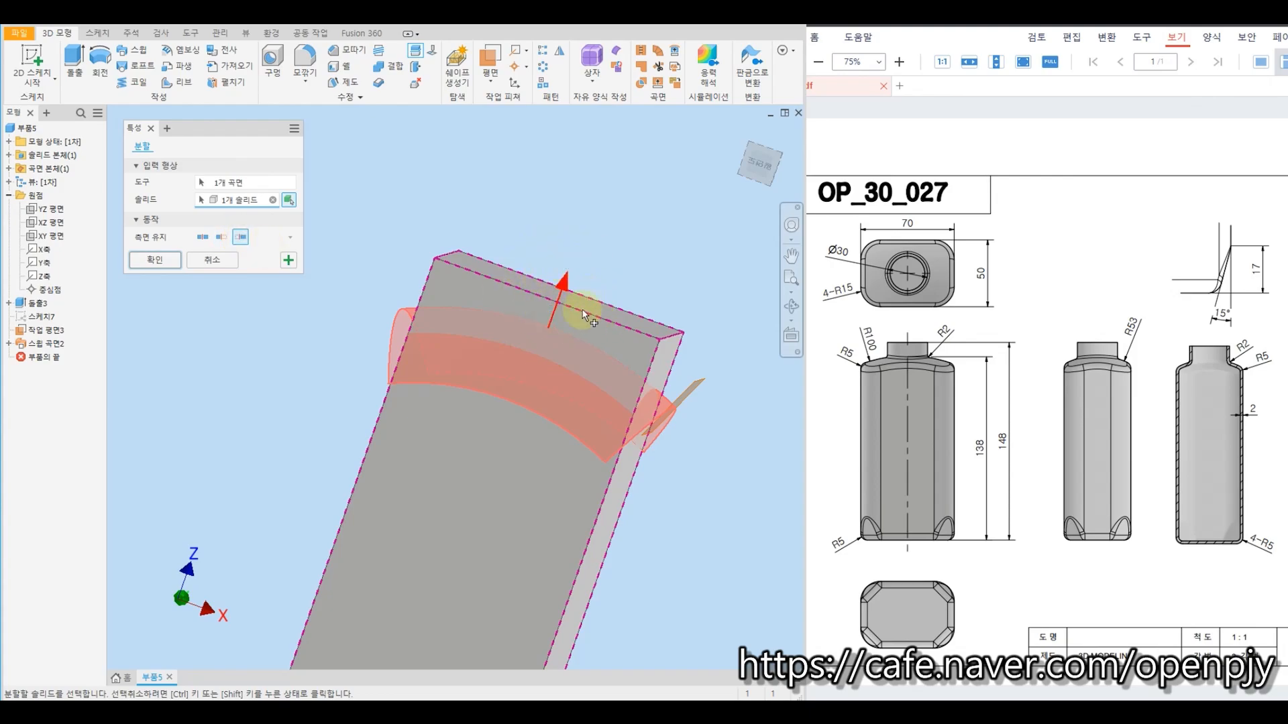
{"action": "left_click", "coordinate": [151, 260]}
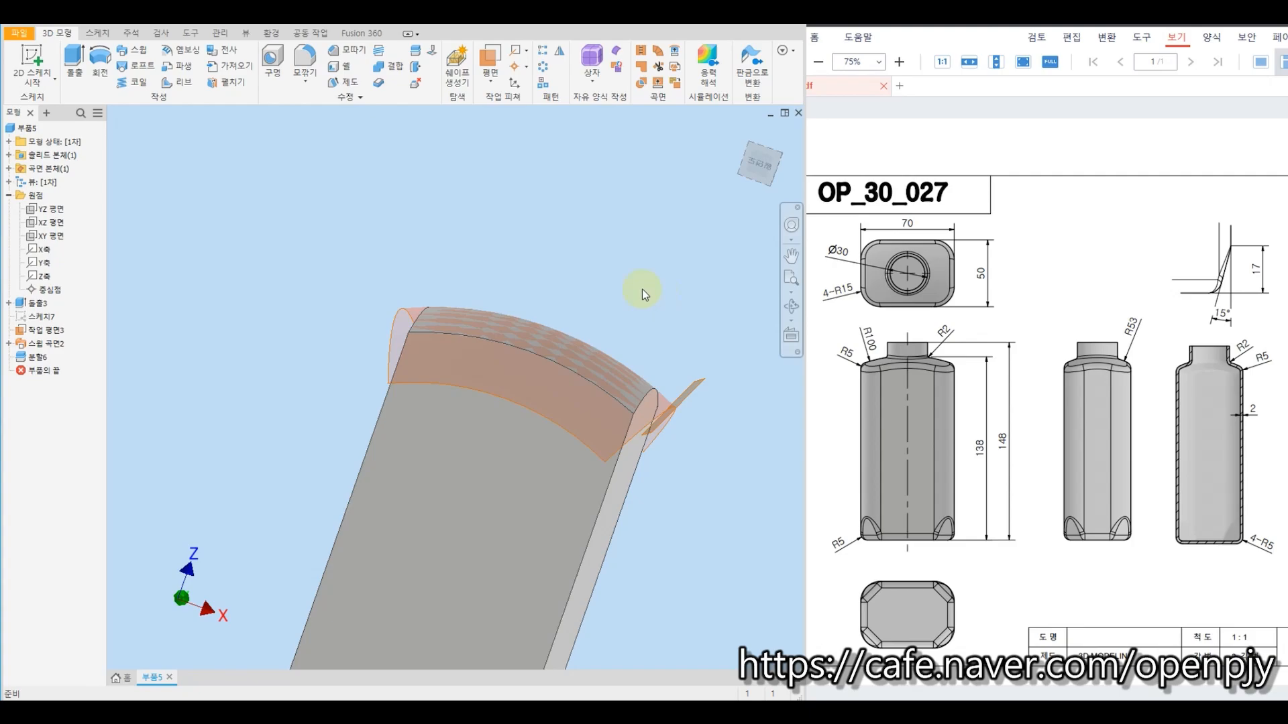
Step: Hide the swept surface and the work plane at the arc's end
{"action": "right_click", "coordinate": [50, 344]}
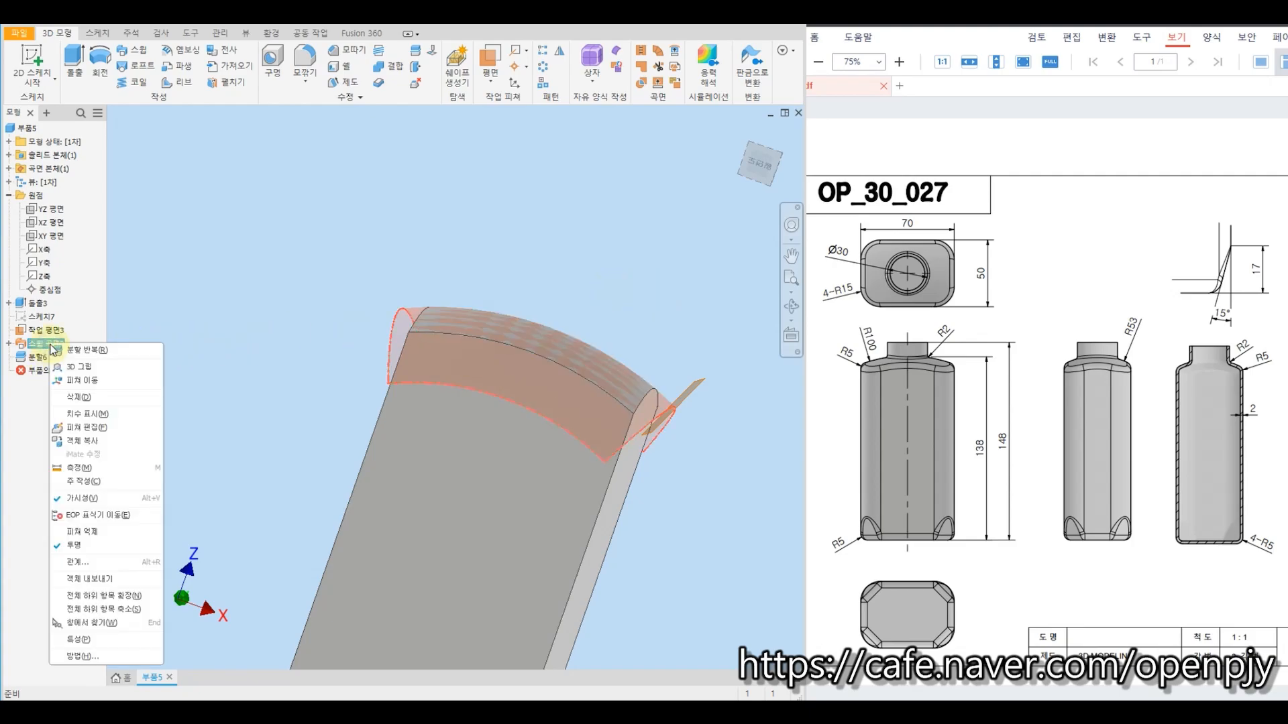
{"action": "left_click", "coordinate": [91, 499]}
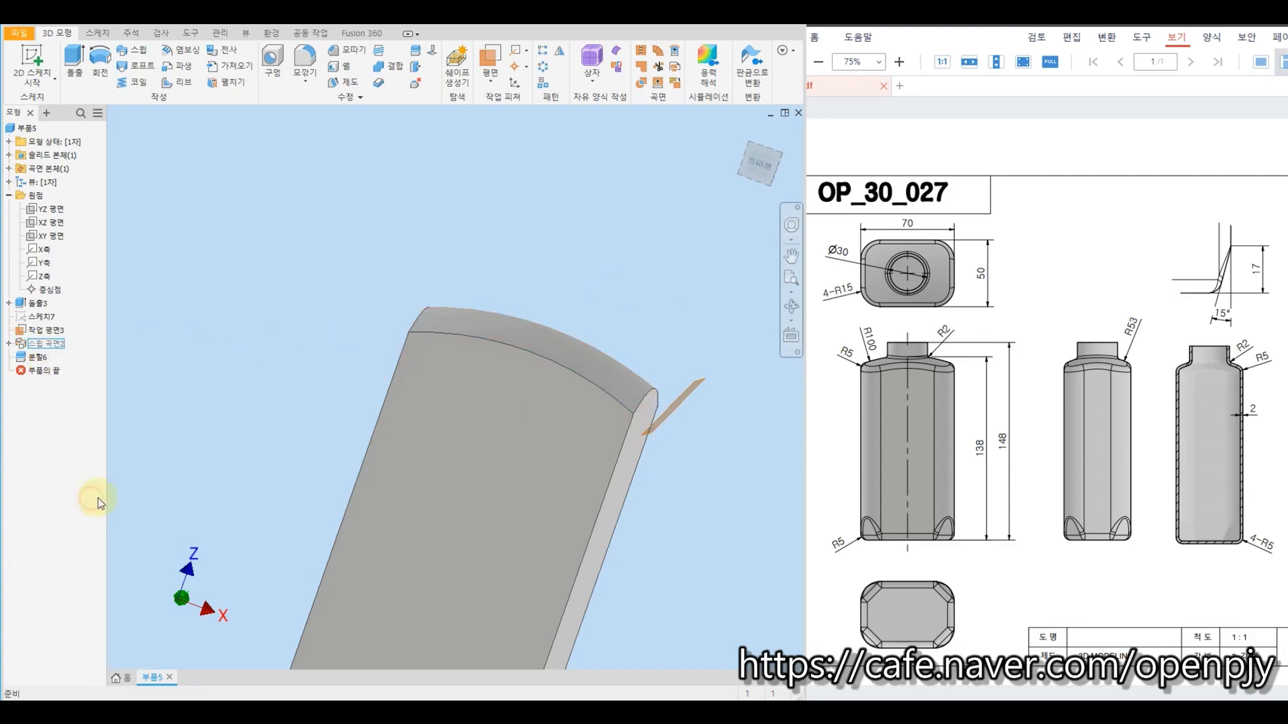
{"action": "right_click", "coordinate": [41, 330]}
{"action": "left_click", "coordinate": [89, 447]}
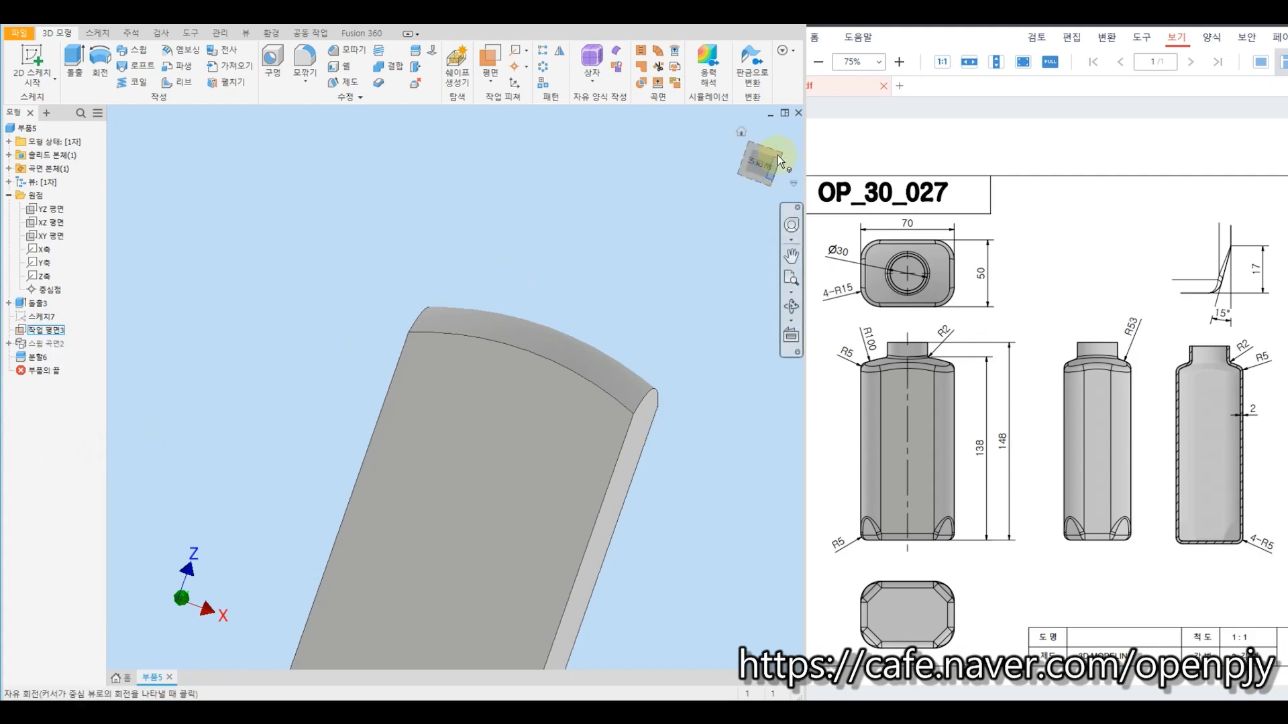
Step: Start a sketch on the XY plane and draw a 30 mm diameter circle centred on the origin
{"action": "left_click_drag", "start_coordinate": [745, 137], "coordinate": [674, 228]}
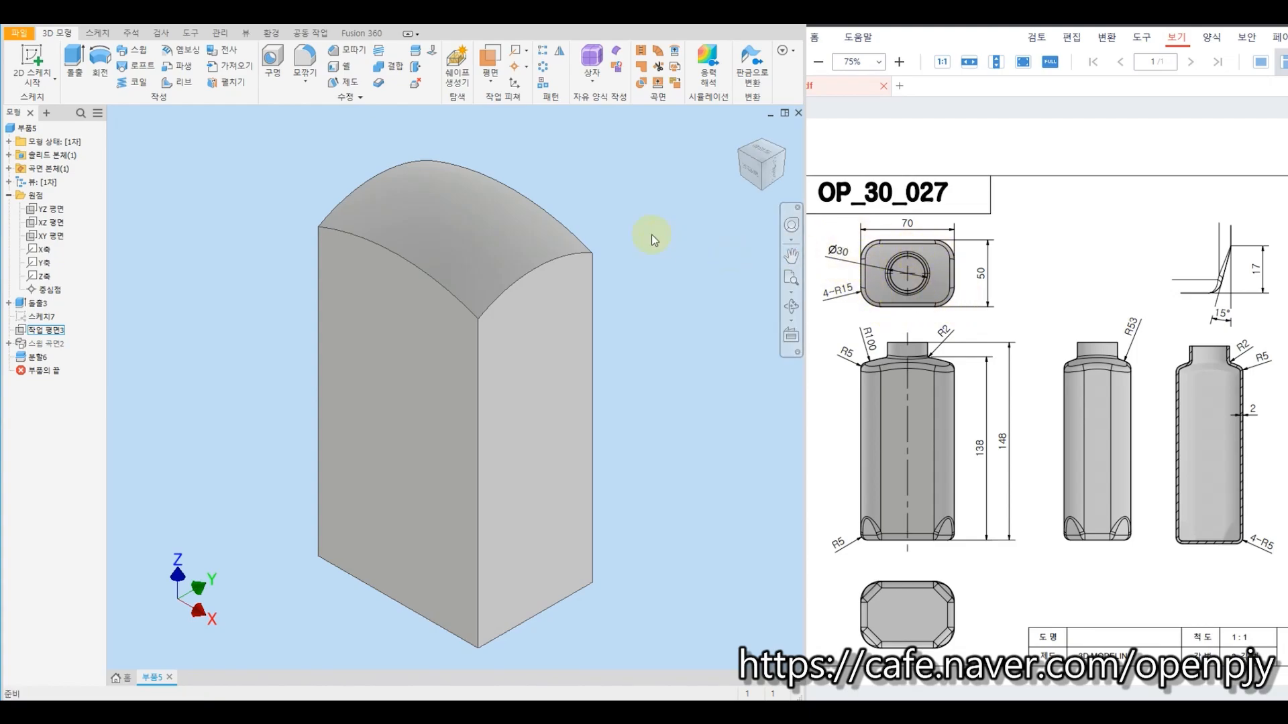
{"action": "left_click", "coordinate": [31, 59]}
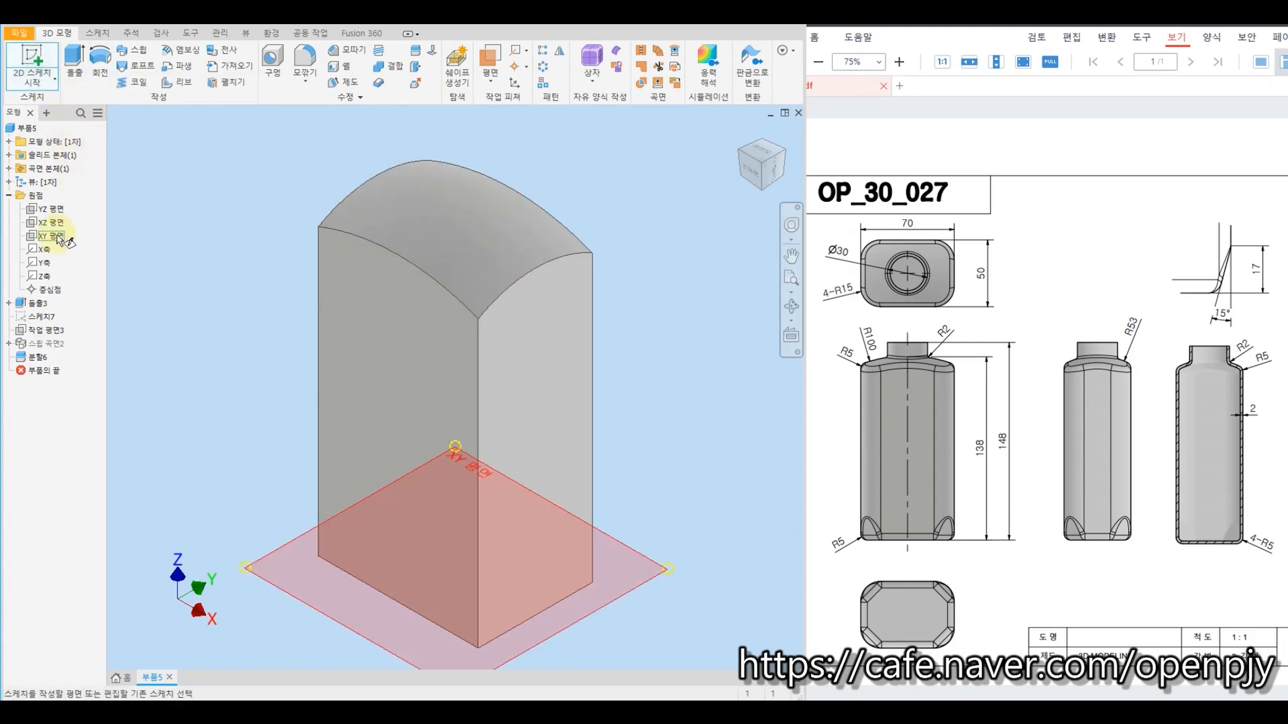
{"action": "left_click", "coordinate": [54, 236]}
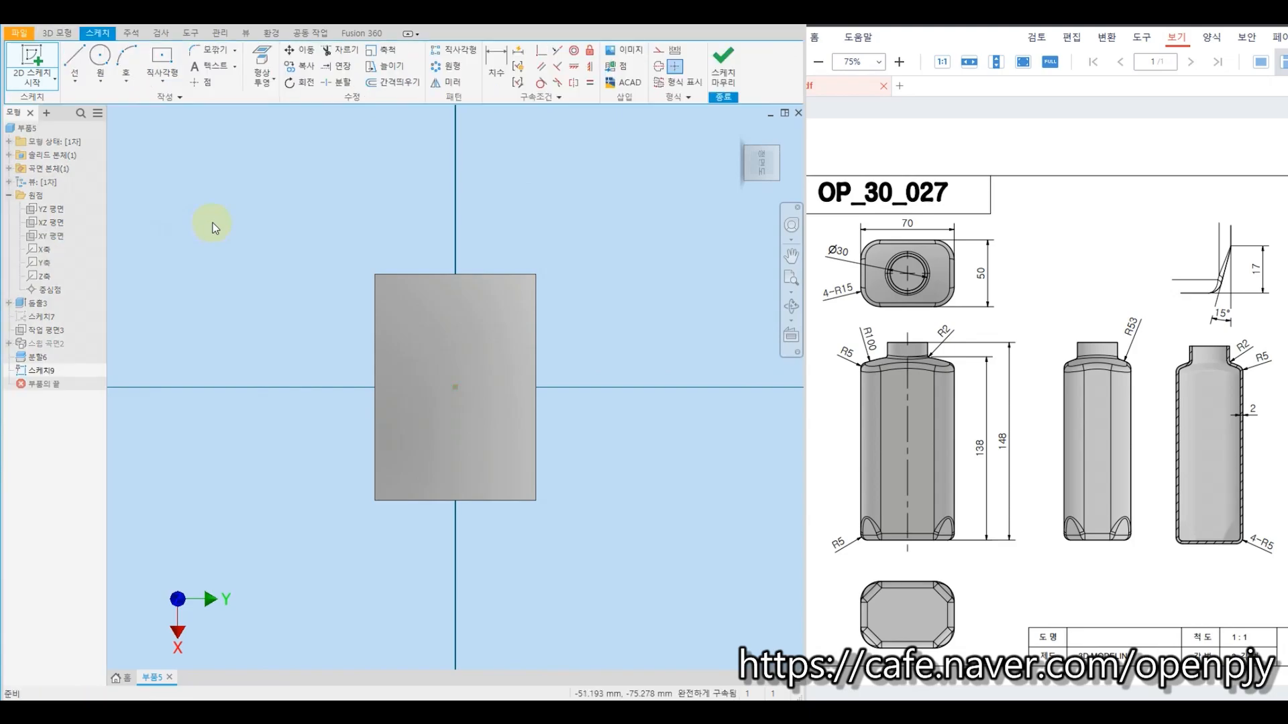
{"action": "left_click", "coordinate": [101, 73]}
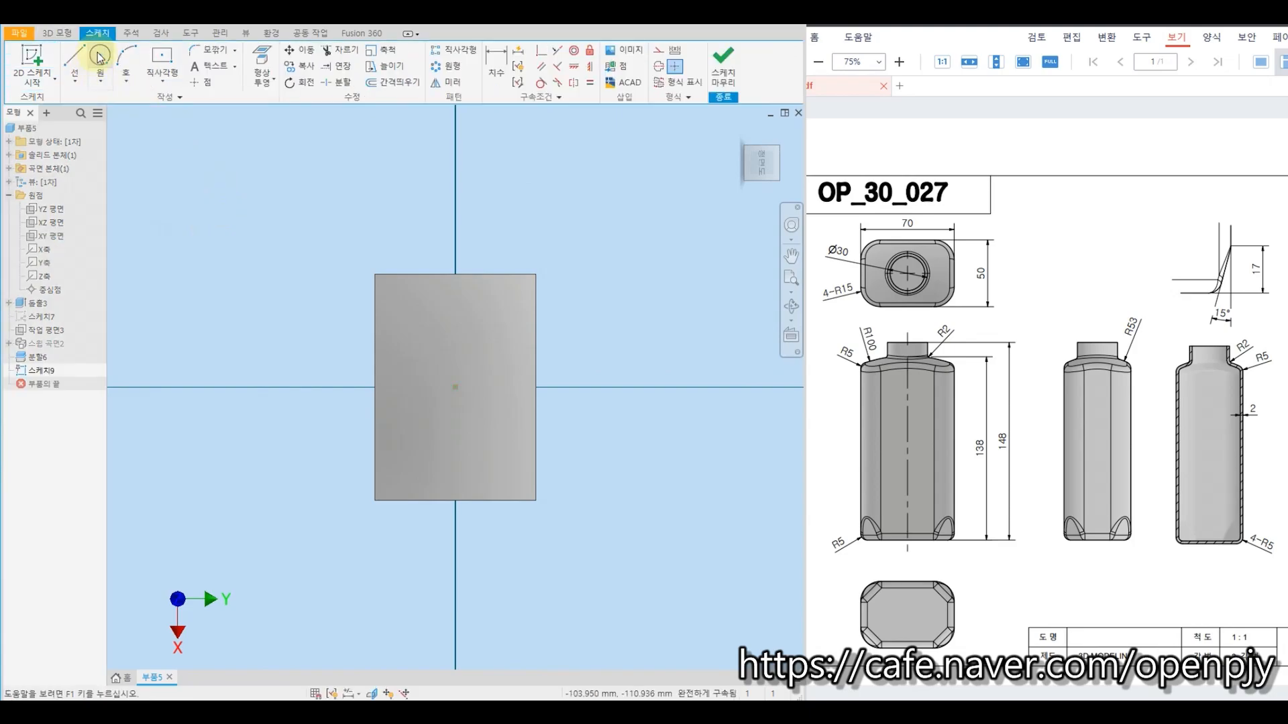
{"action": "left_click", "coordinate": [455, 387]}
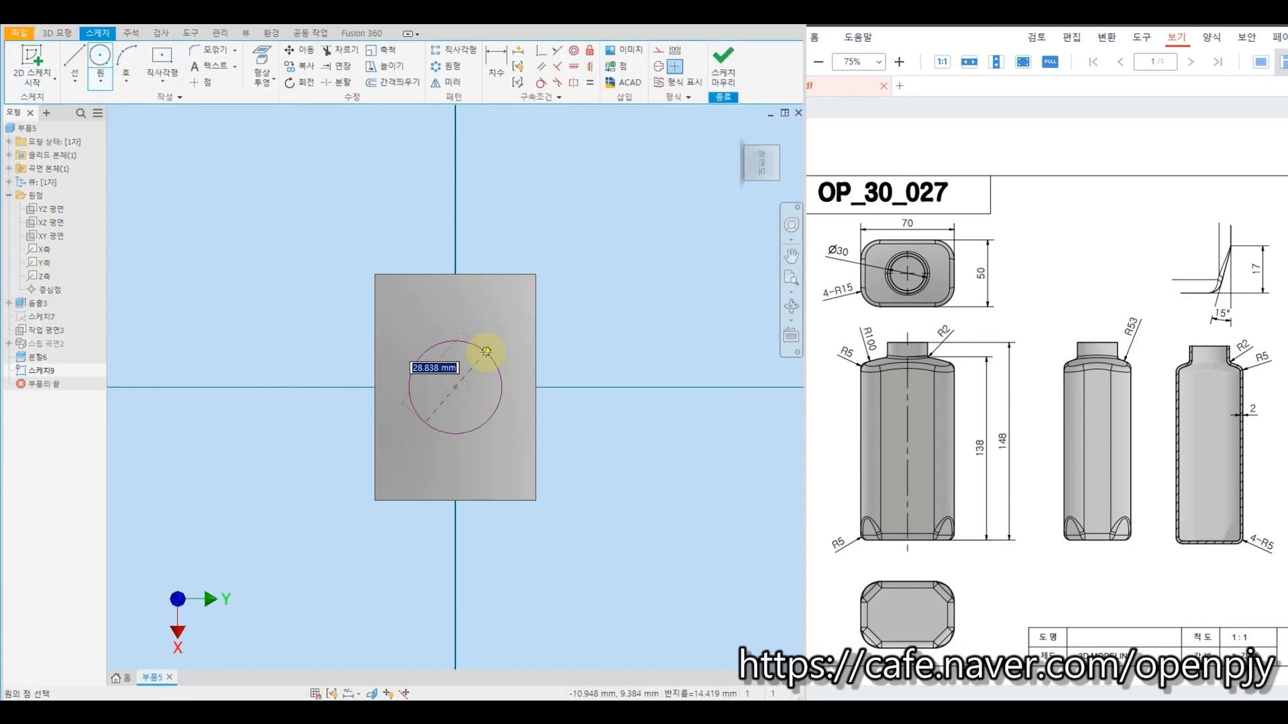
{"action": "type", "text": "30"}
{"action": "key", "text": "Return"}
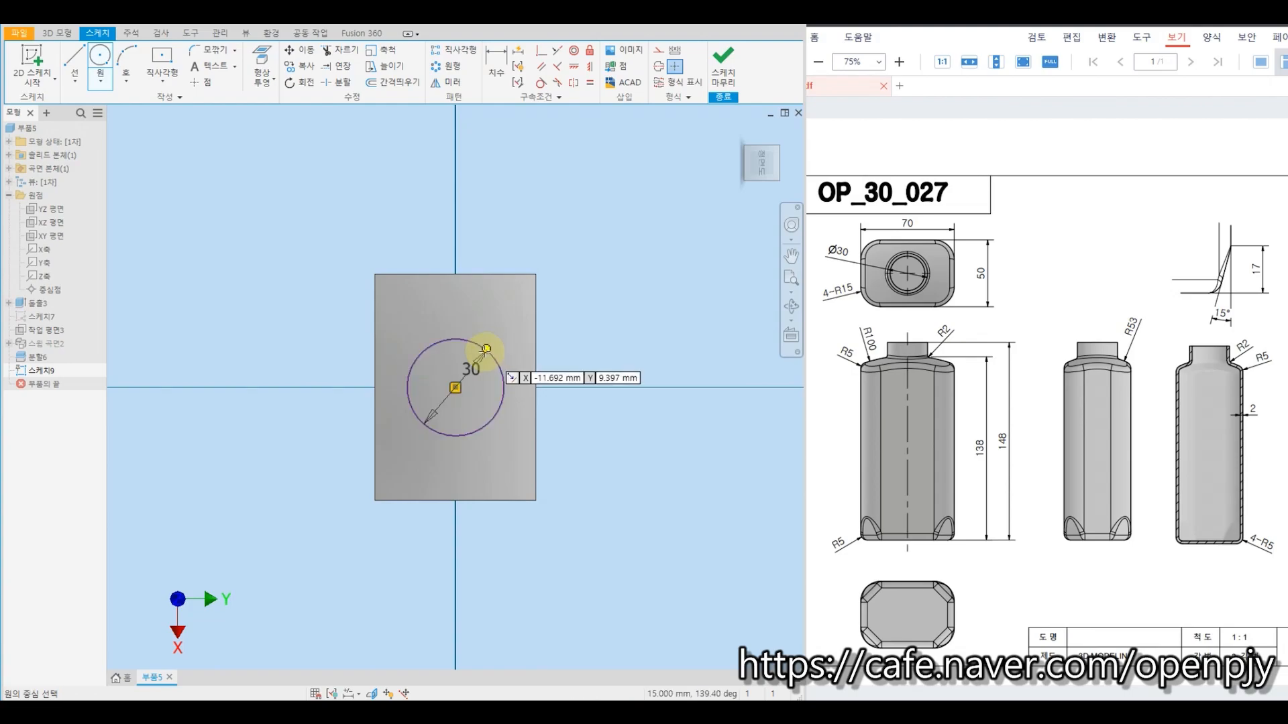
{"action": "key", "text": "Escape"}
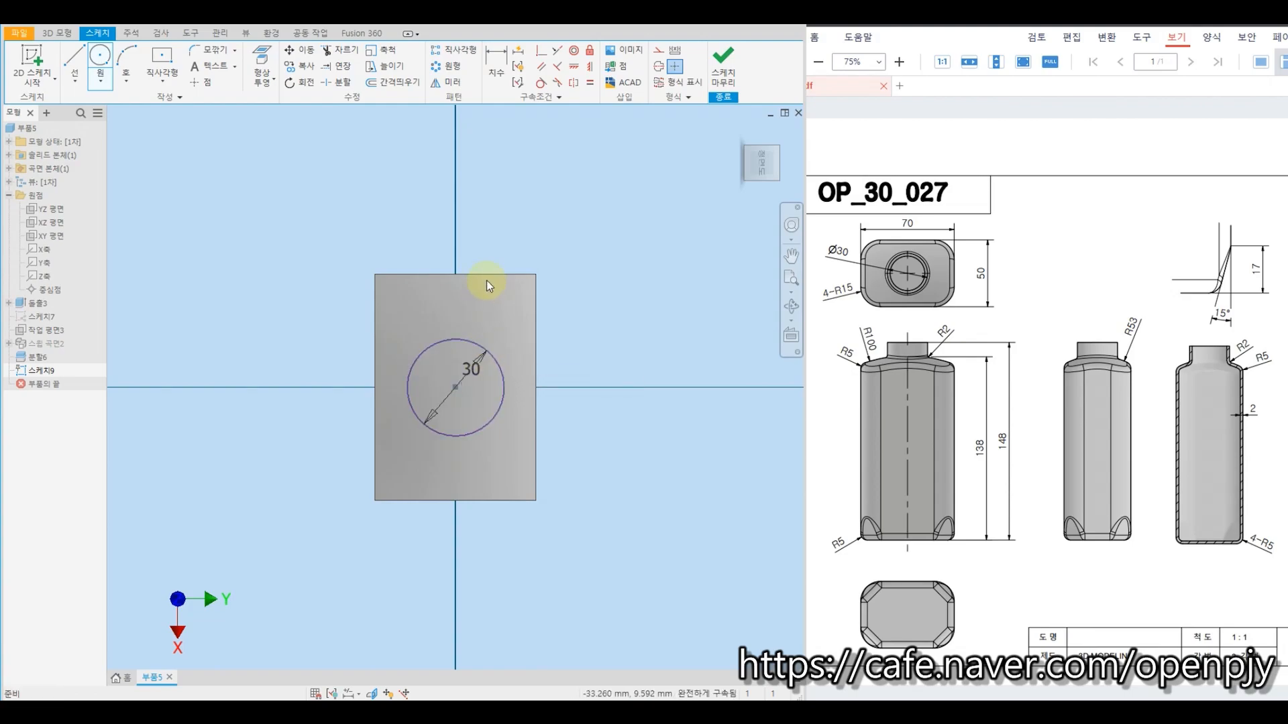
Step: Finish the circle sketch and extrude it 148 mm upward, joined to the body, to form the bottle neck
{"action": "left_click", "coordinate": [723, 63]}
{"action": "left_click", "coordinate": [73, 59]}
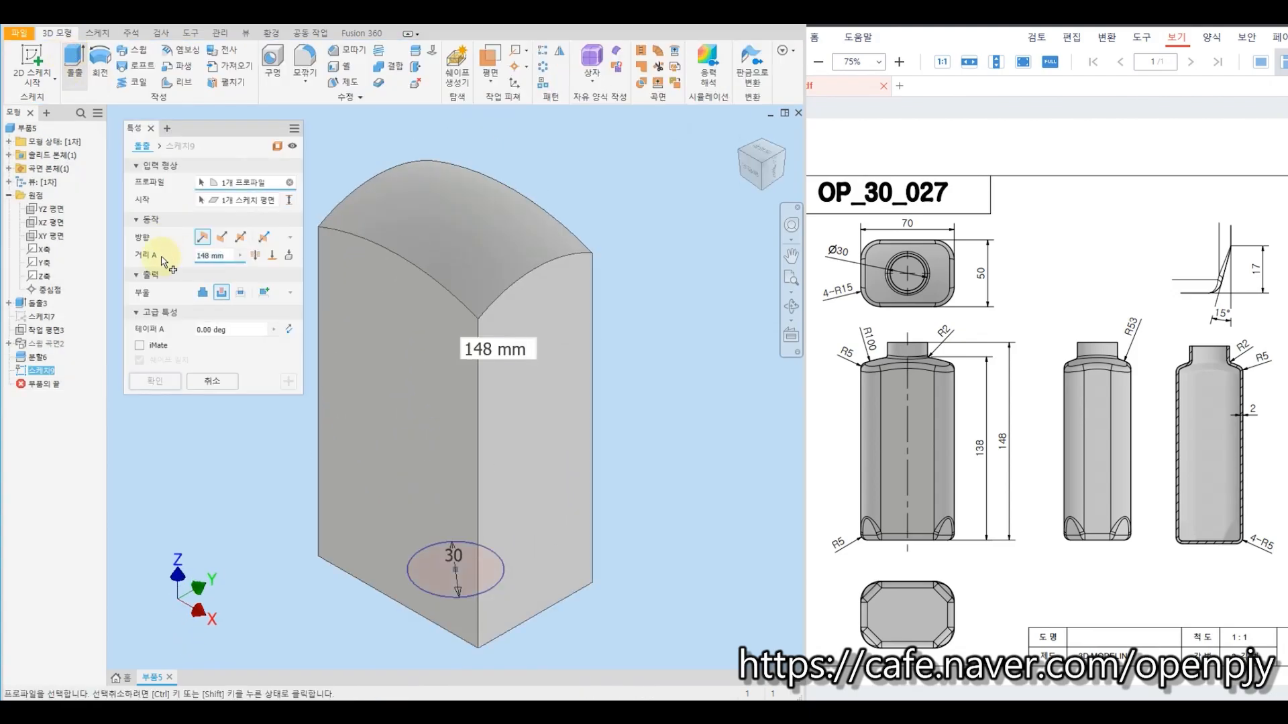
{"action": "left_click", "coordinate": [202, 293]}
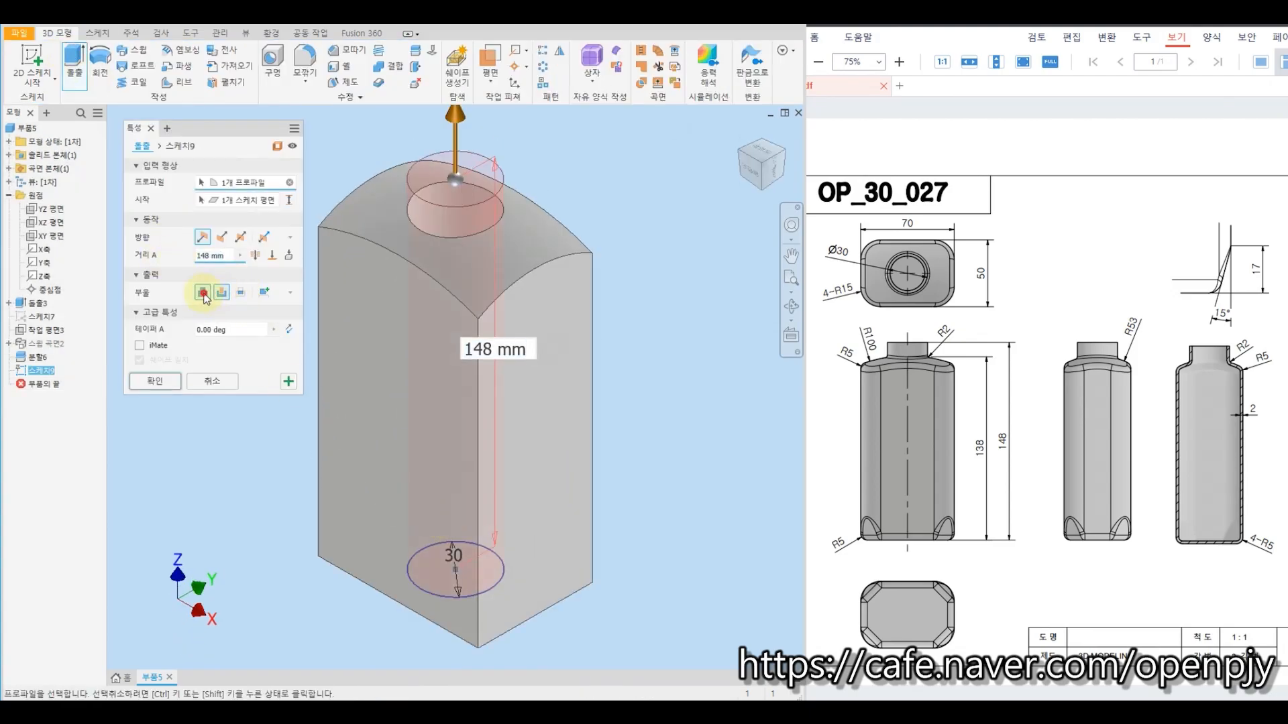
{"action": "left_click", "coordinate": [204, 239]}
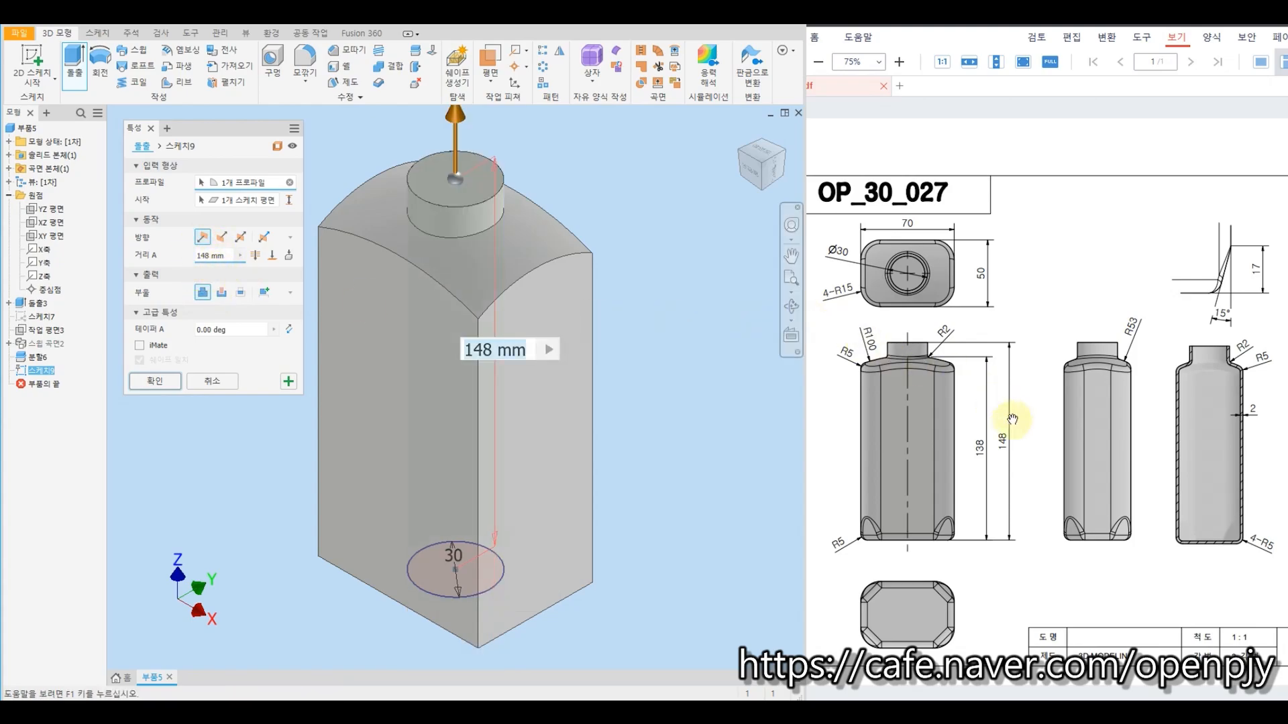
{"action": "left_click", "coordinate": [163, 380]}
Step: Fillet the four vertical corner edges of the bottle body with a 15 mm radius
{"action": "middle_click_drag", "start_coordinate": [641, 324], "coordinate": [695, 315], "text": "shift"}
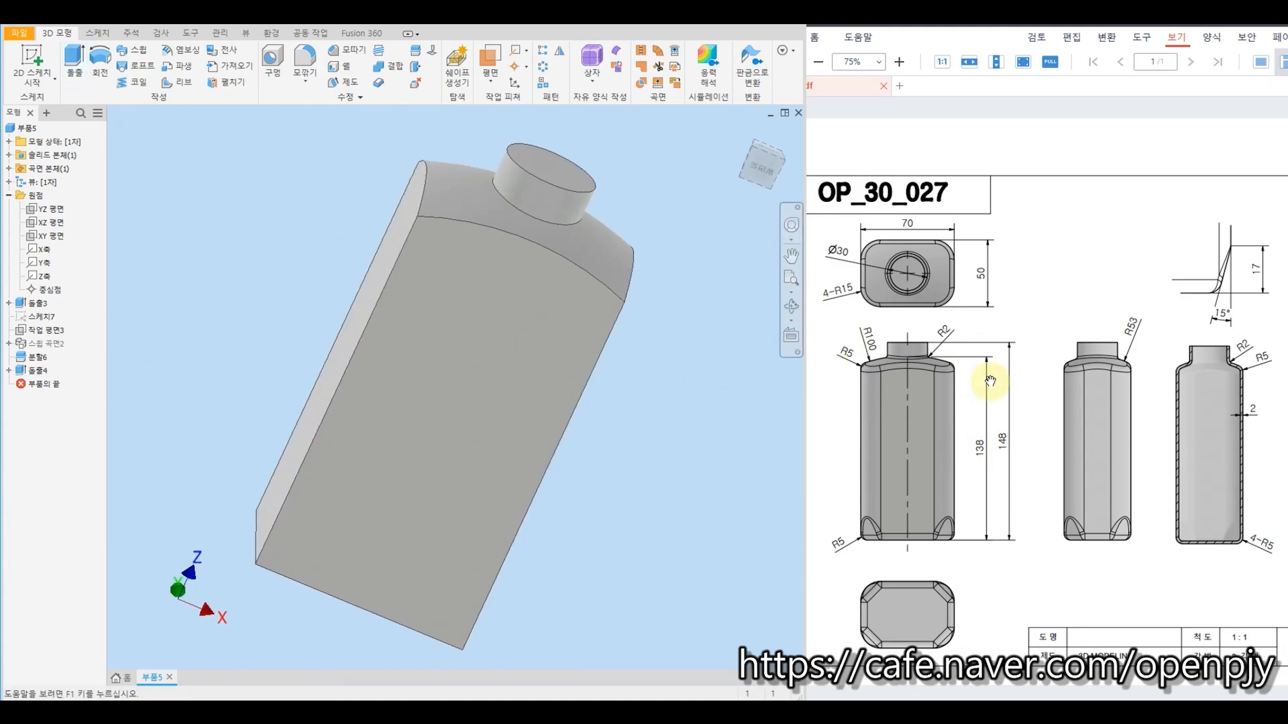
{"action": "left_click_drag", "start_coordinate": [770, 152], "coordinate": [772, 157]}
{"action": "left_click", "coordinate": [771, 156]}
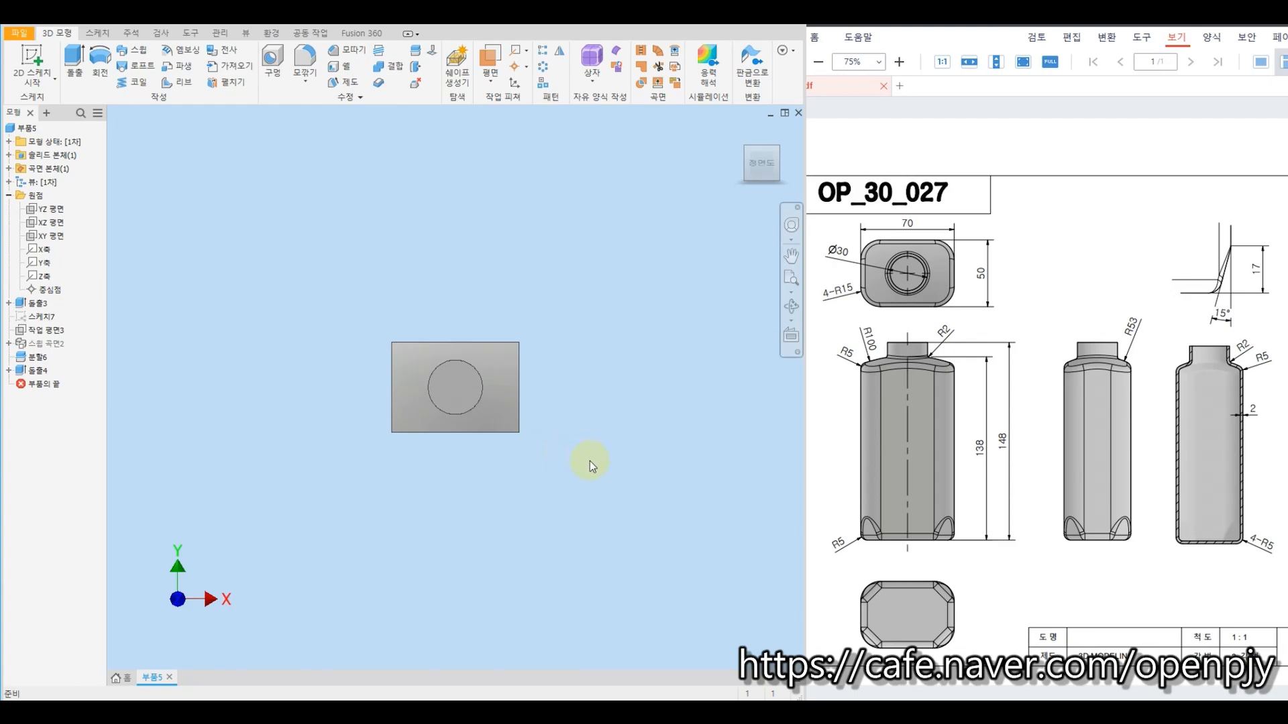
{"action": "left_click", "coordinate": [309, 58]}
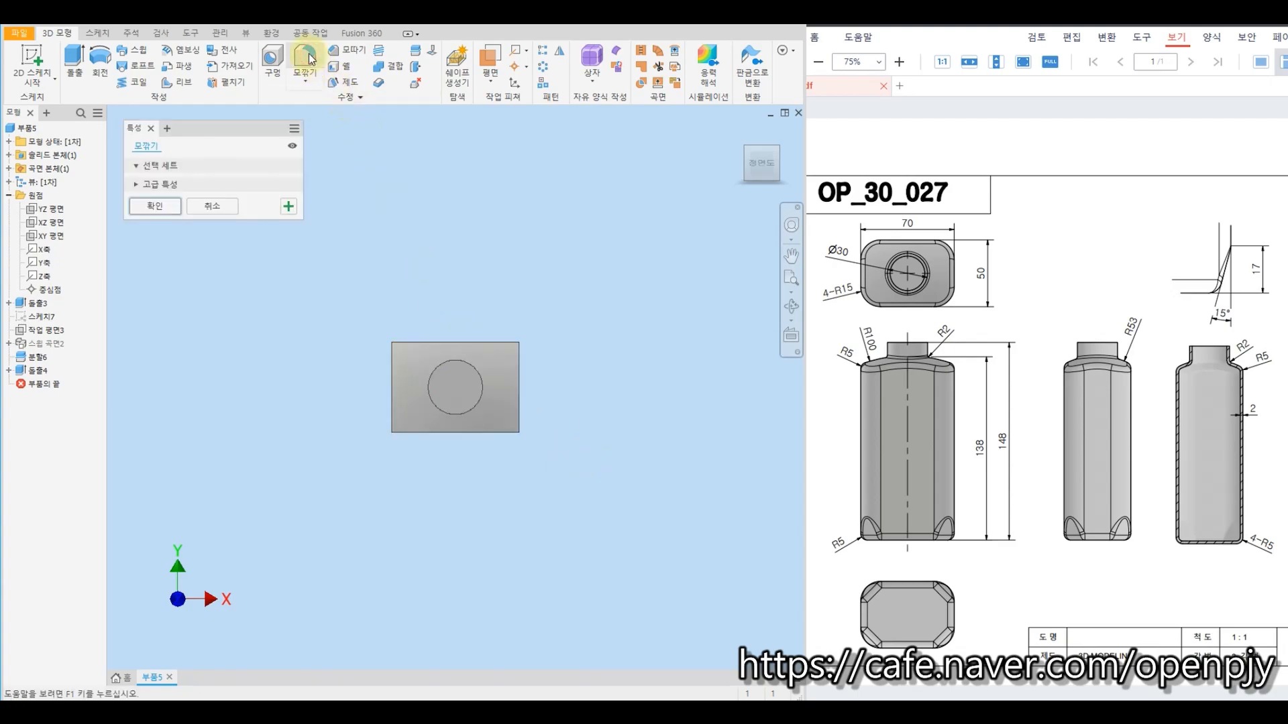
{"action": "type", "text": "15"}
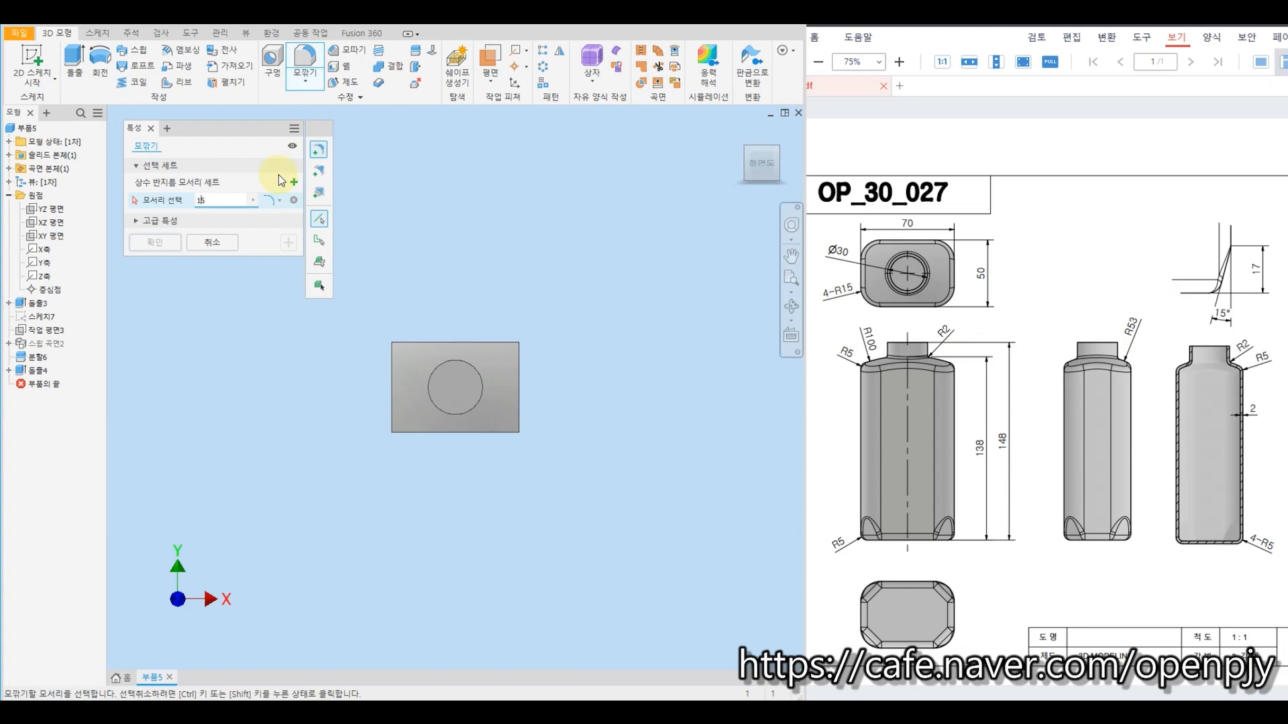
{"action": "middle_click_drag", "start_coordinate": [417, 337], "coordinate": [402, 380], "text": "shift"}
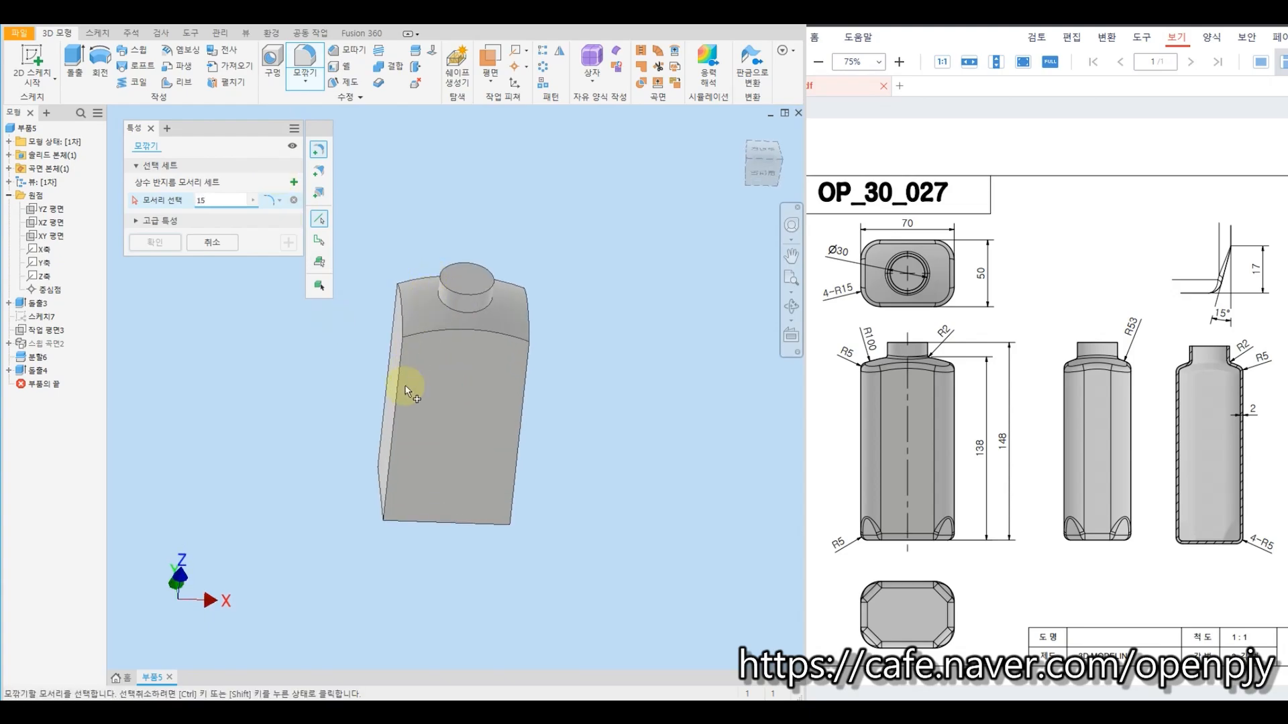
{"action": "left_click", "coordinate": [401, 379]}
{"action": "left_click", "coordinate": [393, 348]}
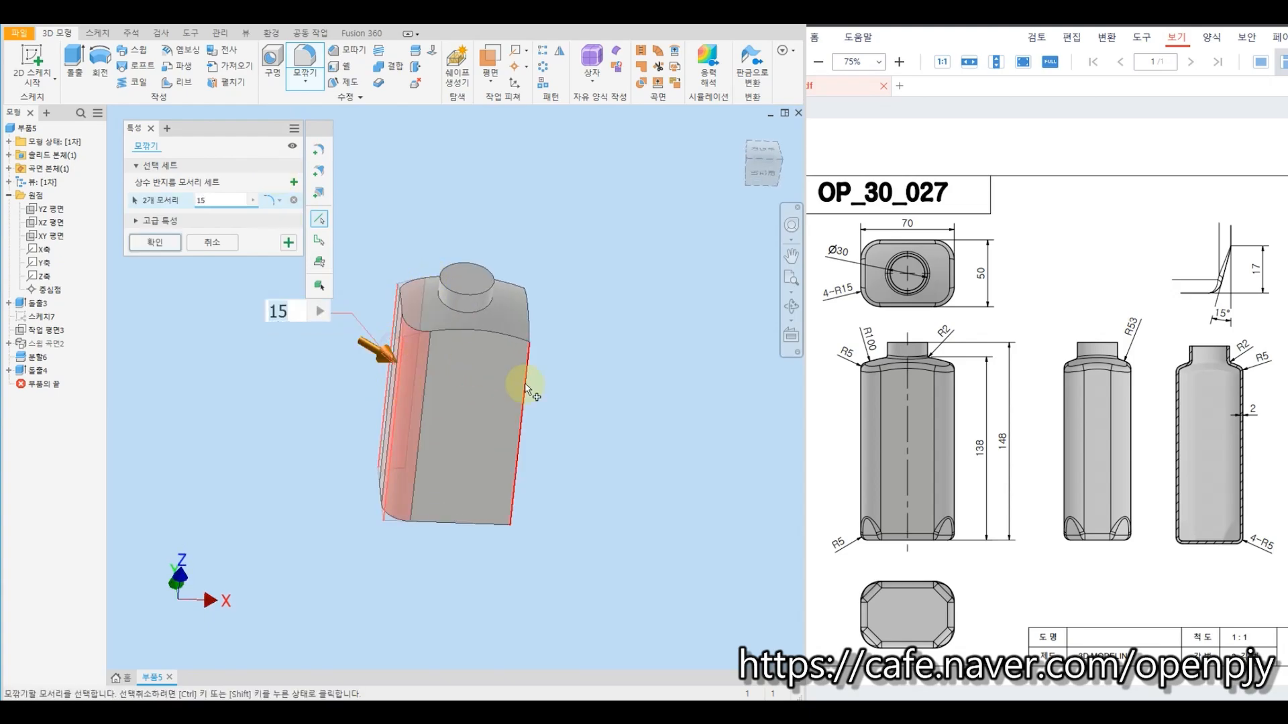
{"action": "left_click", "coordinate": [528, 382]}
{"action": "middle_click_drag", "start_coordinate": [532, 382], "coordinate": [551, 364], "text": "shift"}
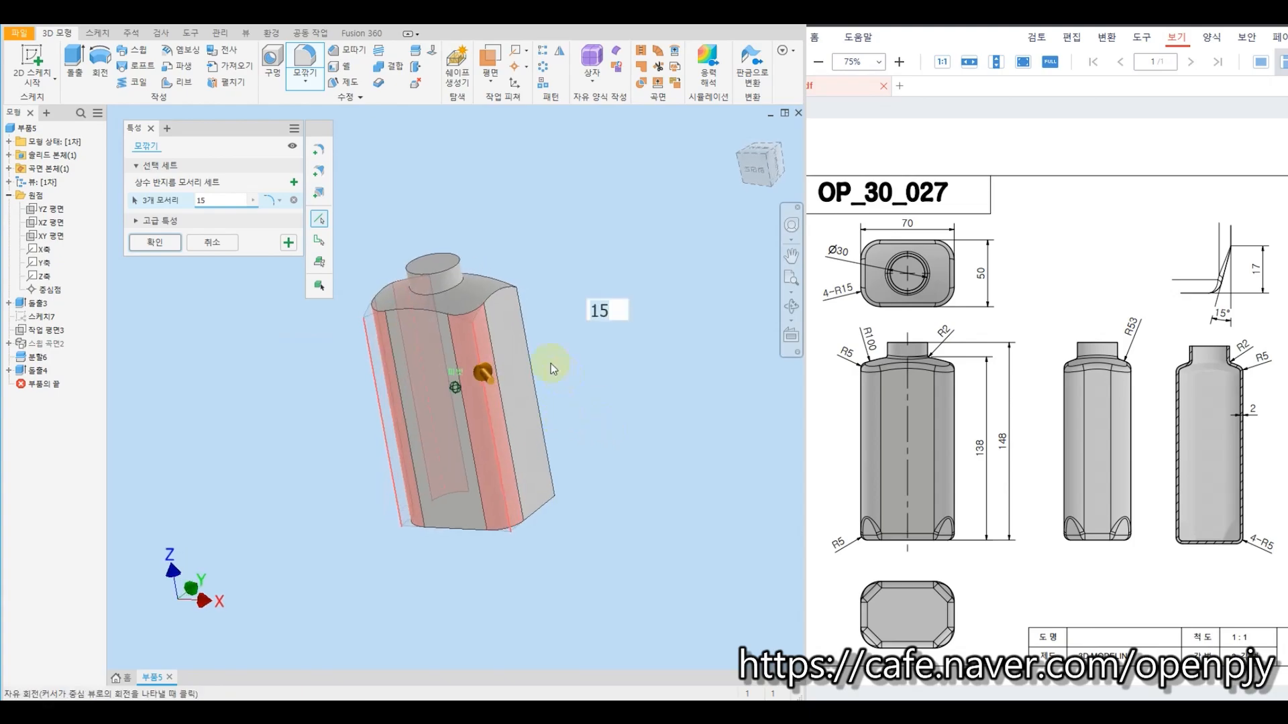
{"action": "left_click", "coordinate": [522, 343]}
{"action": "left_click", "coordinate": [288, 244]}
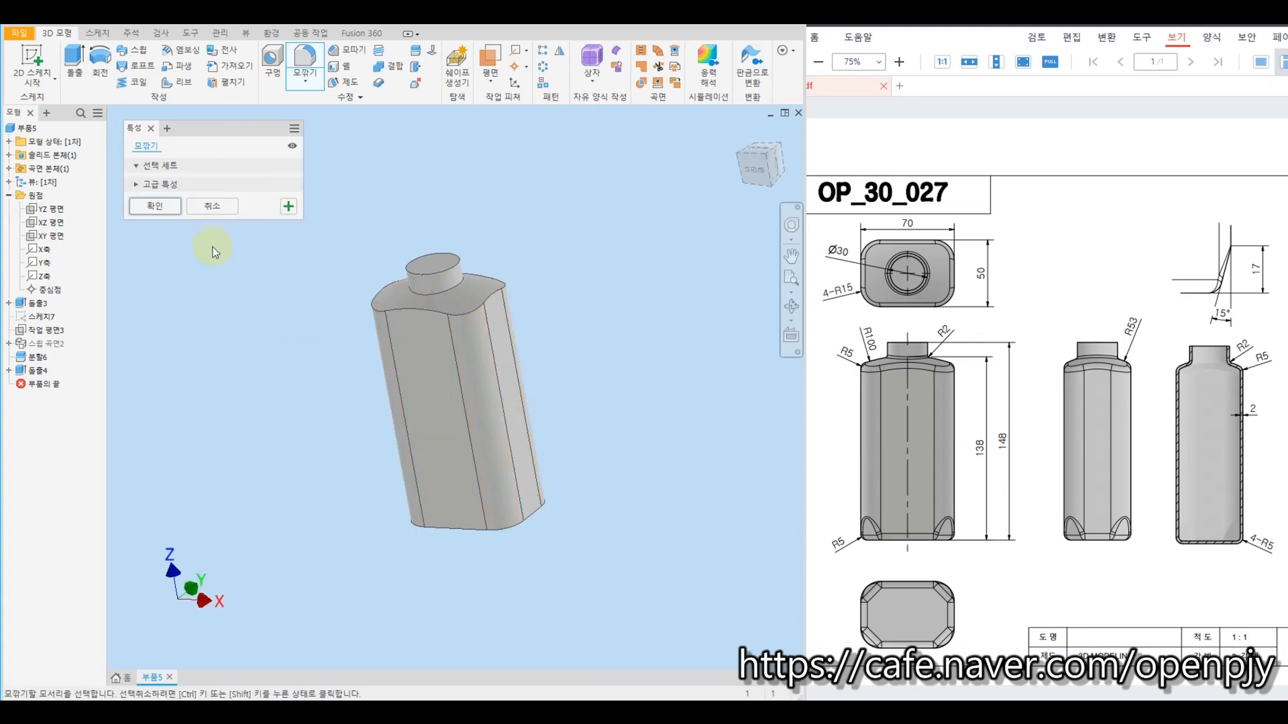
{"action": "left_click", "coordinate": [218, 242]}
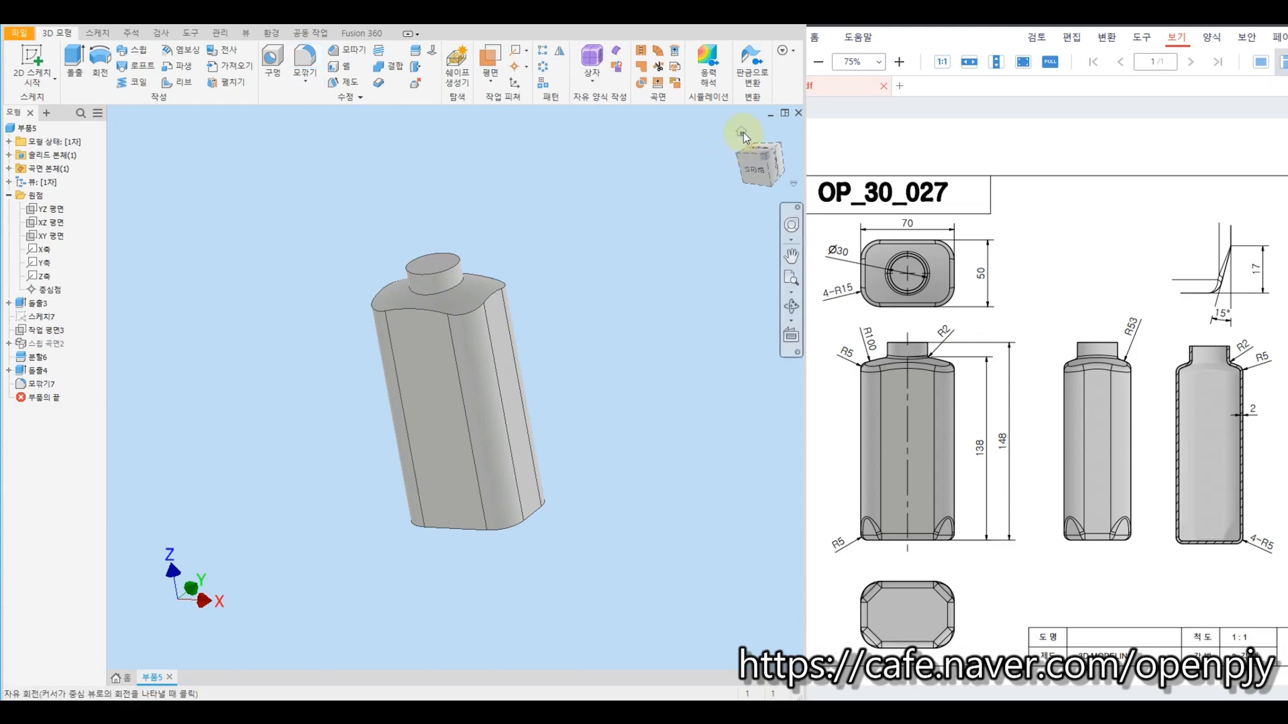
Step: Create a work plane that bisects two adjacent flat side faces, passing diagonally through the rounded corner between them
{"action": "left_click", "coordinate": [742, 132]}
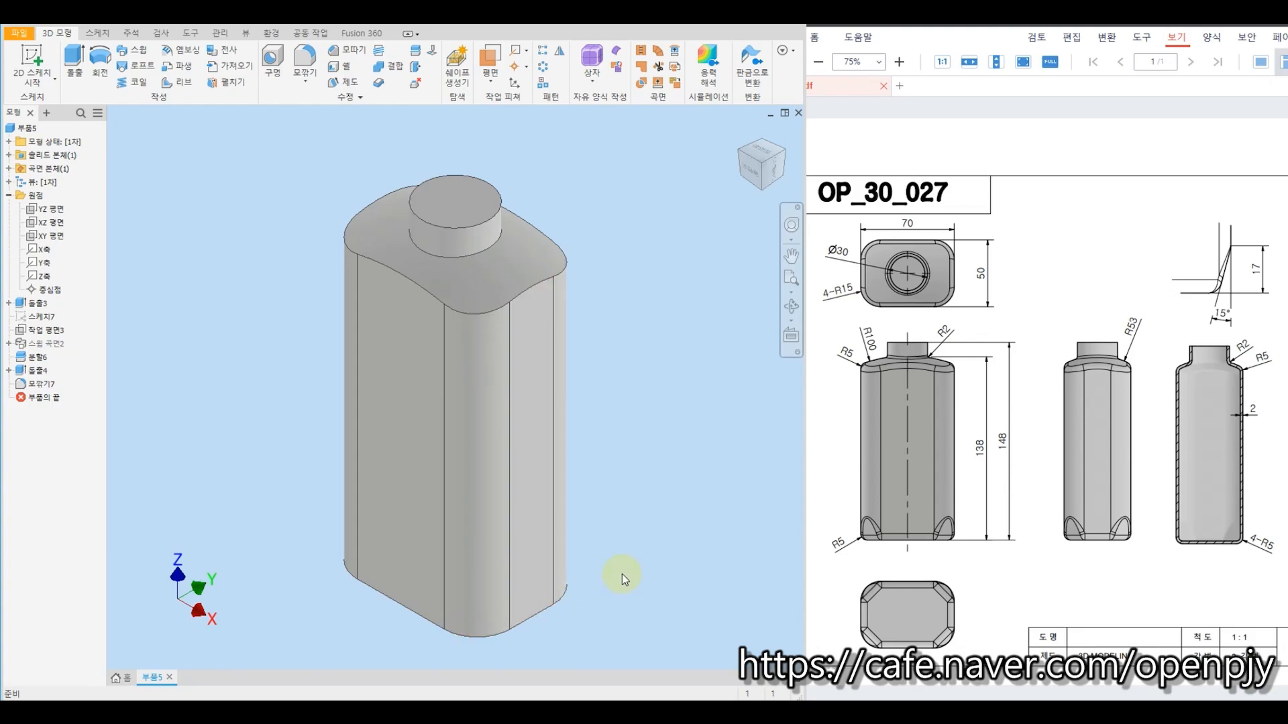
{"action": "middle_click_drag", "start_coordinate": [622, 574], "coordinate": [597, 440]}
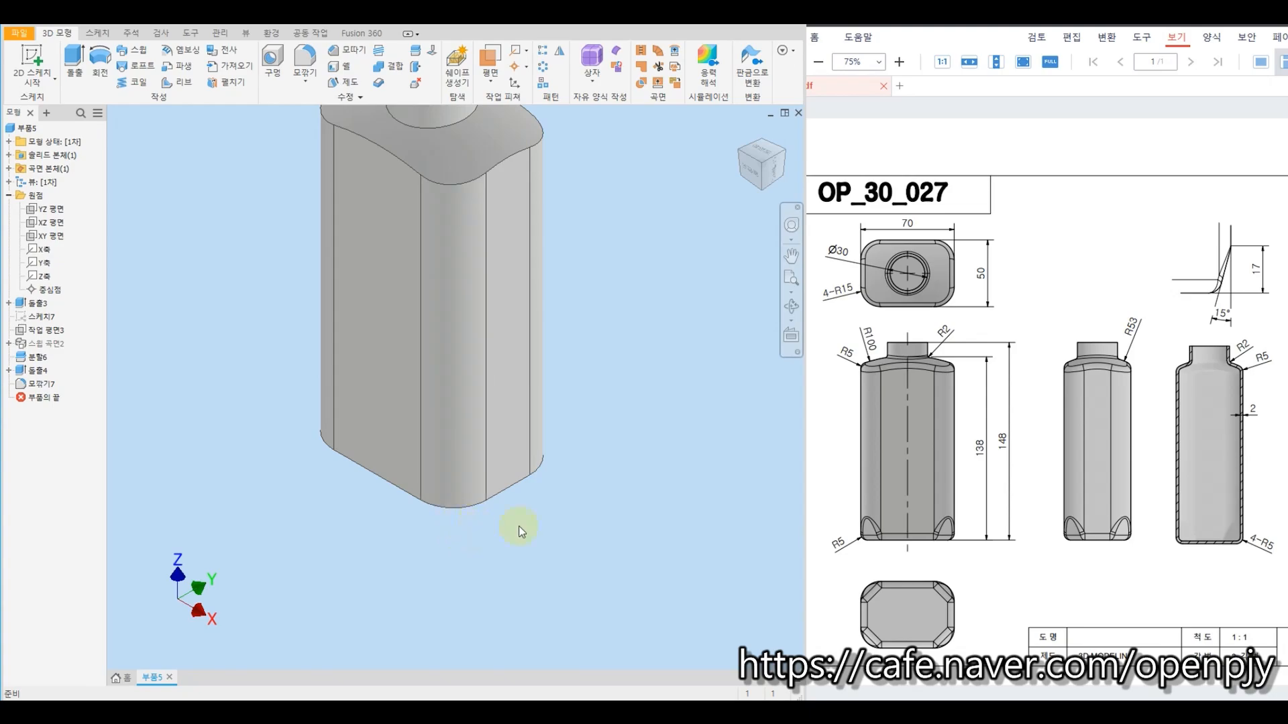
{"action": "left_click", "coordinate": [495, 59]}
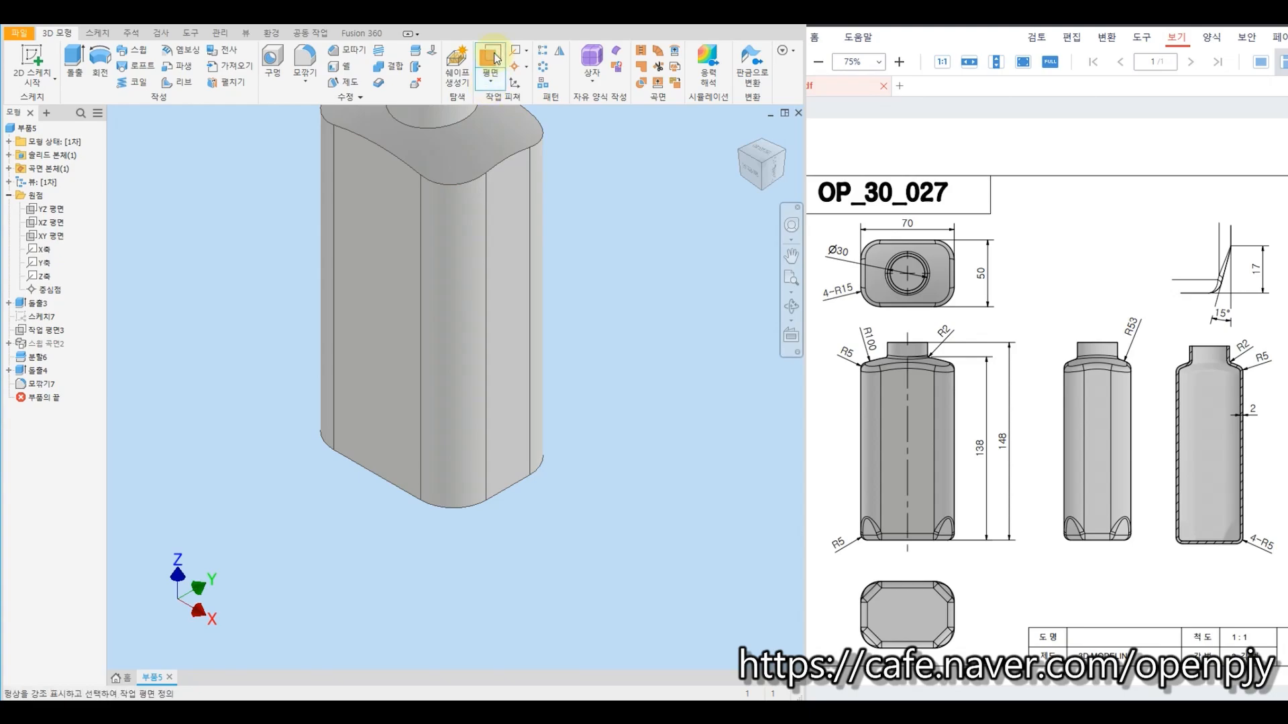
{"action": "left_click", "coordinate": [363, 239]}
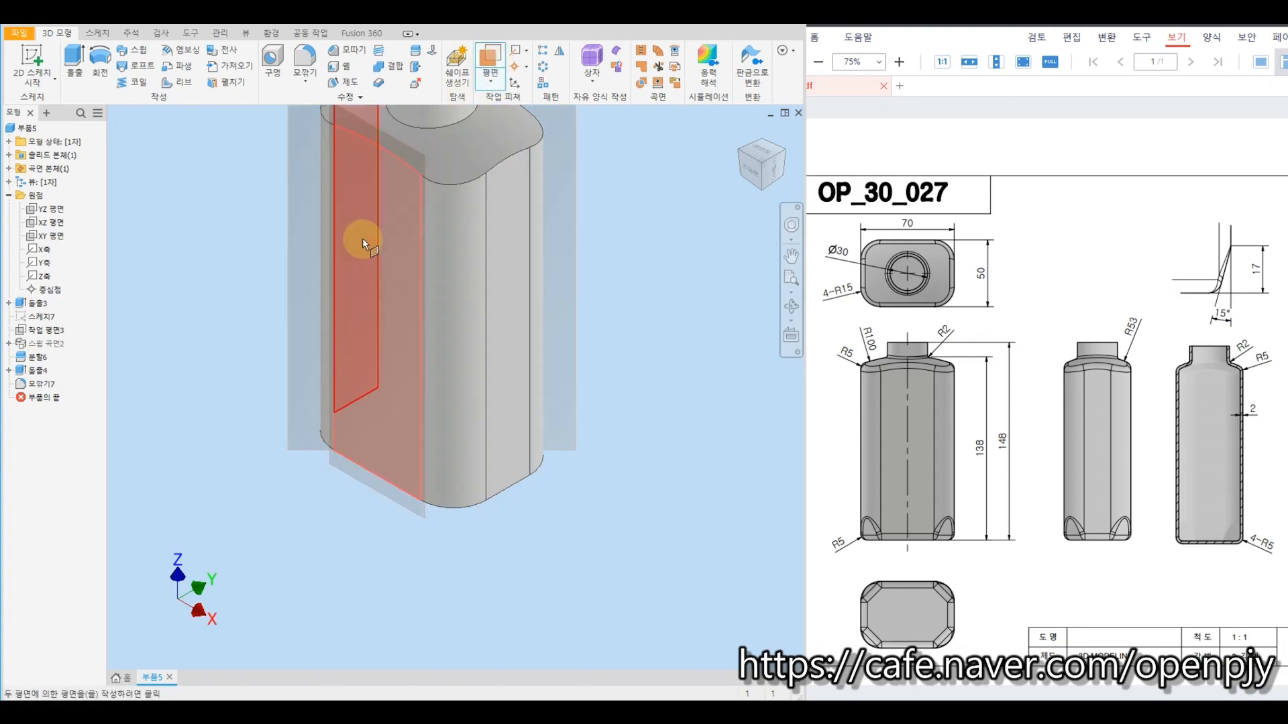
{"action": "left_click", "coordinate": [501, 297]}
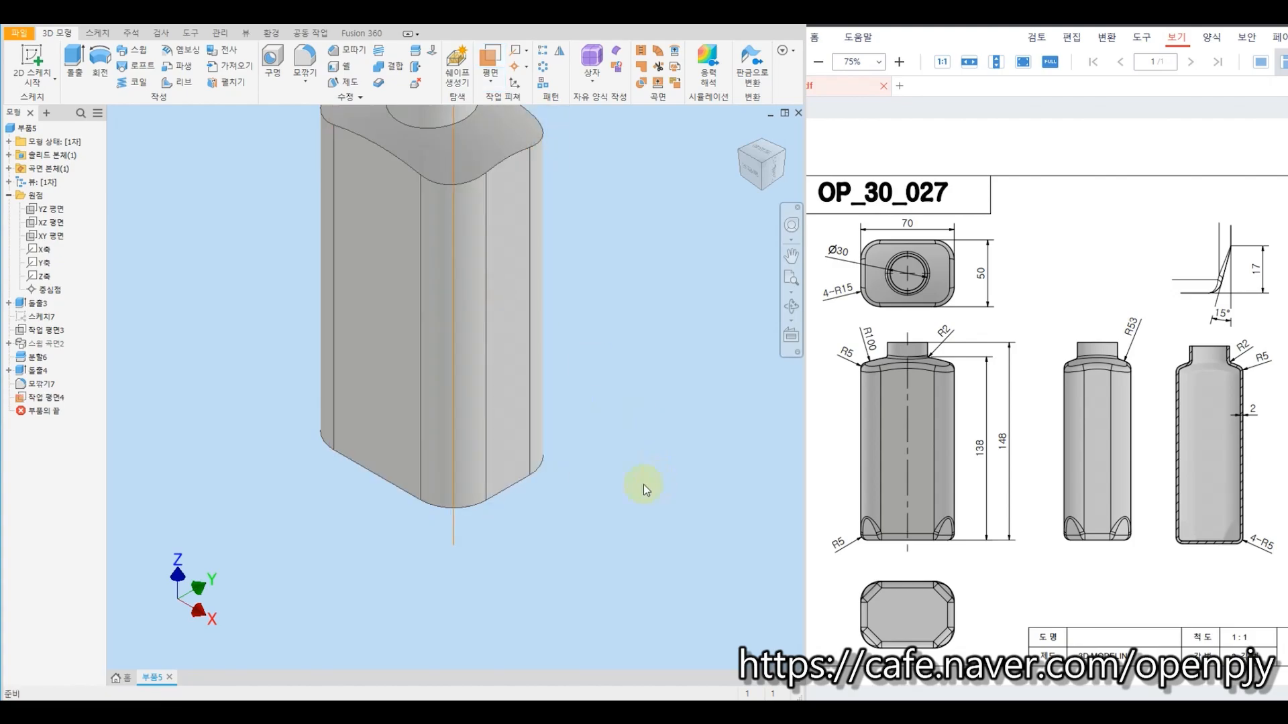
Step: Start a sketch on the diagonal work plane and project the body's cut edges into it
{"action": "middle_click_drag", "start_coordinate": [642, 484], "coordinate": [616, 469], "text": "shift"}
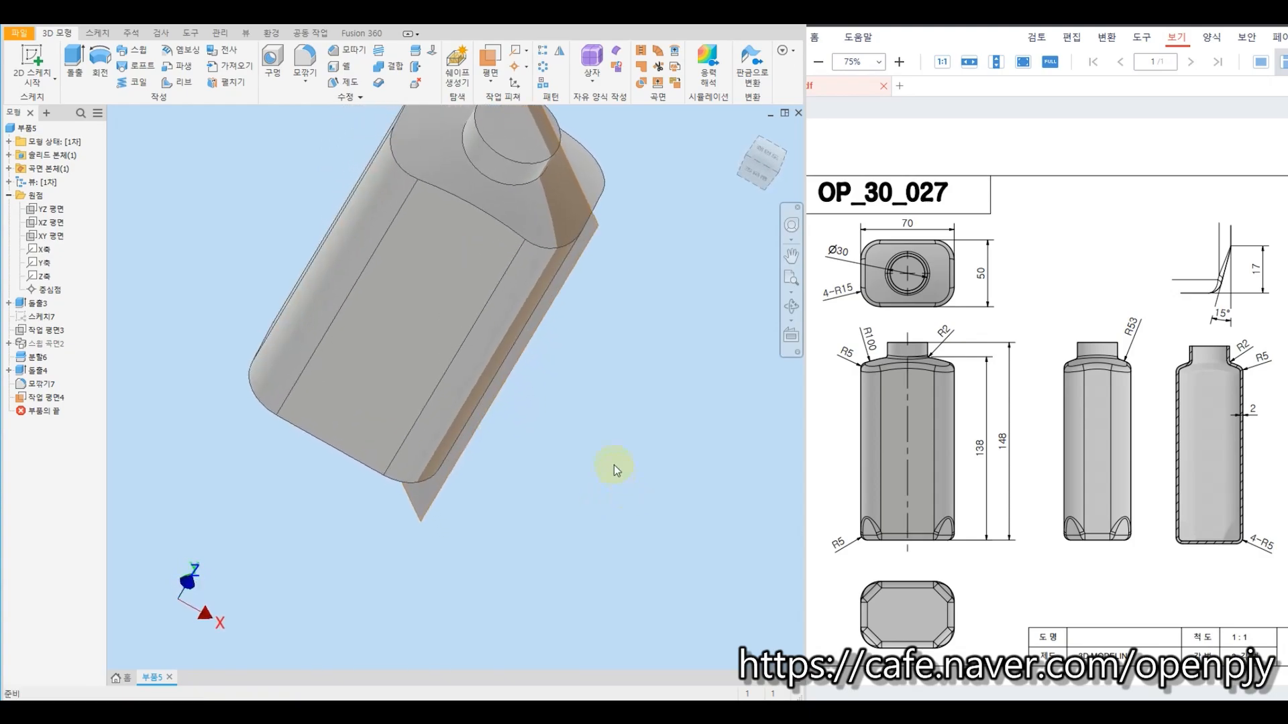
{"action": "left_click", "coordinate": [31, 62]}
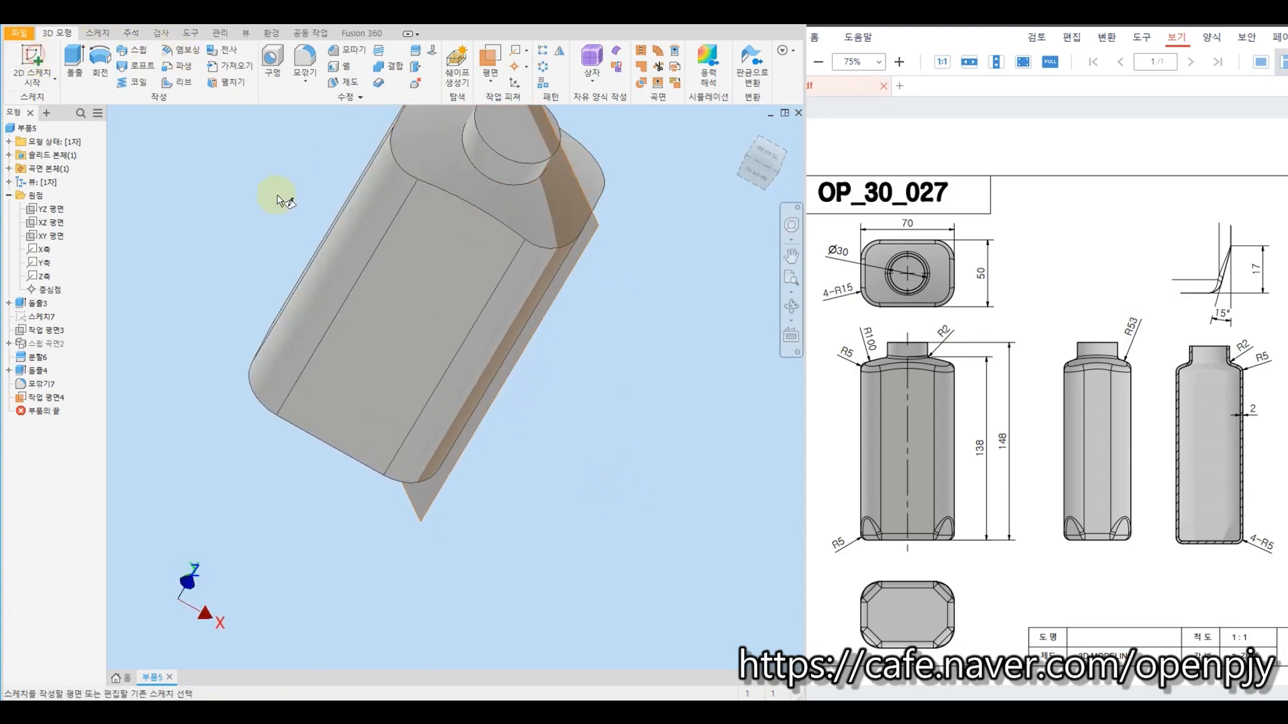
{"action": "left_click", "coordinate": [571, 176]}
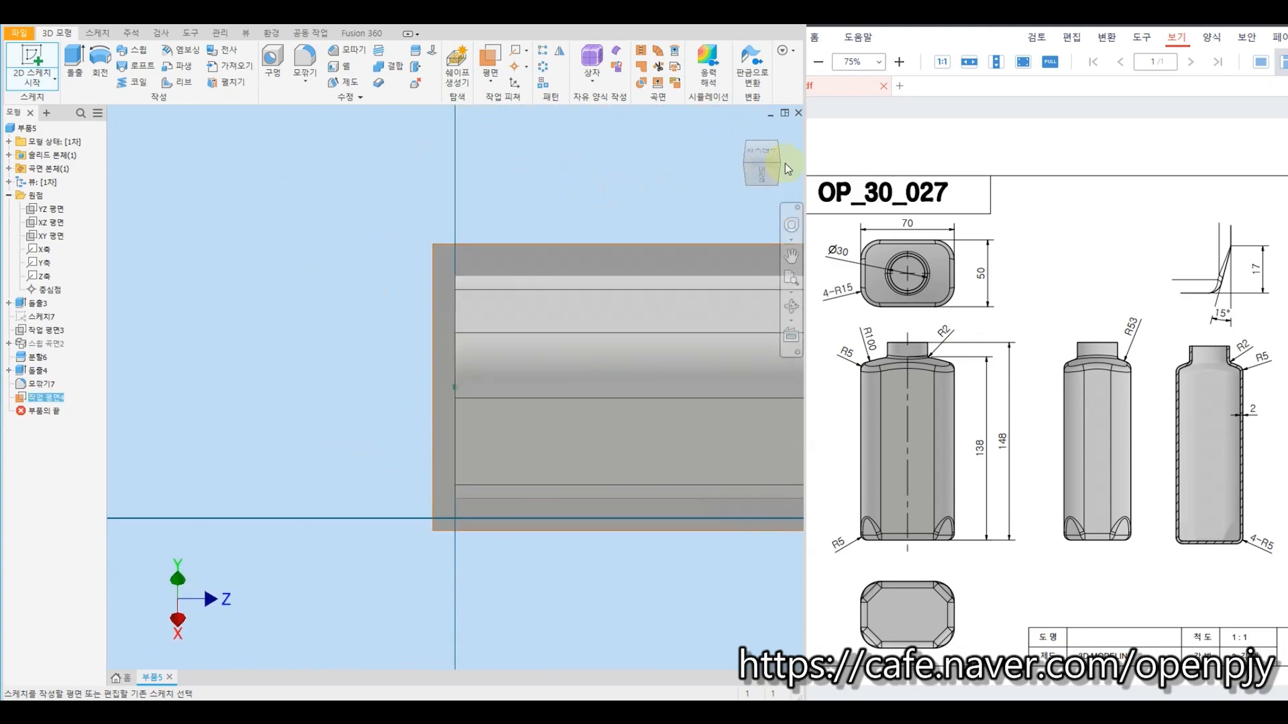
{"action": "left_click", "coordinate": [758, 169]}
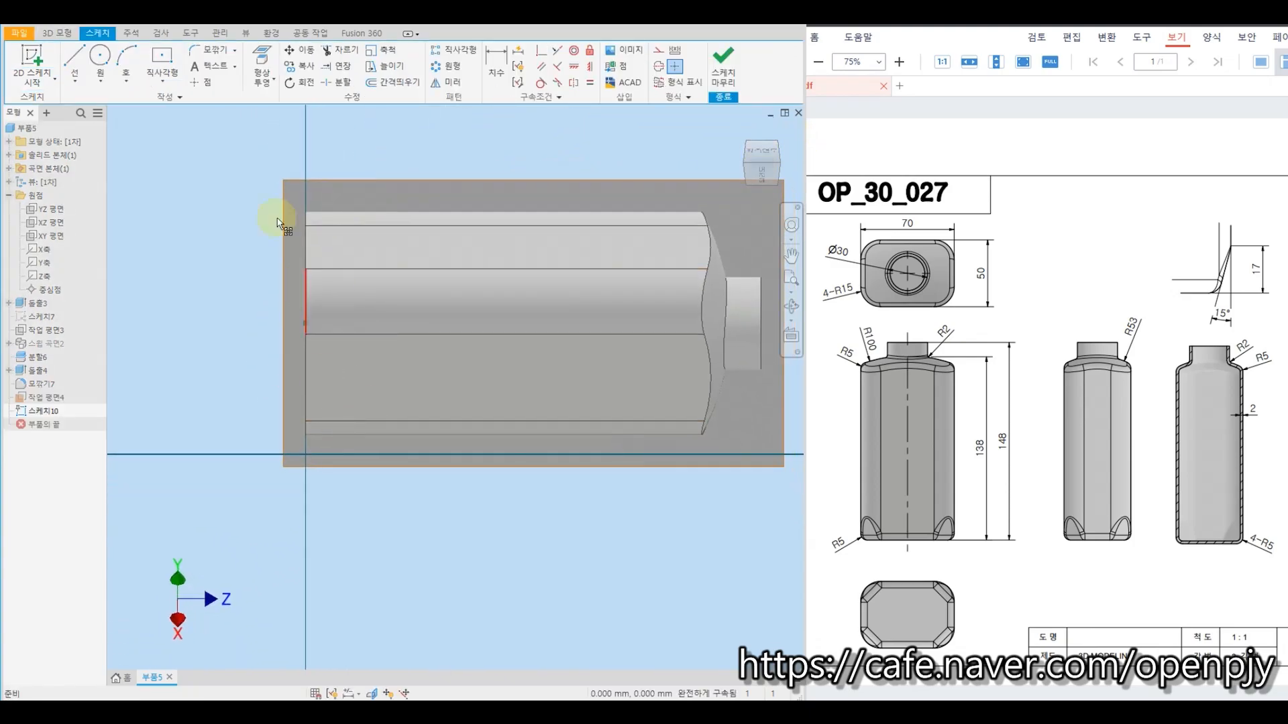
{"action": "left_click", "coordinate": [274, 83]}
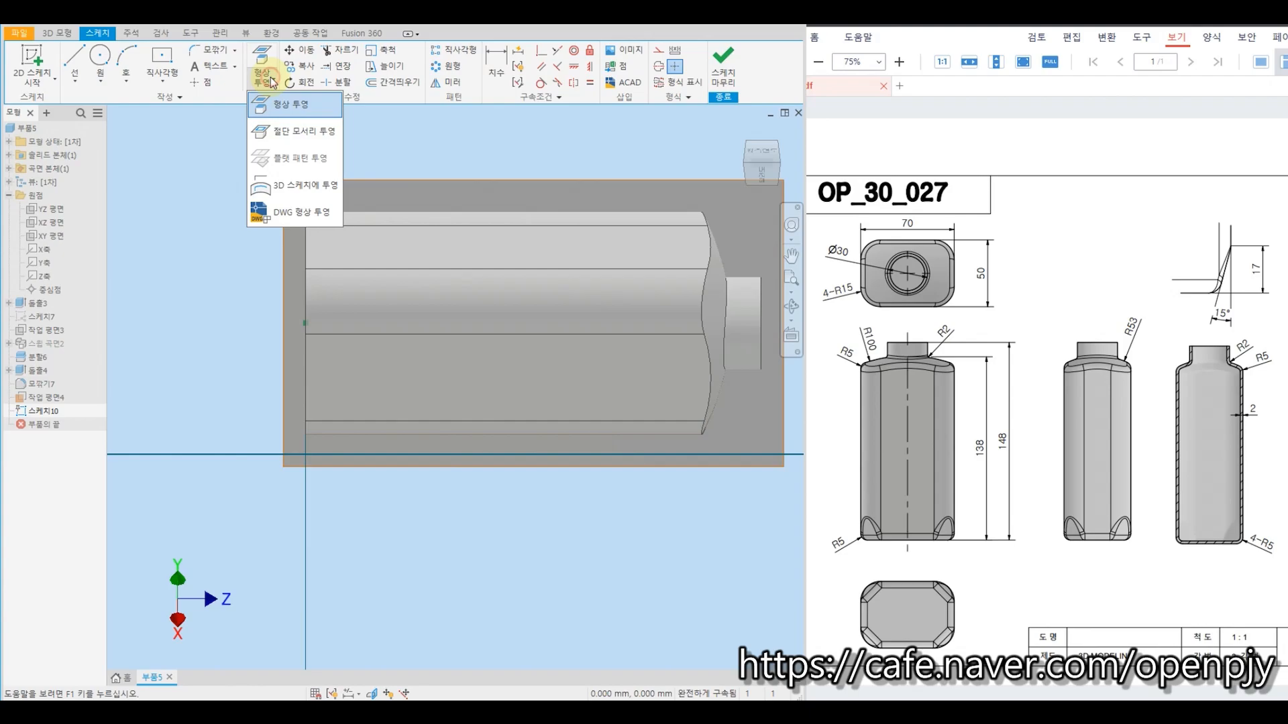
{"action": "left_click", "coordinate": [283, 129]}
{"action": "scroll", "coordinate": [324, 448], "scroll_direction": "up", "scroll_amount": 2}
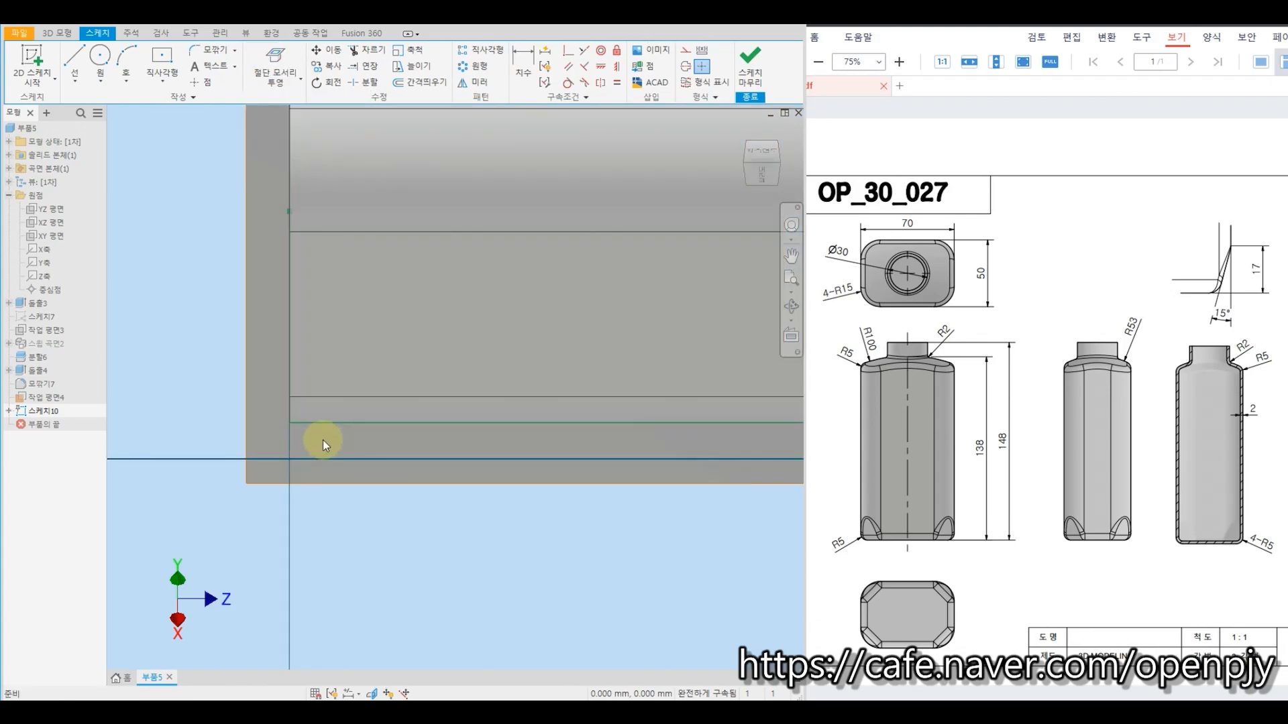
Step: Draw a slanted line from the projected corner edge, starting about 16 mm above the base, to a point beyond the base
{"action": "left_click", "coordinate": [75, 64]}
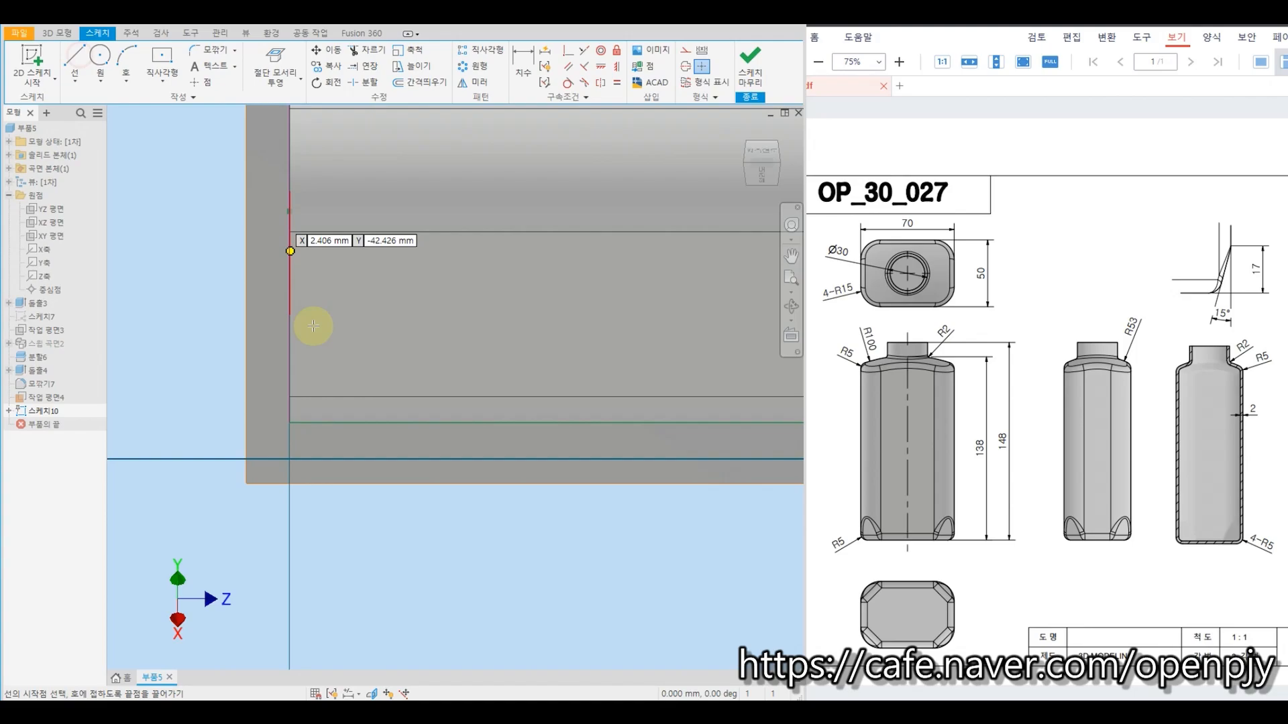
{"action": "left_click", "coordinate": [383, 422]}
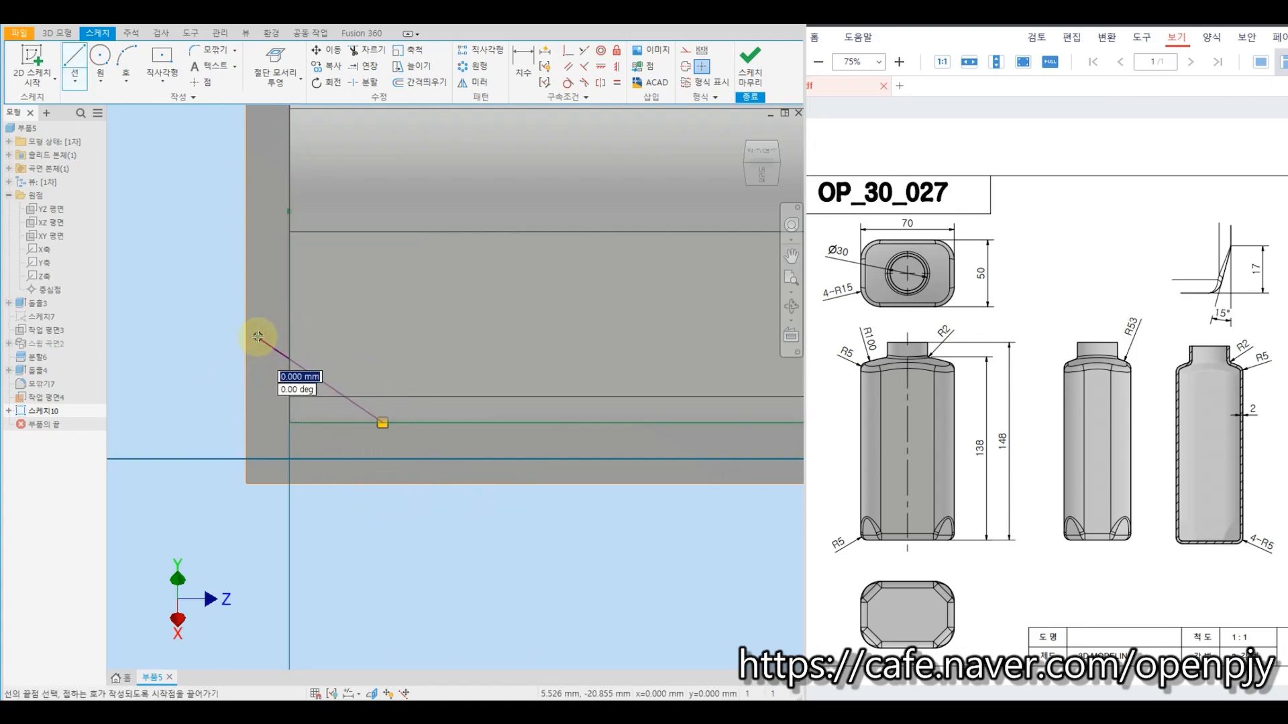
{"action": "left_click", "coordinate": [259, 337]}
Step: Dimension the distance from the base edge to the slanted line's endpoint on the corner edge as 17 mm
{"action": "left_click", "coordinate": [523, 67]}
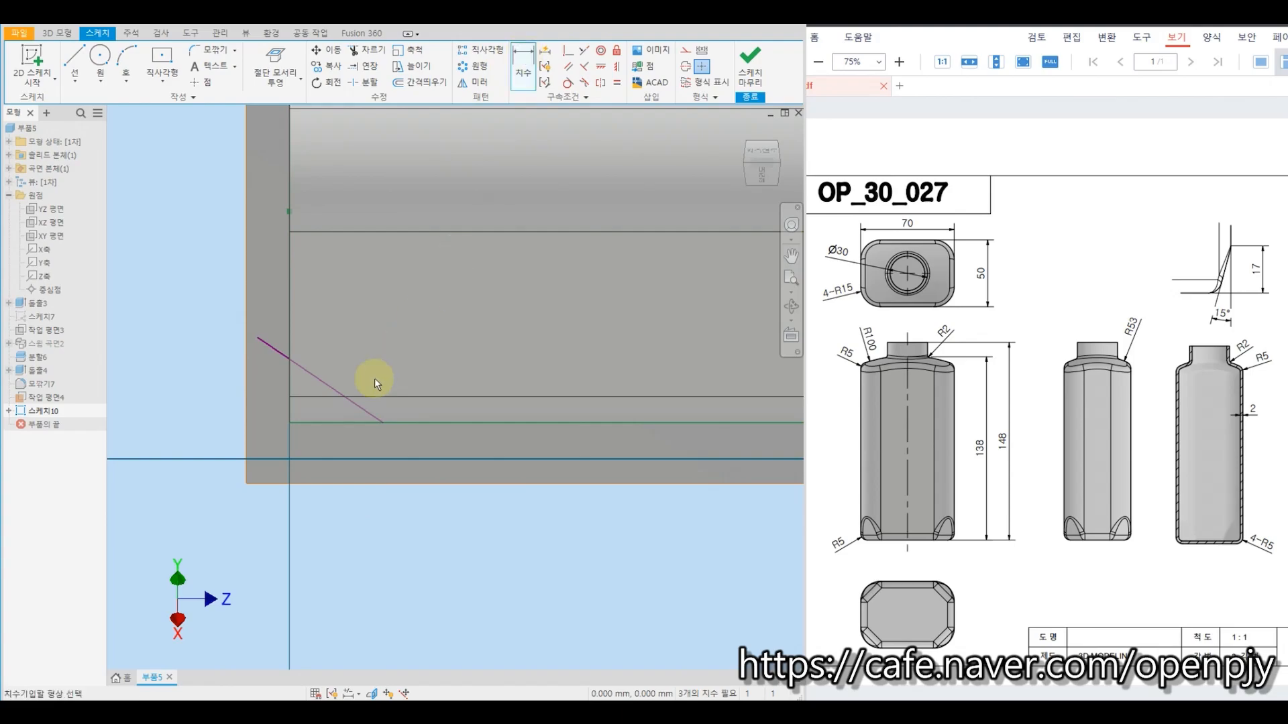
{"action": "left_click", "coordinate": [290, 412]}
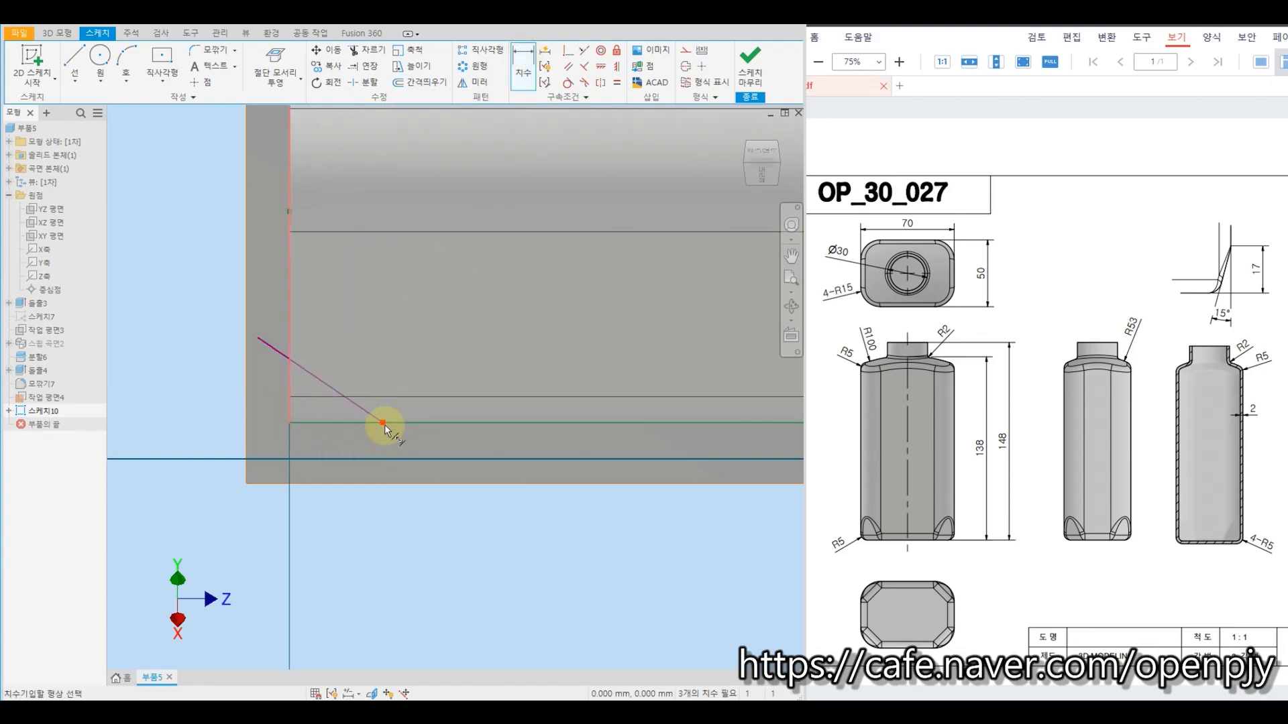
{"action": "left_click", "coordinate": [381, 424]}
{"action": "left_click", "coordinate": [340, 445]}
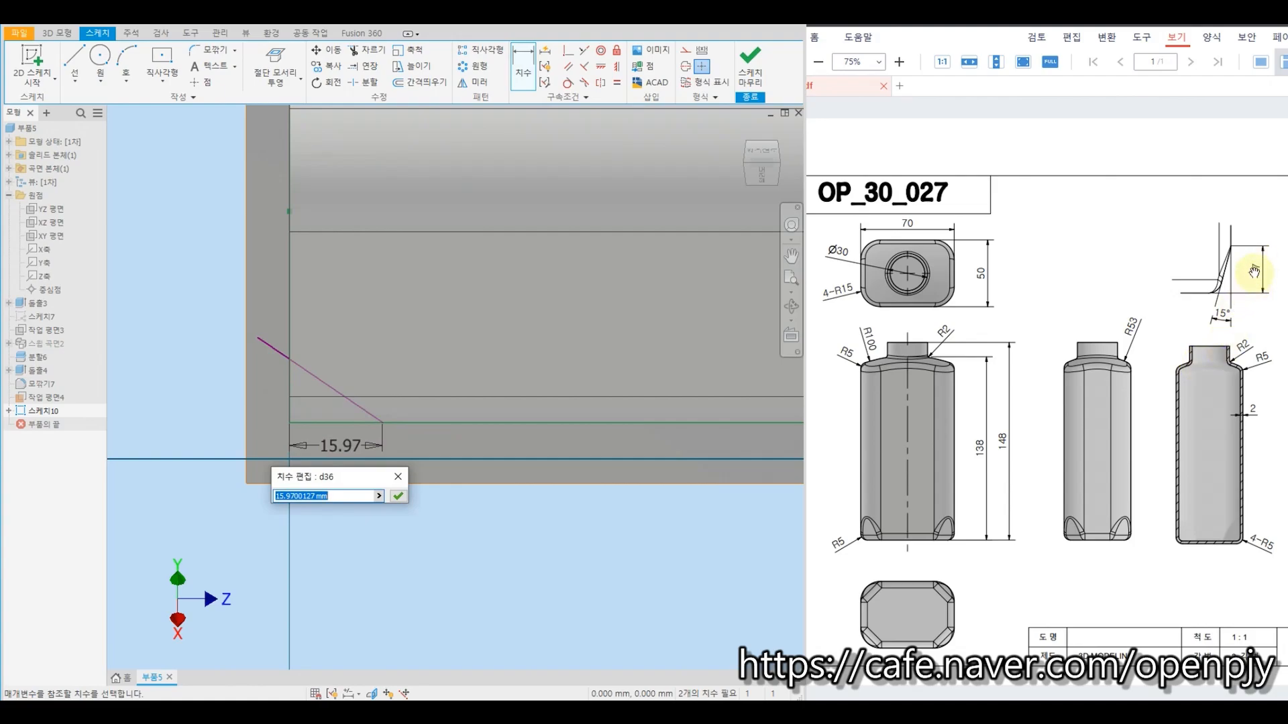
{"action": "type", "text": "19"}
{"action": "type", "text": "7"}
{"action": "key", "text": "Return"}
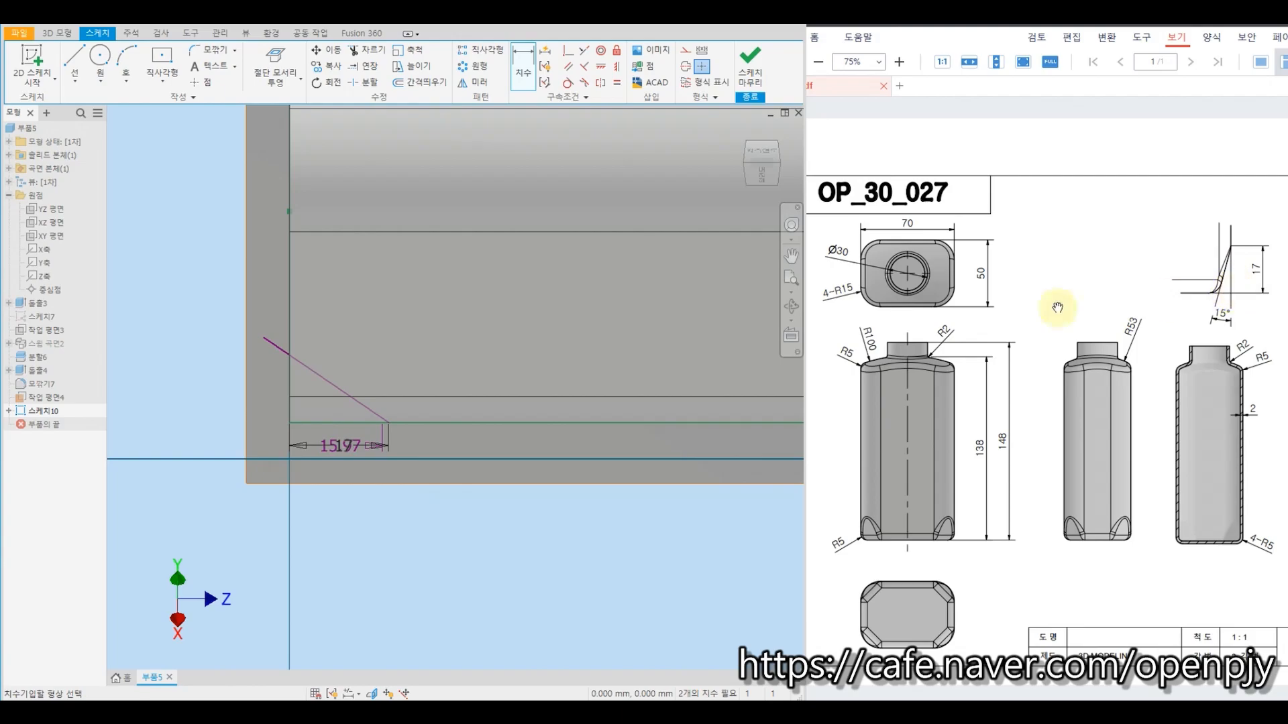
Step: Set the angle between the slanted line and the projected corner edge to 15 degrees, and finish the sketch
{"action": "left_click", "coordinate": [333, 423]}
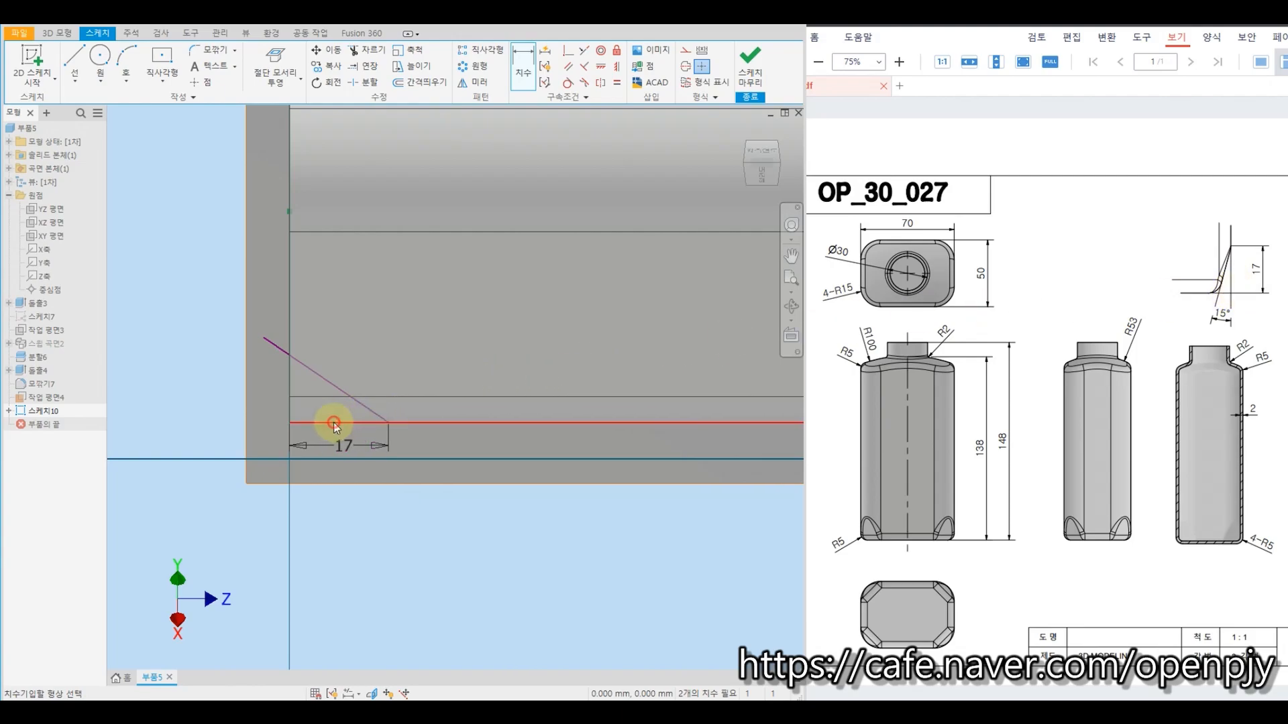
{"action": "left_click", "coordinate": [334, 391]}
{"action": "left_click", "coordinate": [220, 362]}
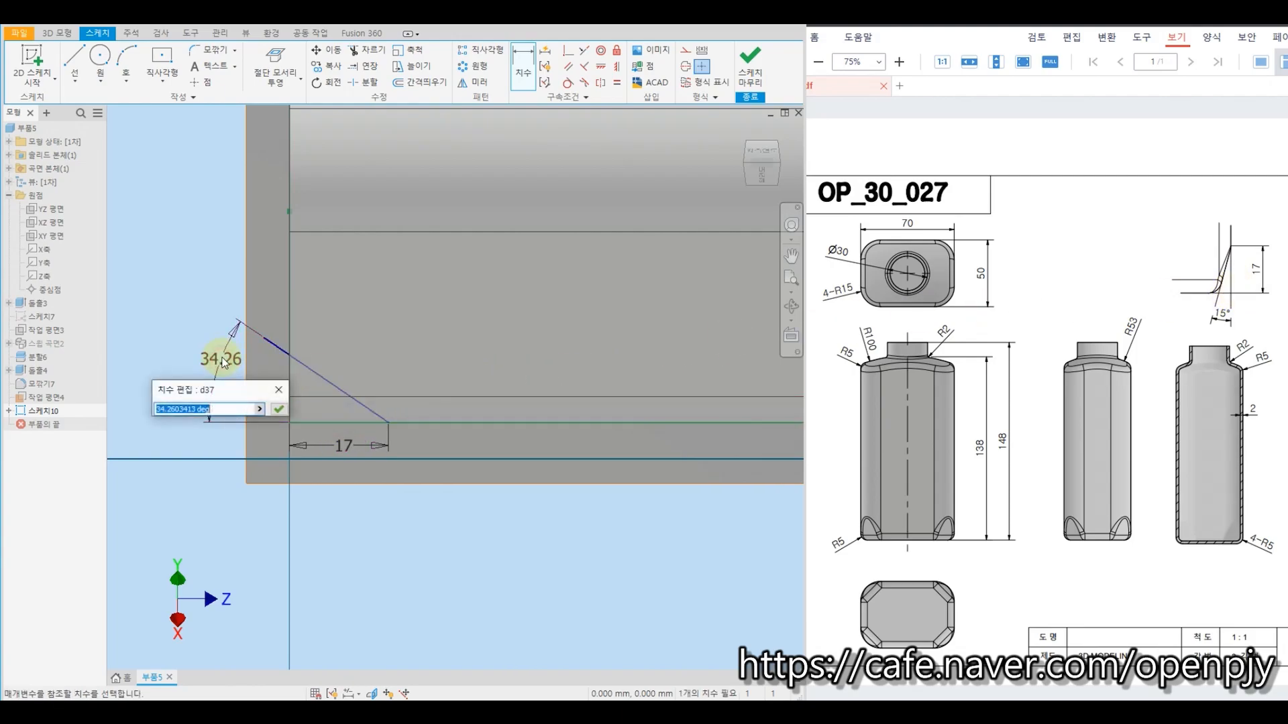
{"action": "type", "text": "15"}
{"action": "key", "text": "Return"}
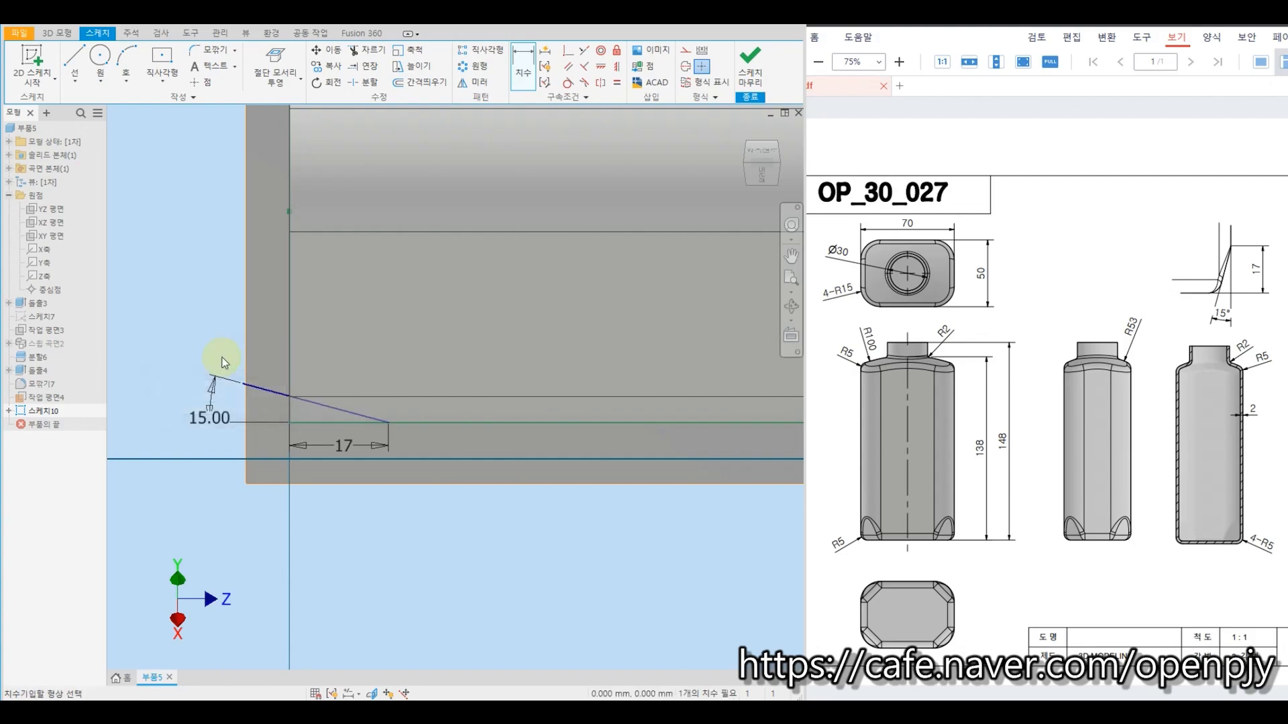
{"action": "key", "text": "Escape"}
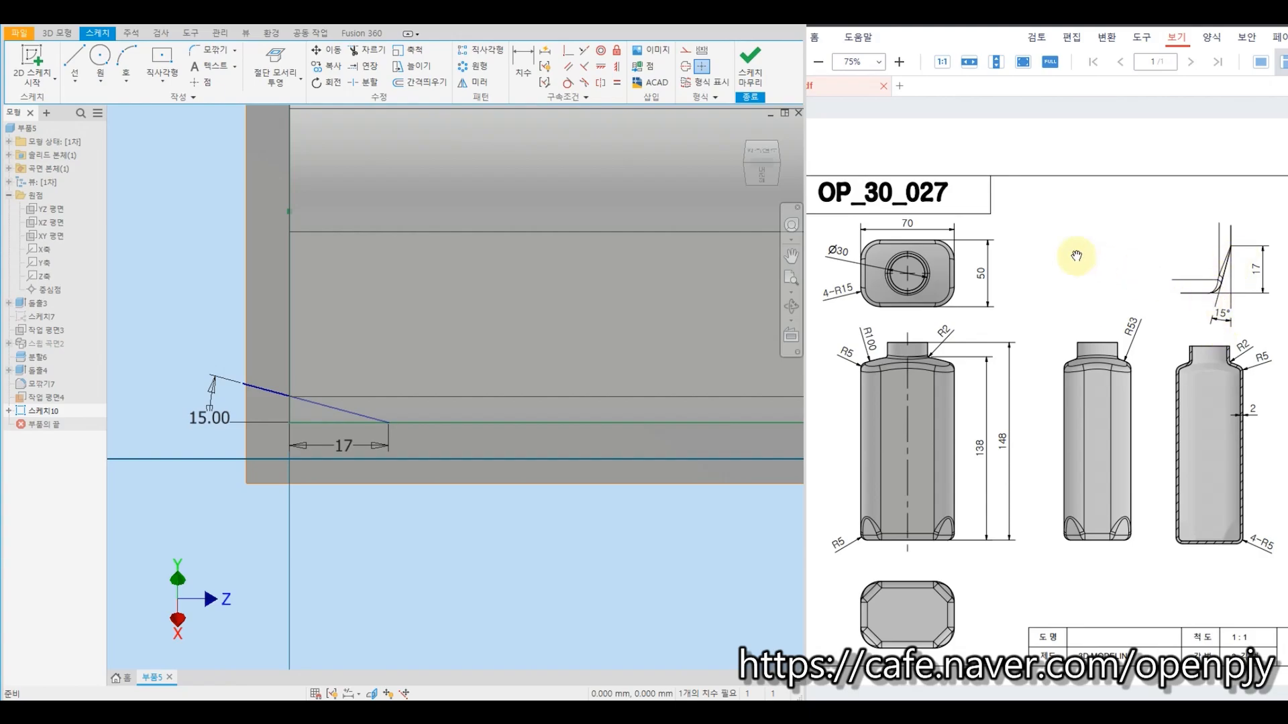
{"action": "left_click", "coordinate": [749, 71]}
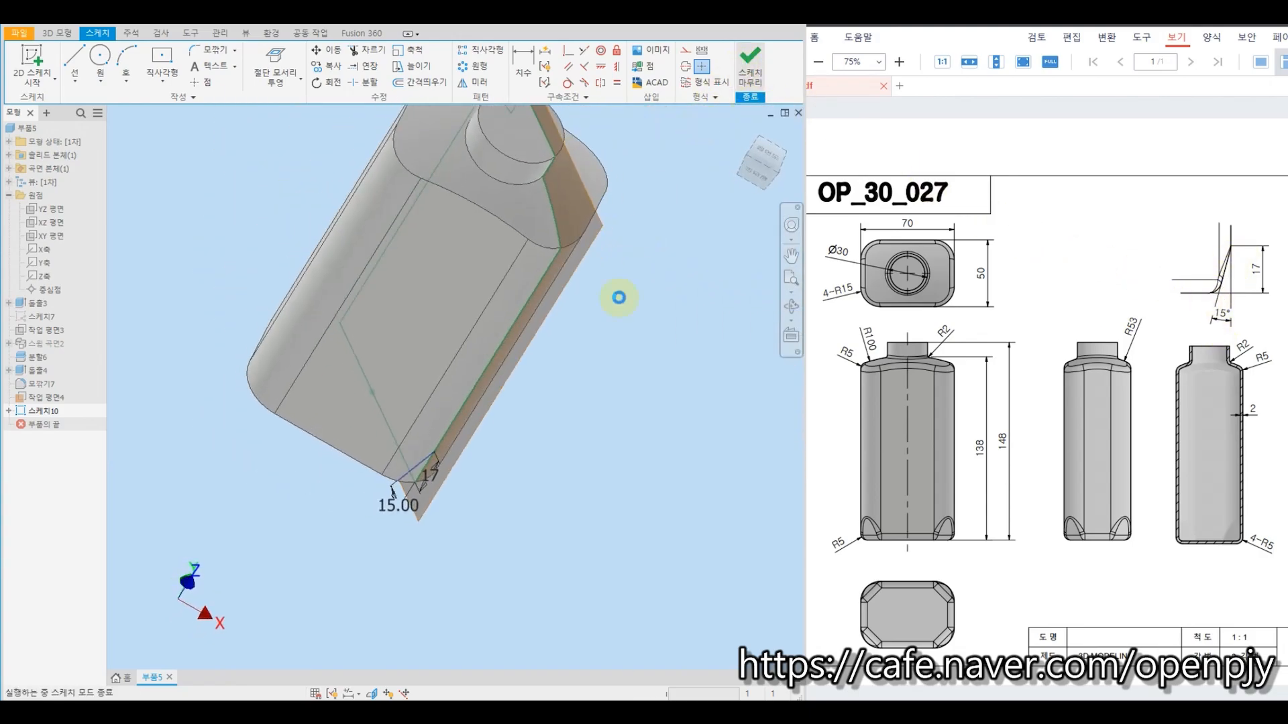
Step: Extrude the slanted sketch line as a surface symmetrically about its sketch plane, to a distance of about 30.25 mm
{"action": "left_click", "coordinate": [73, 62]}
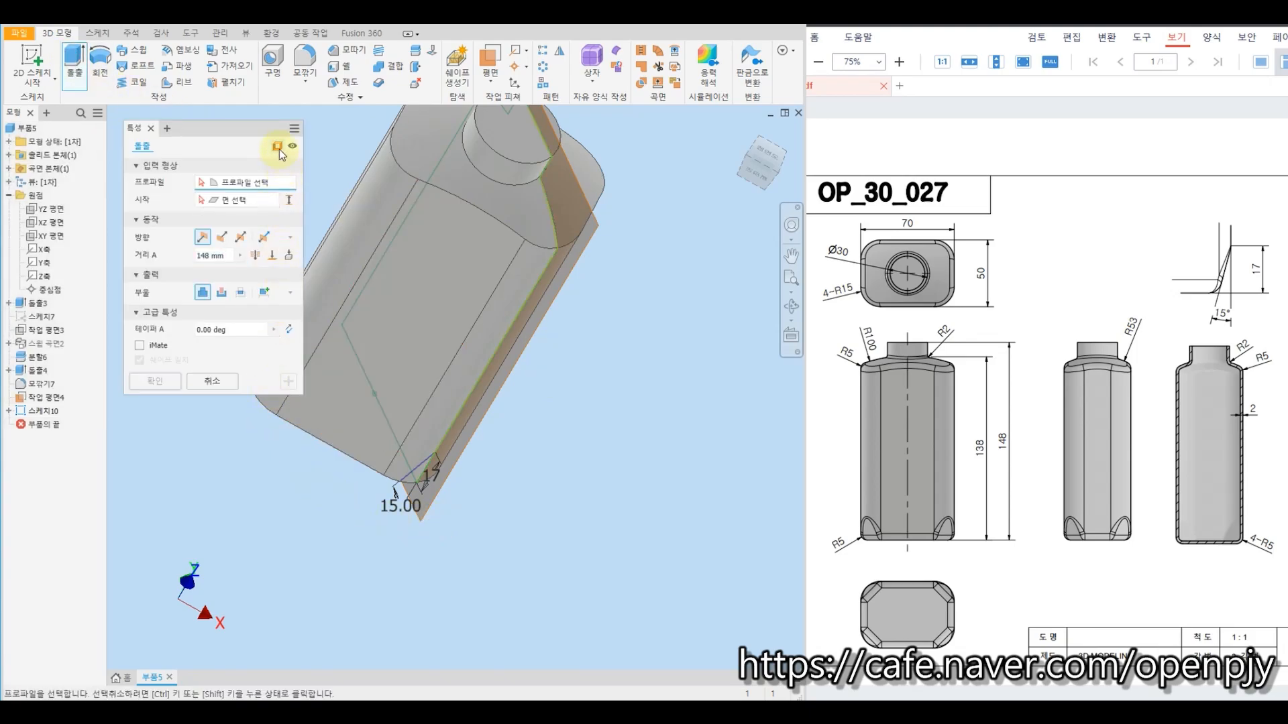
{"action": "left_click", "coordinate": [279, 147]}
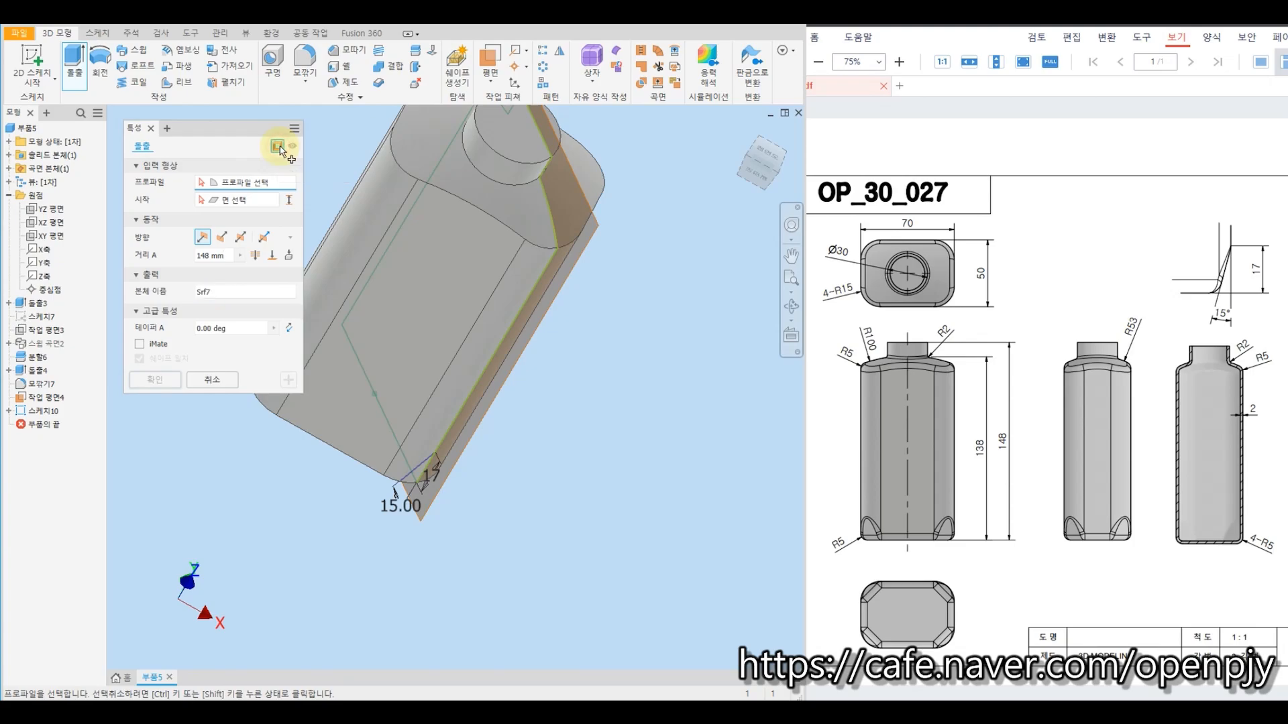
{"action": "left_click", "coordinate": [243, 238]}
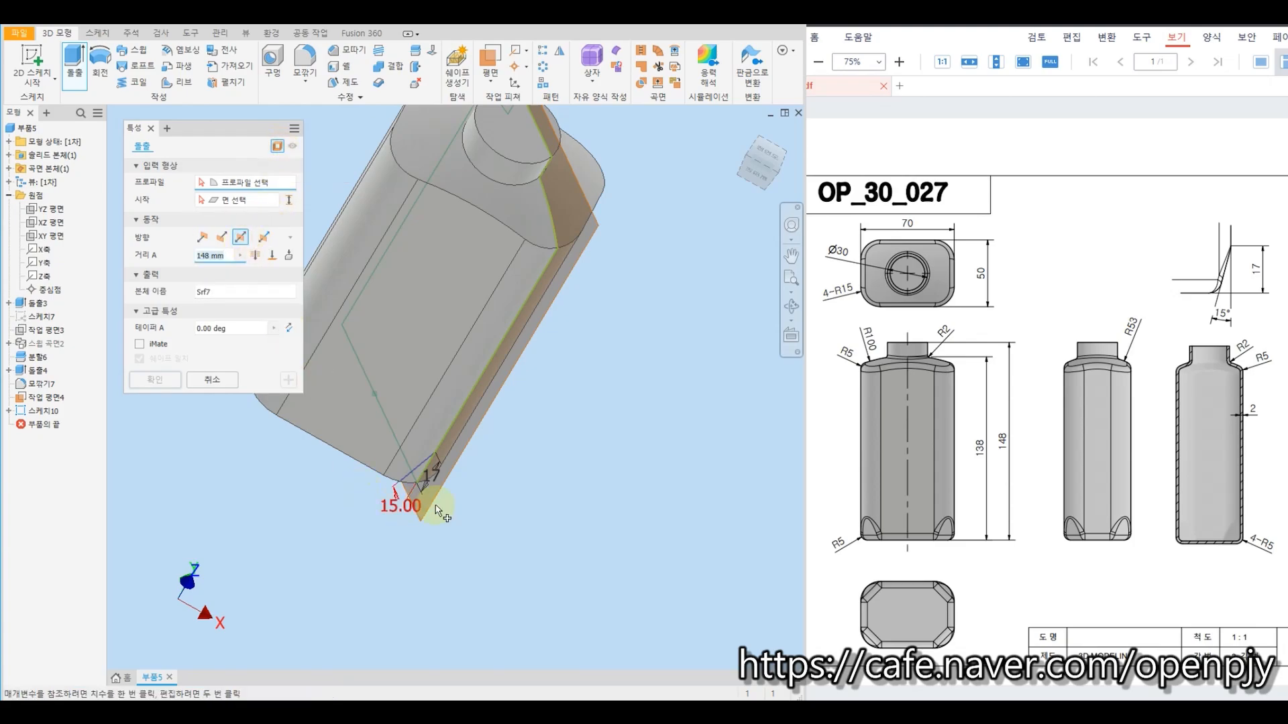
{"action": "scroll", "coordinate": [418, 464], "scroll_direction": "up", "scroll_amount": 5}
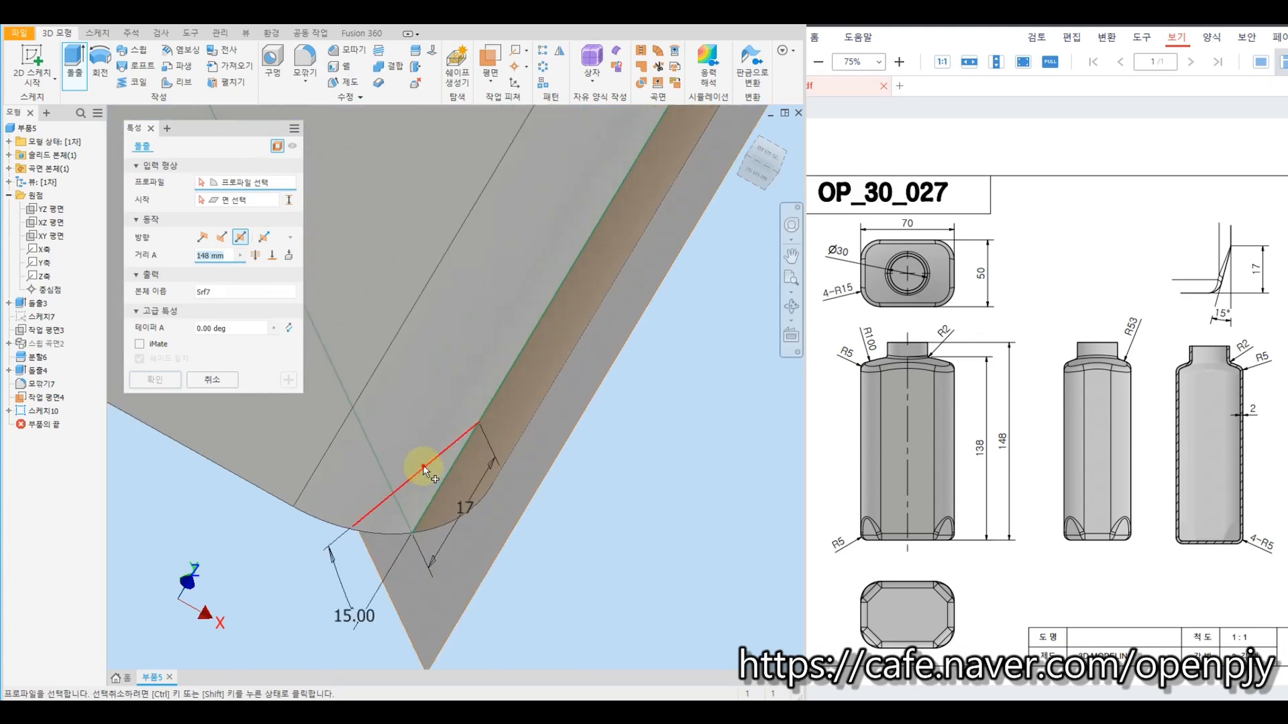
{"action": "left_click", "coordinate": [424, 469]}
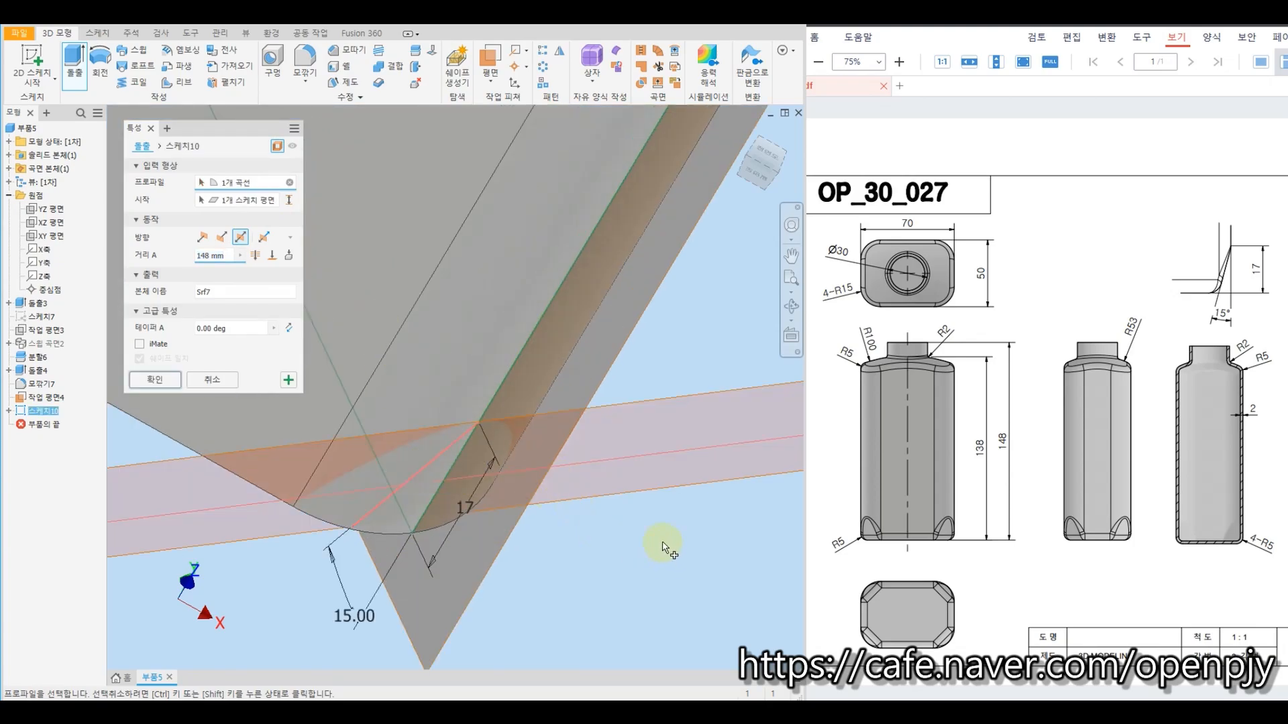
{"action": "scroll", "coordinate": [668, 560], "scroll_direction": "down", "scroll_amount": 3}
{"action": "middle_click_drag", "start_coordinate": [677, 573], "coordinate": [652, 561], "text": "shift"}
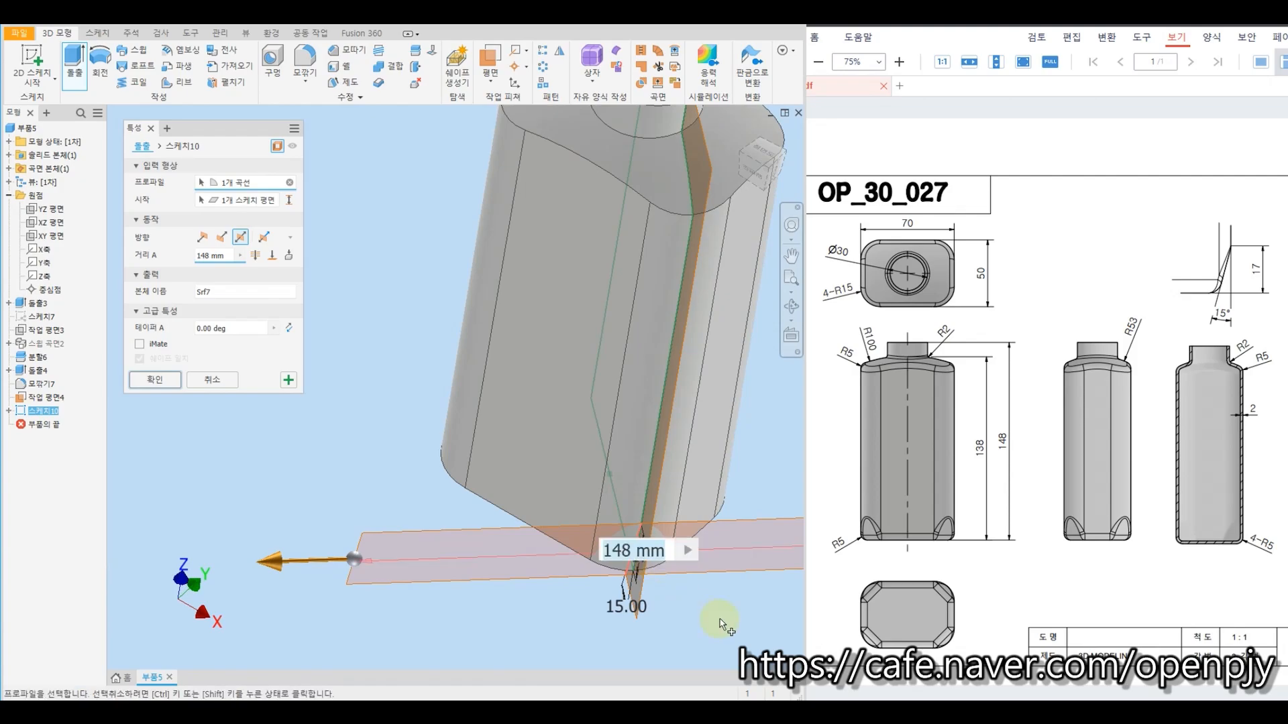
{"action": "middle_click_drag", "start_coordinate": [713, 616], "coordinate": [533, 555]}
{"action": "left_click_drag", "start_coordinate": [117, 508], "coordinate": [336, 506]}
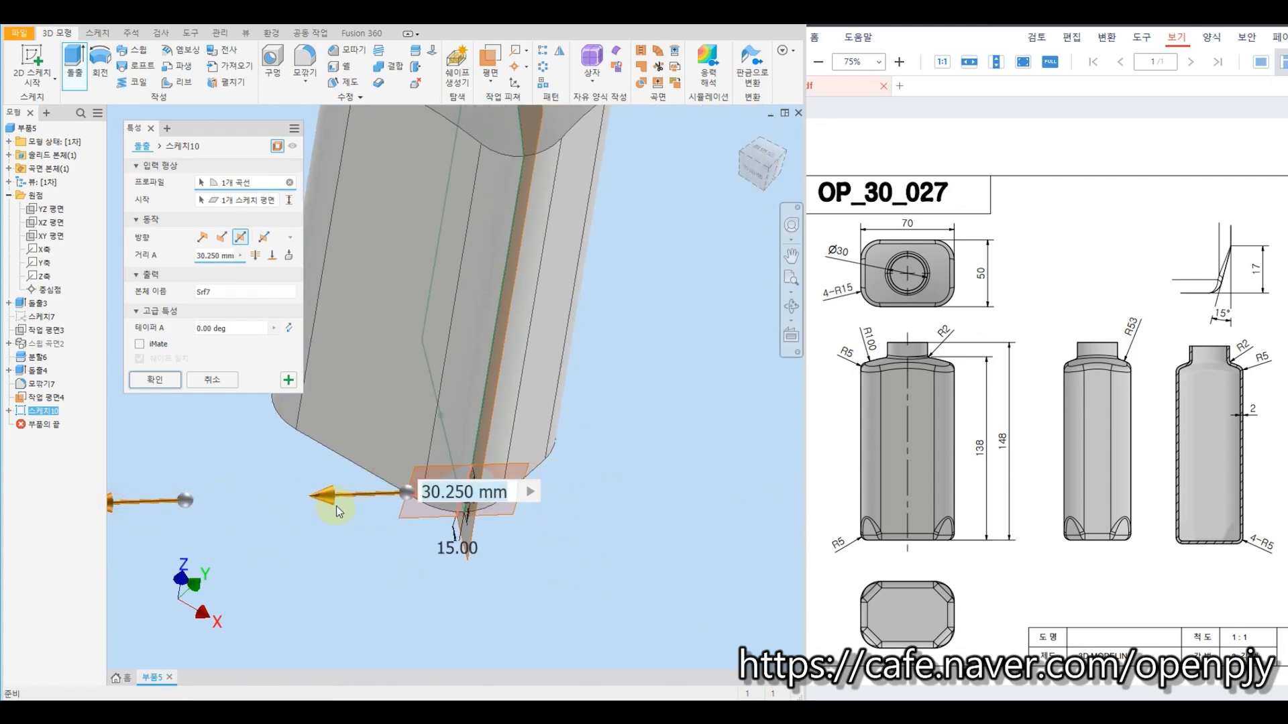
{"action": "left_click", "coordinate": [161, 377]}
Step: Hide the diagonal work plane that carried the corner-cut sketch
{"action": "right_click", "coordinate": [517, 560]}
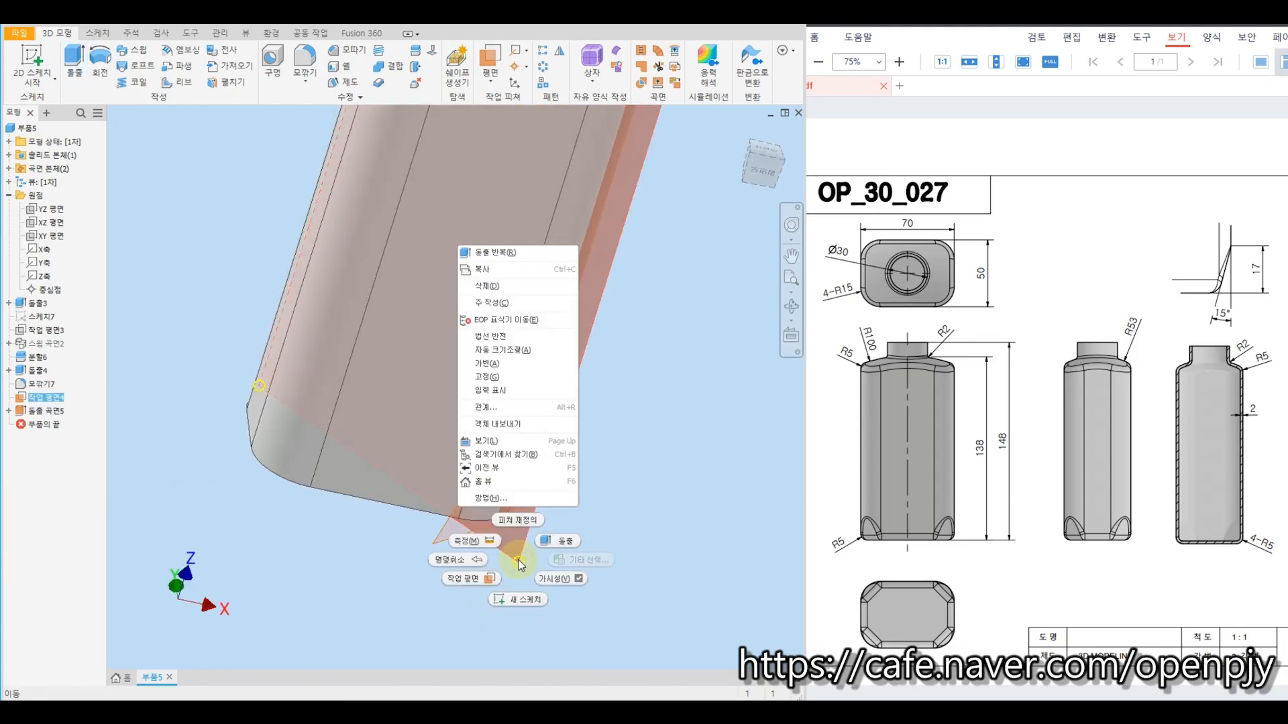
{"action": "left_click", "coordinate": [562, 581]}
{"action": "middle_click_drag", "start_coordinate": [620, 537], "coordinate": [591, 542], "text": "shift"}
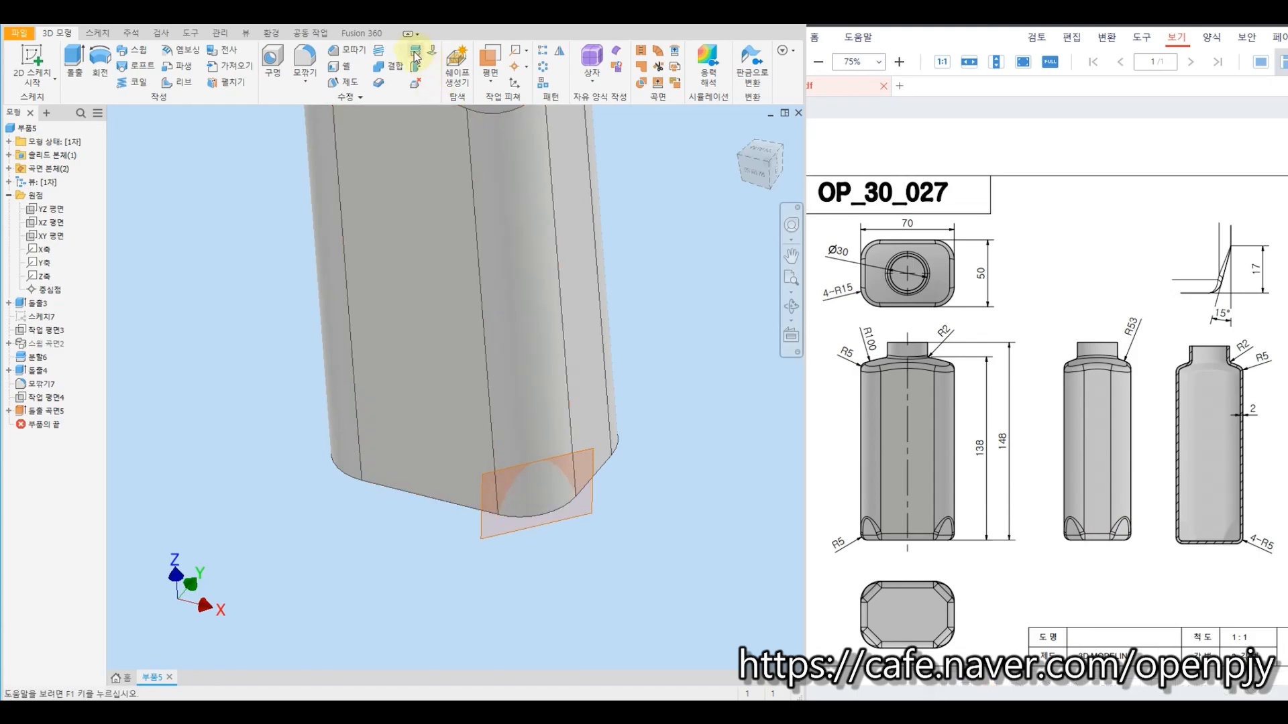
{"action": "middle_click_drag", "start_coordinate": [676, 464], "coordinate": [572, 498]}
Step: Mirror the slanted extruded surface across the XZ plane to the adjacent bottom corner
{"action": "key", "text": "F5"}
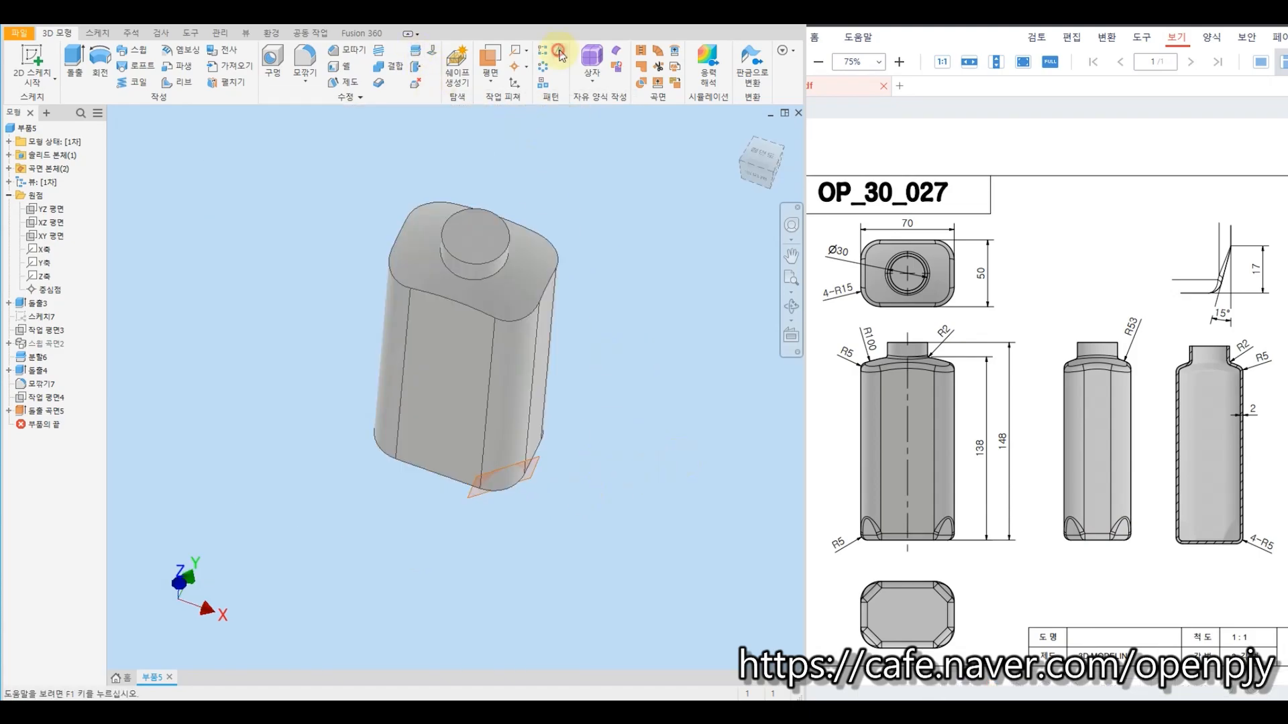
{"action": "left_click", "coordinate": [560, 51]}
{"action": "left_click", "coordinate": [48, 412]}
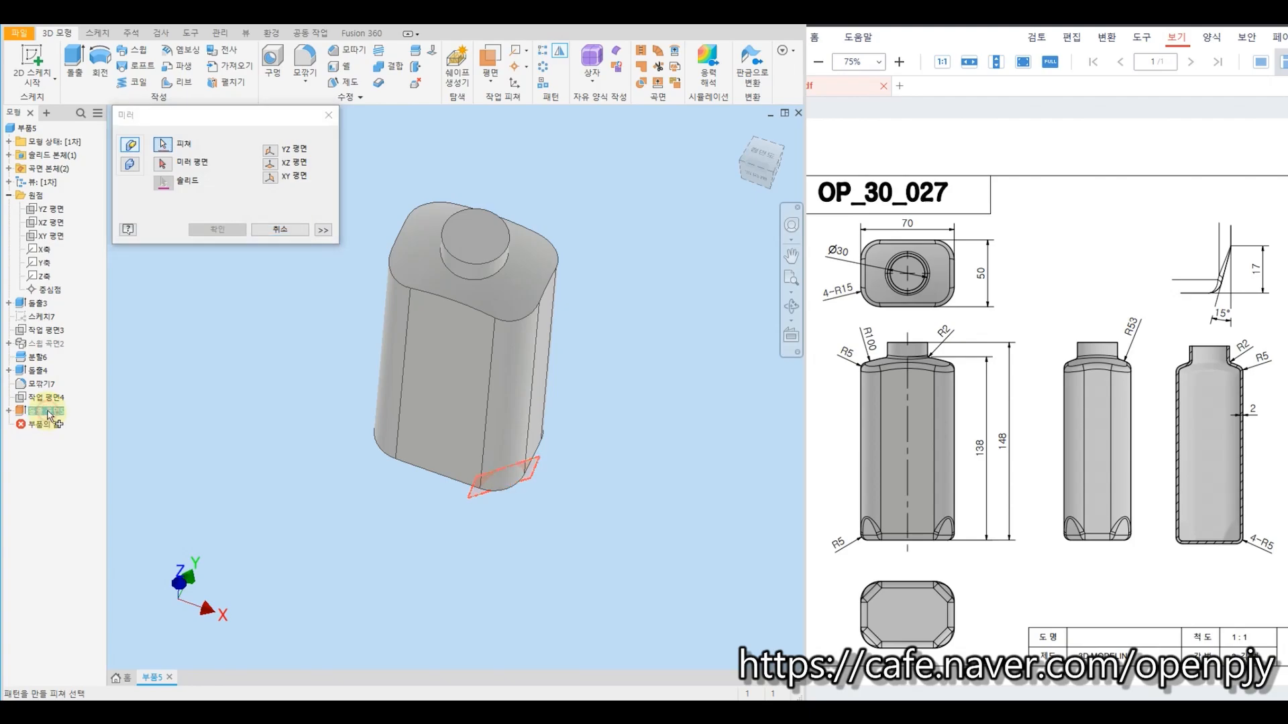
{"action": "left_click", "coordinate": [164, 168]}
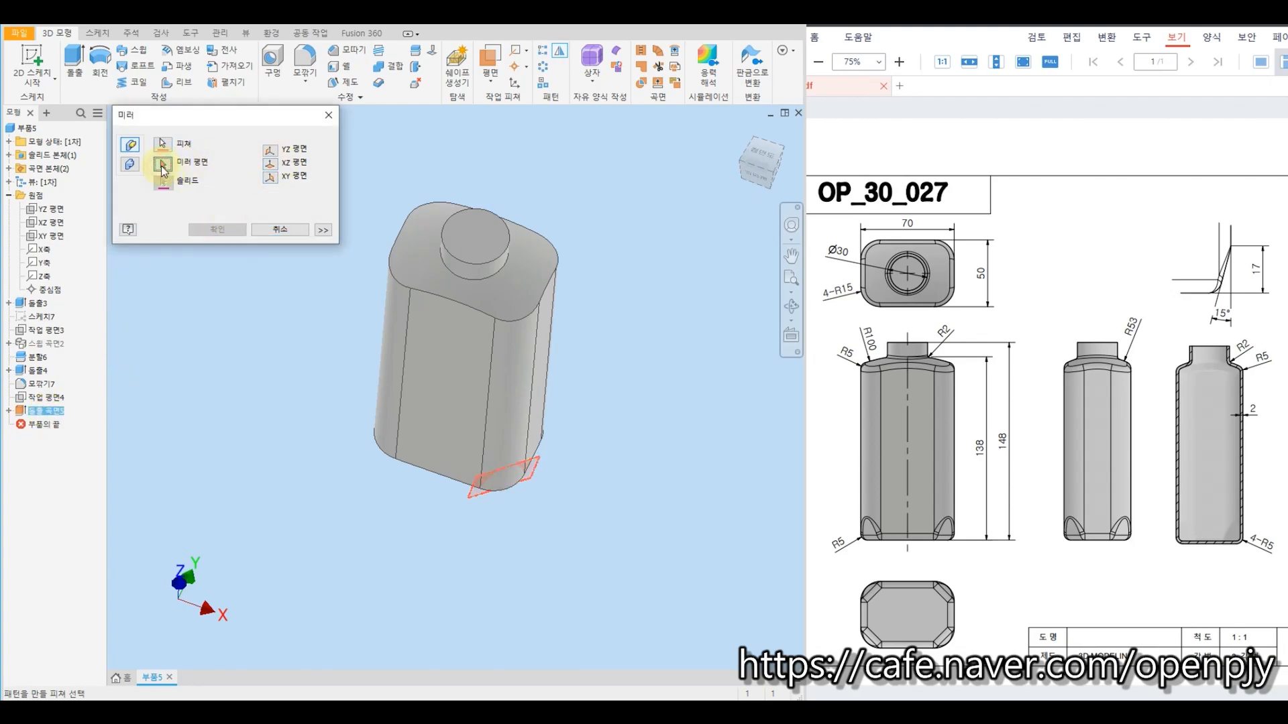
{"action": "left_click", "coordinate": [271, 164]}
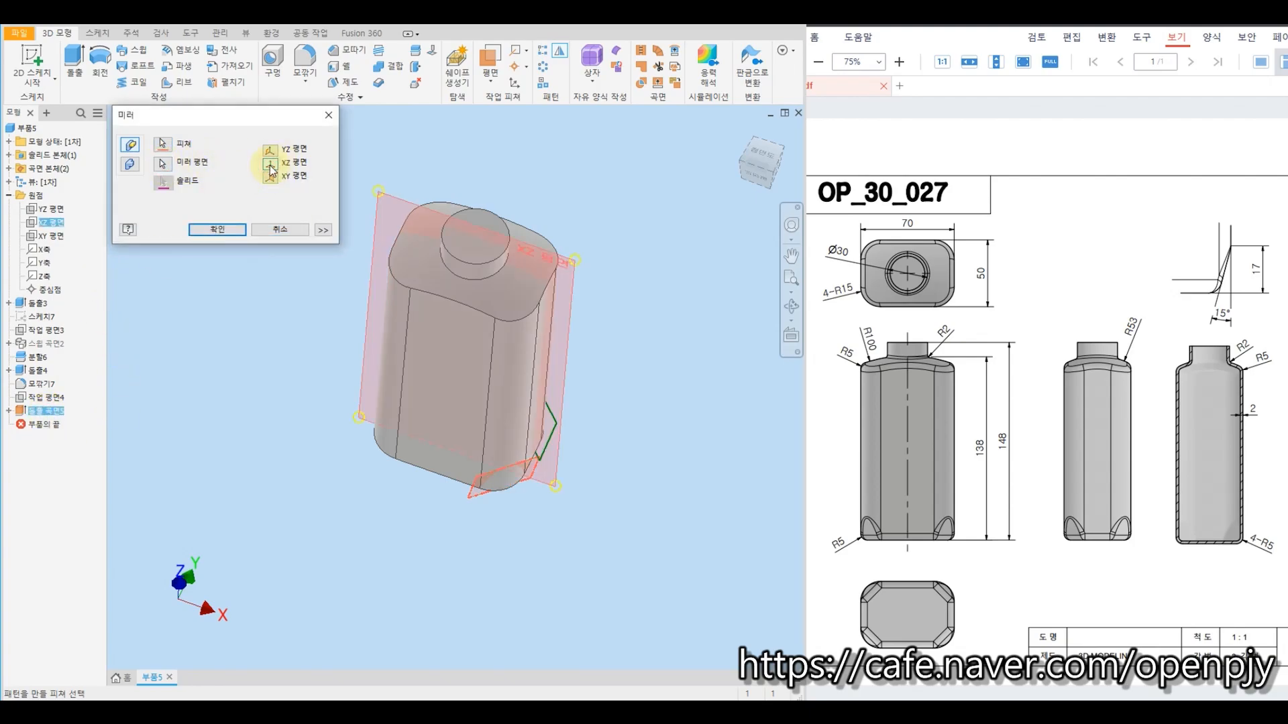
{"action": "left_click", "coordinate": [223, 231]}
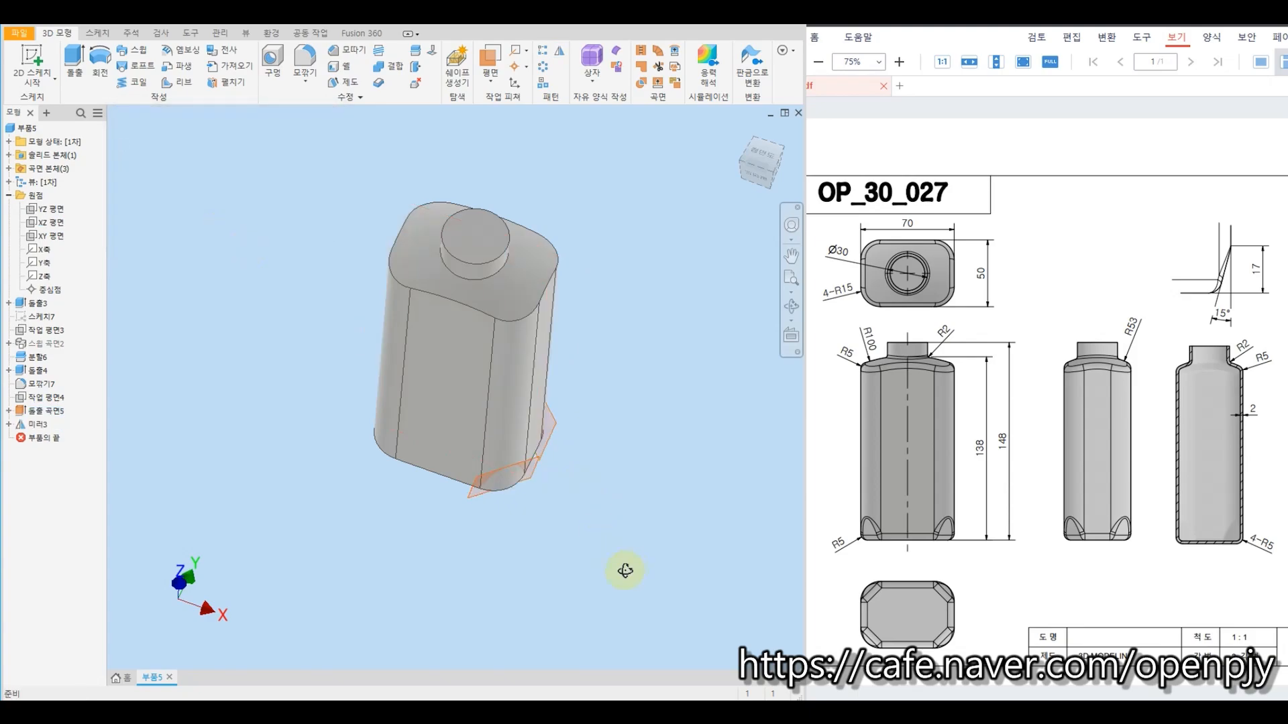
Step: Mirror the extruded surface and its first mirrored copy across the YZ plane to the other two bottom corners
{"action": "middle_click_drag", "start_coordinate": [624, 570], "coordinate": [601, 543], "text": "shift"}
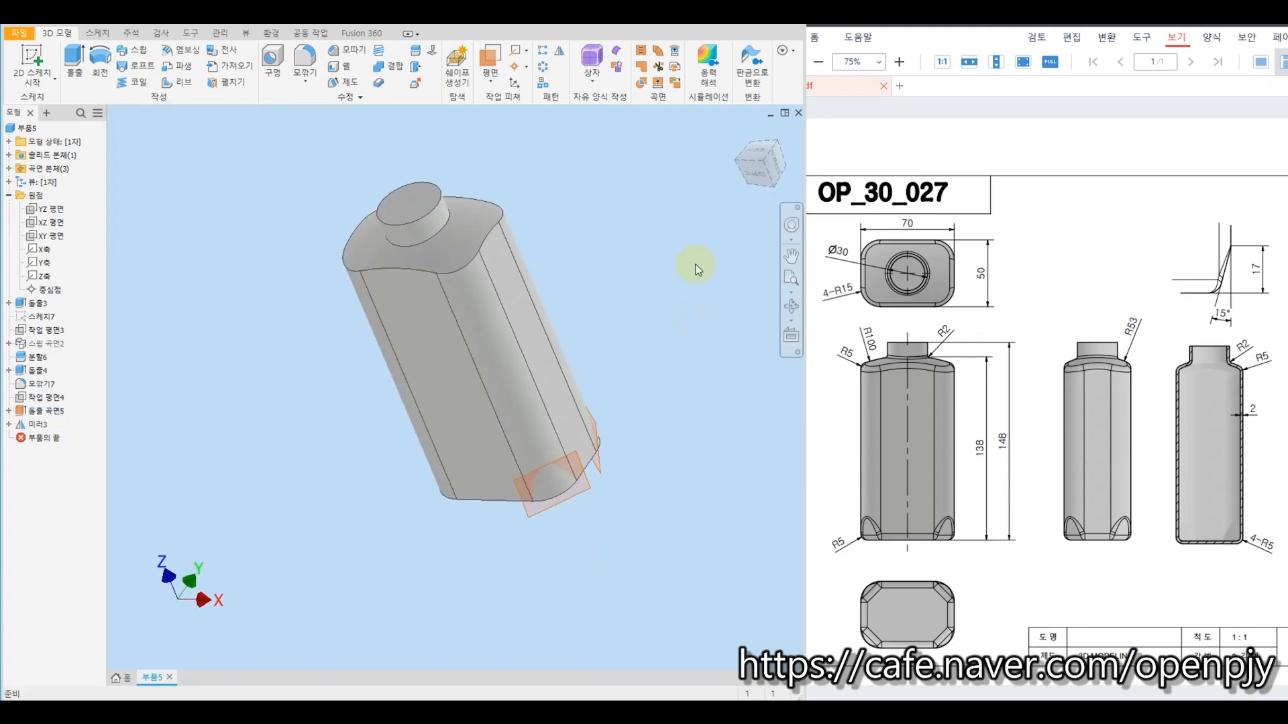
{"action": "left_click", "coordinate": [559, 50]}
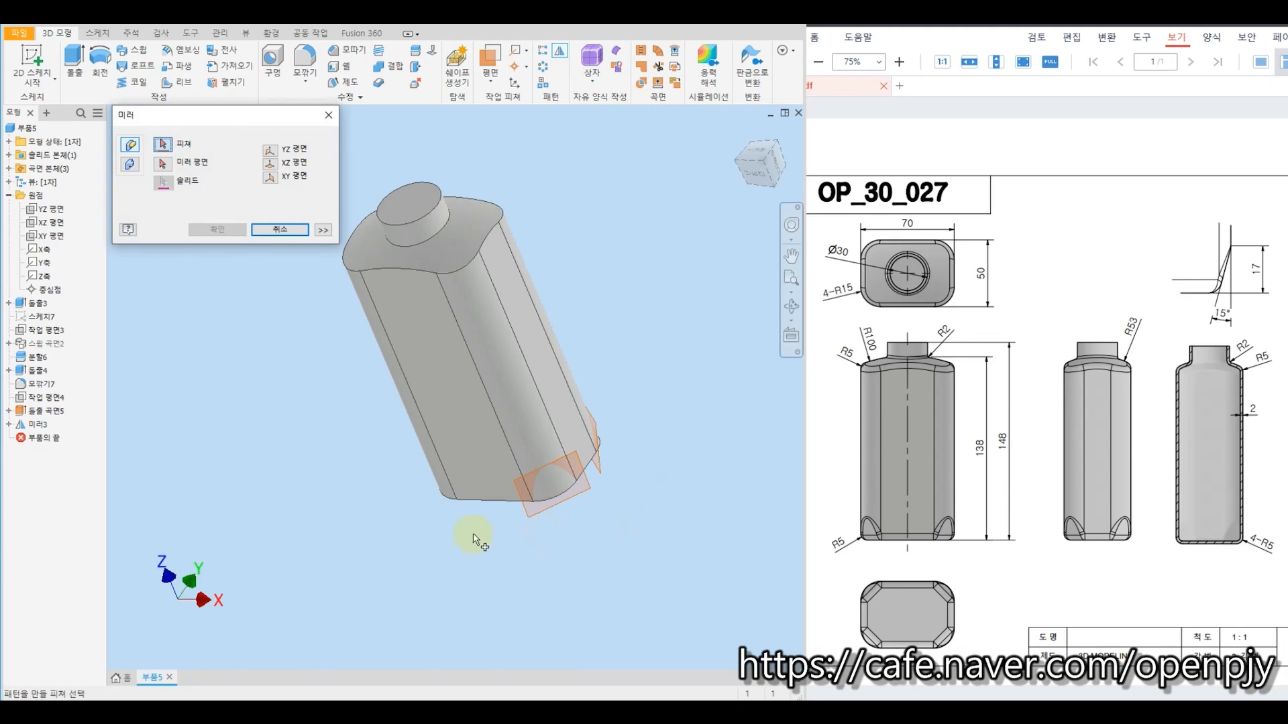
{"action": "left_click", "coordinate": [54, 412]}
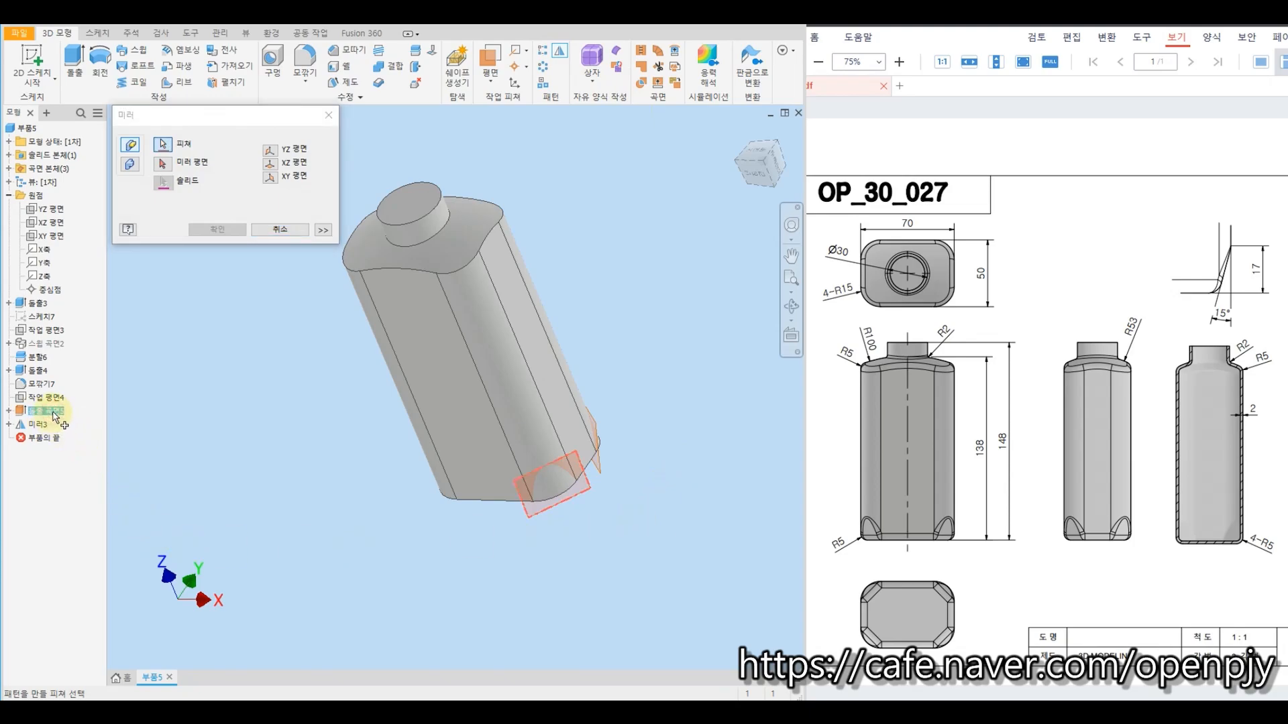
{"action": "left_click", "coordinate": [38, 427]}
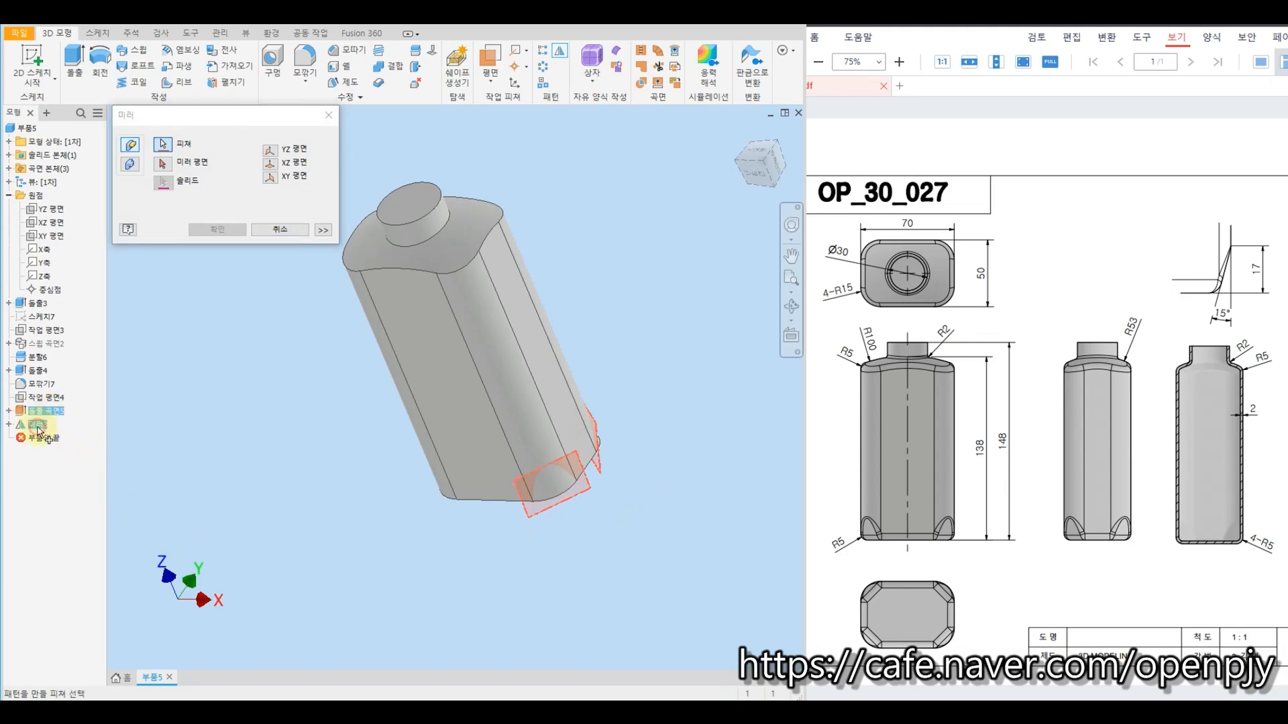
{"action": "left_click", "coordinate": [163, 164]}
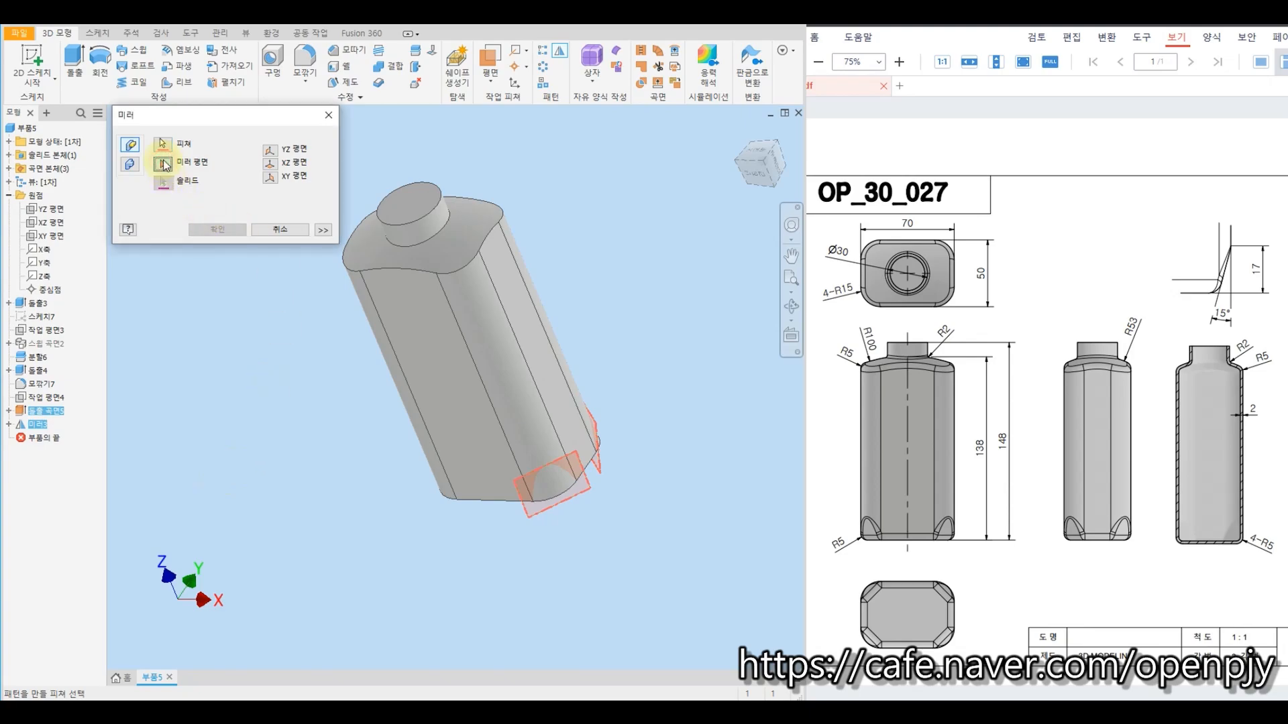
{"action": "left_click", "coordinate": [270, 150]}
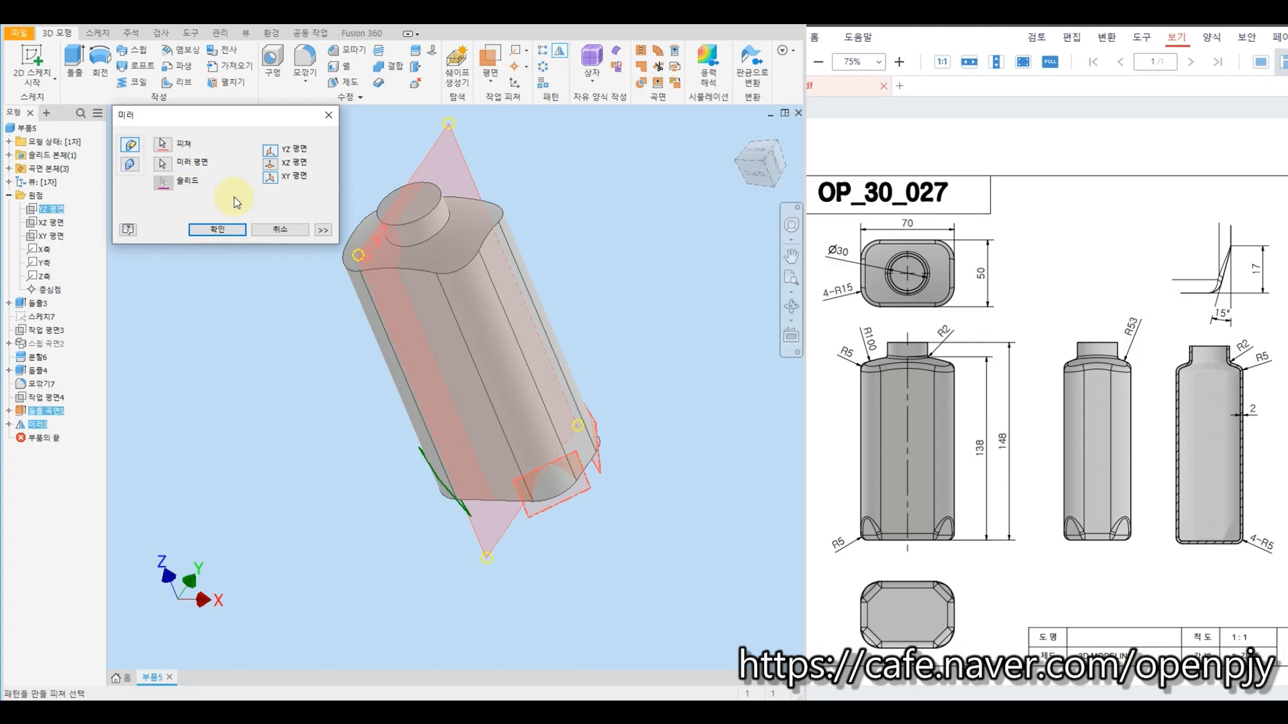
{"action": "left_click", "coordinate": [217, 229]}
Step: Split the bottle solid with one slanted corner surface, removing the material outside it at that bottom corner
{"action": "mouse_move", "coordinate": [239, 362]}
{"action": "middle_mouse_down", "text": "shift"}
{"action": "mouse_move", "coordinate": [262, 383]}
{"action": "mouse_move", "coordinate": [262, 445]}
{"action": "mouse_move", "coordinate": [252, 414]}
{"action": "mouse_move", "coordinate": [221, 403]}
{"action": "mouse_move", "coordinate": [253, 376]}
{"action": "middle_mouse_up", "text": "shift"}
{"action": "left_click", "coordinate": [416, 53]}
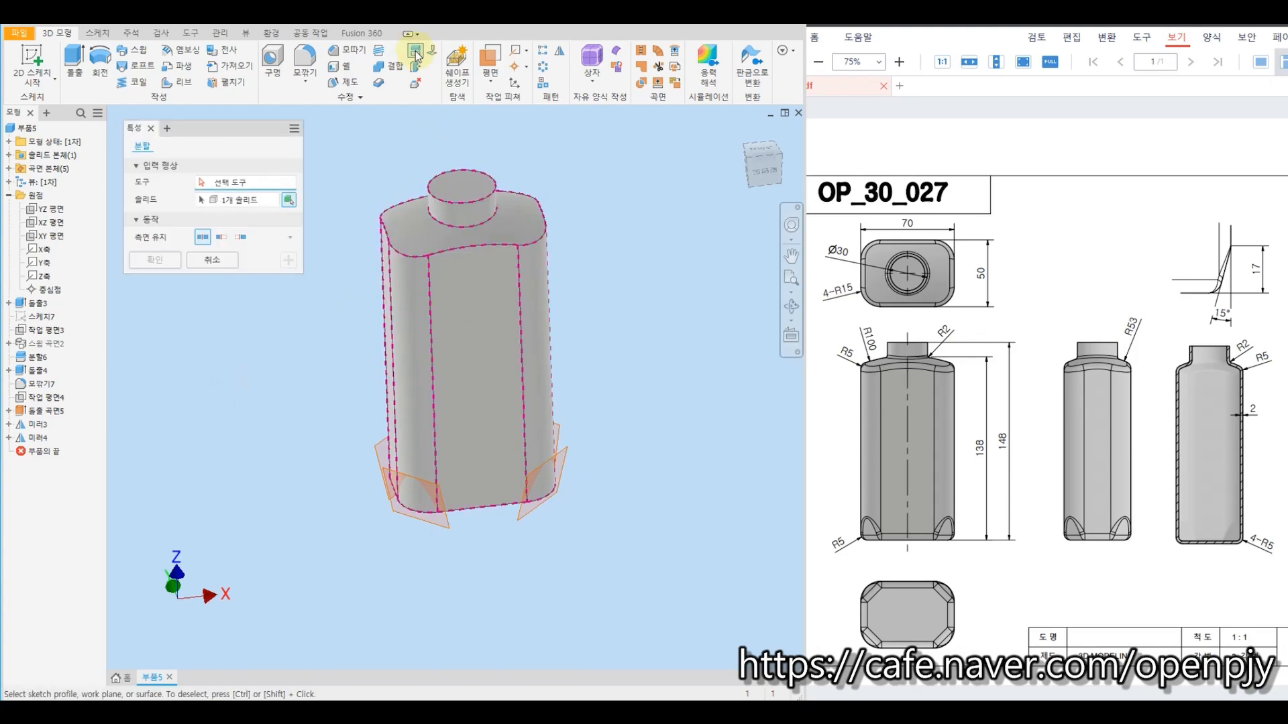
{"action": "left_click", "coordinate": [221, 237]}
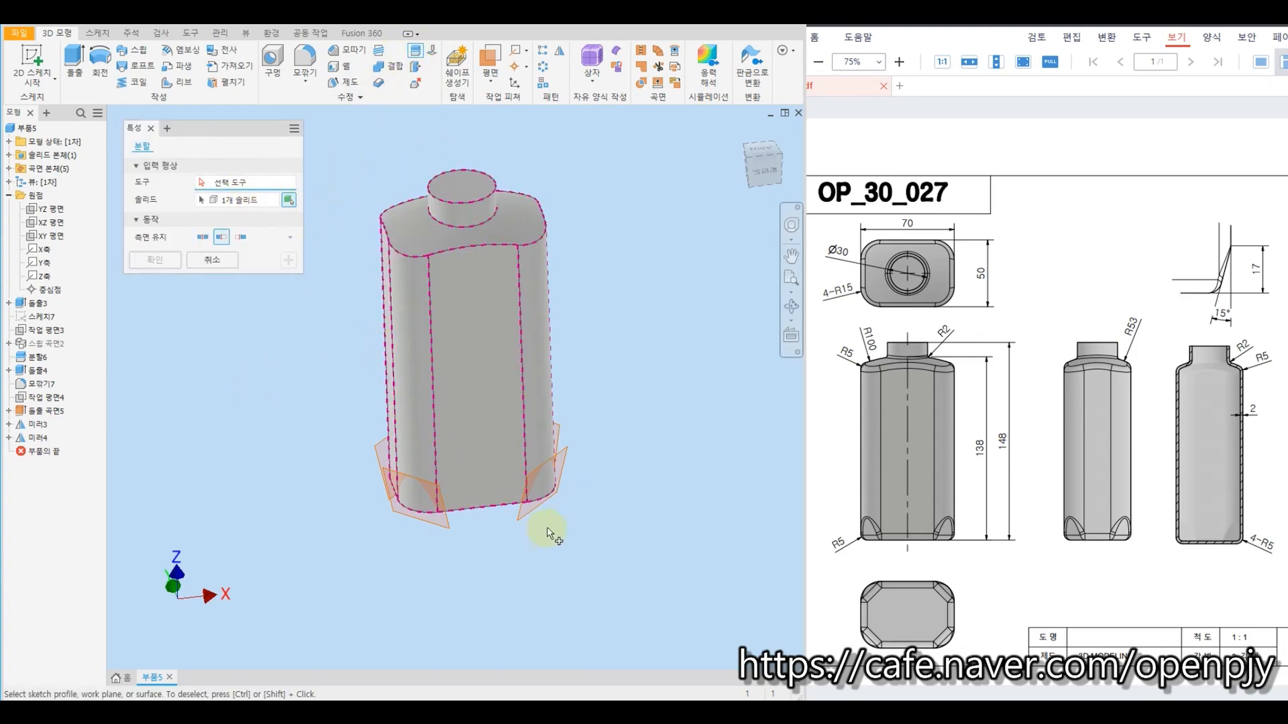
{"action": "left_click", "coordinate": [554, 504]}
{"action": "left_click", "coordinate": [554, 504]}
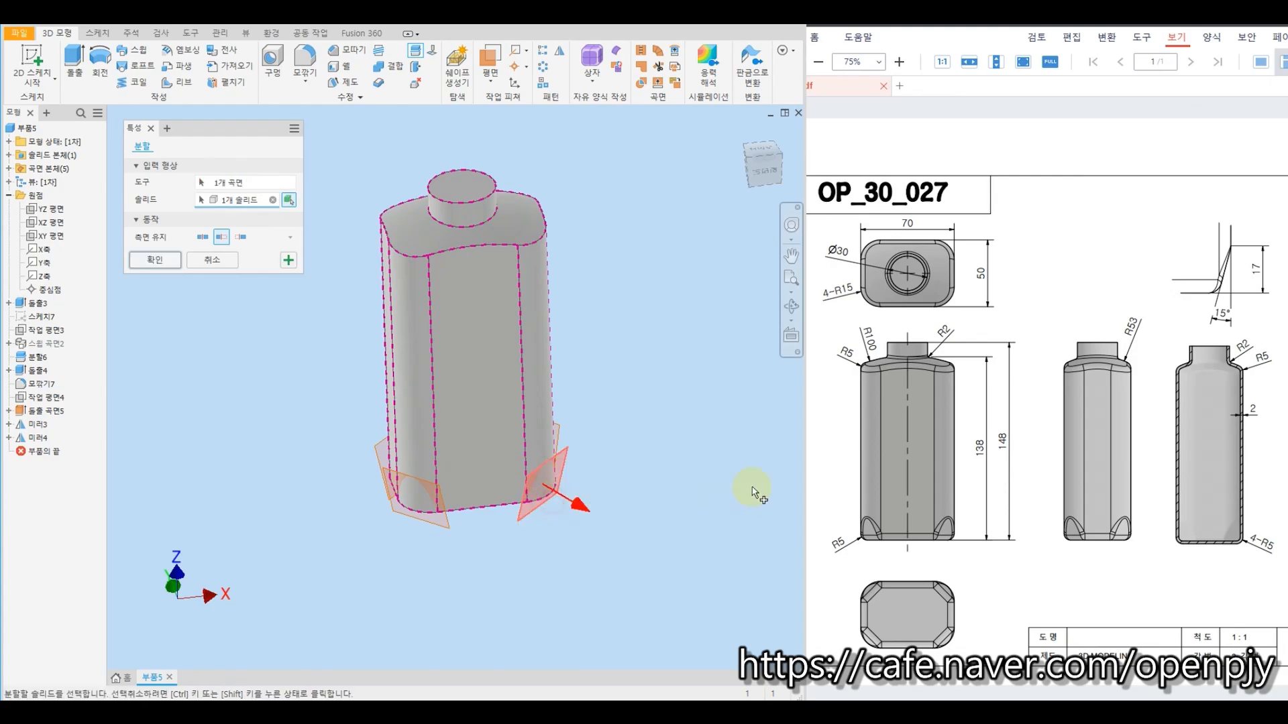
{"action": "scroll", "coordinate": [586, 531], "scroll_direction": "down", "scroll_amount": 3}
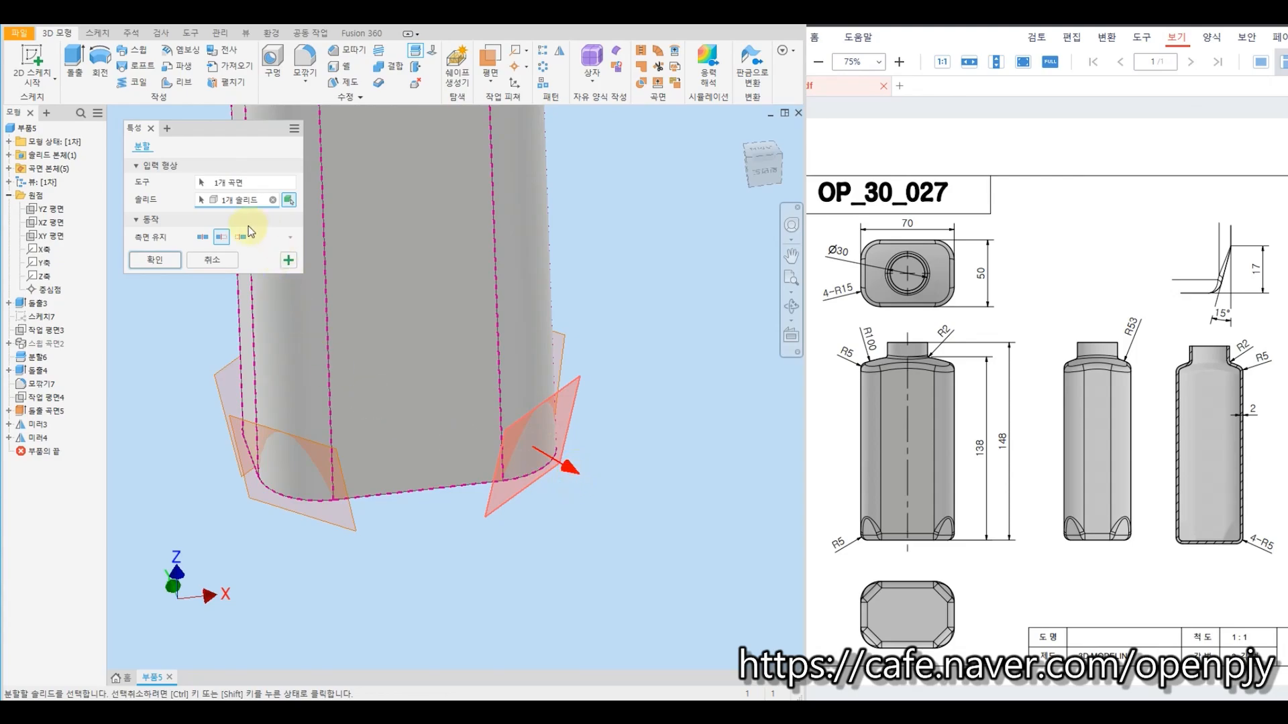
{"action": "left_click", "coordinate": [288, 261]}
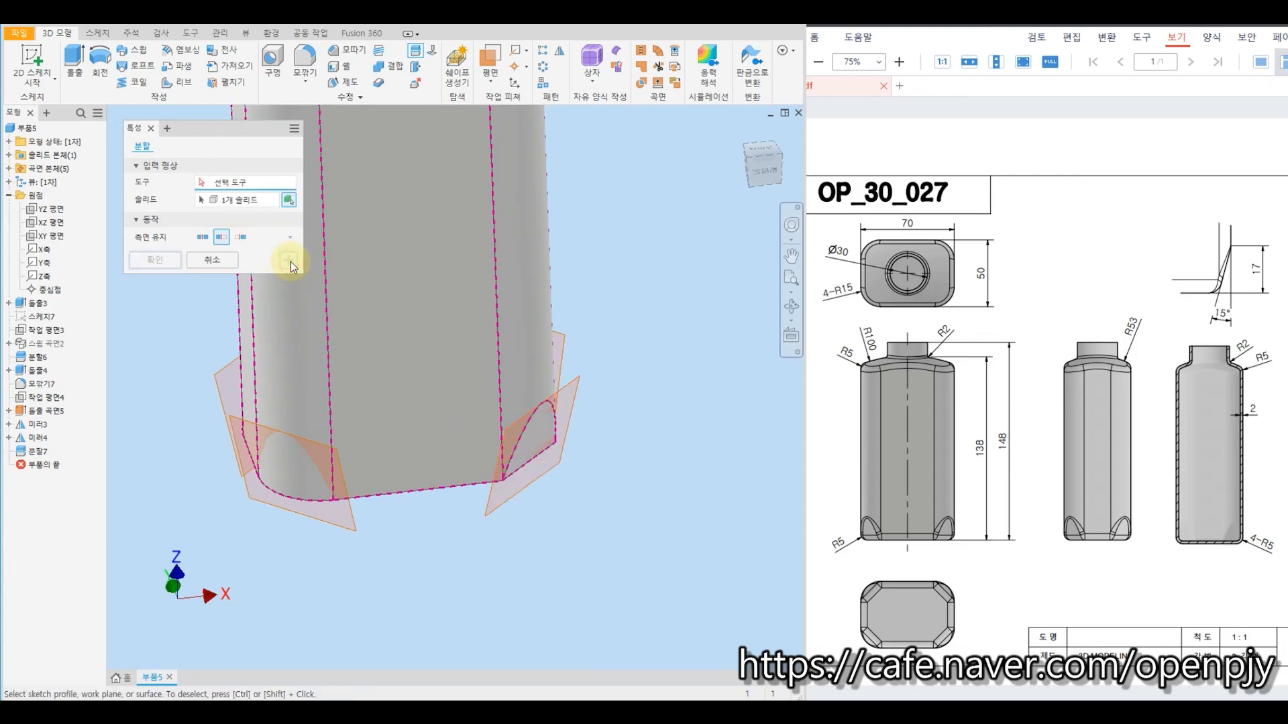
Step: Split the solid with each of the remaining three slanted surfaces, removing the outer material at those bottom corners
{"action": "left_click", "coordinate": [354, 519]}
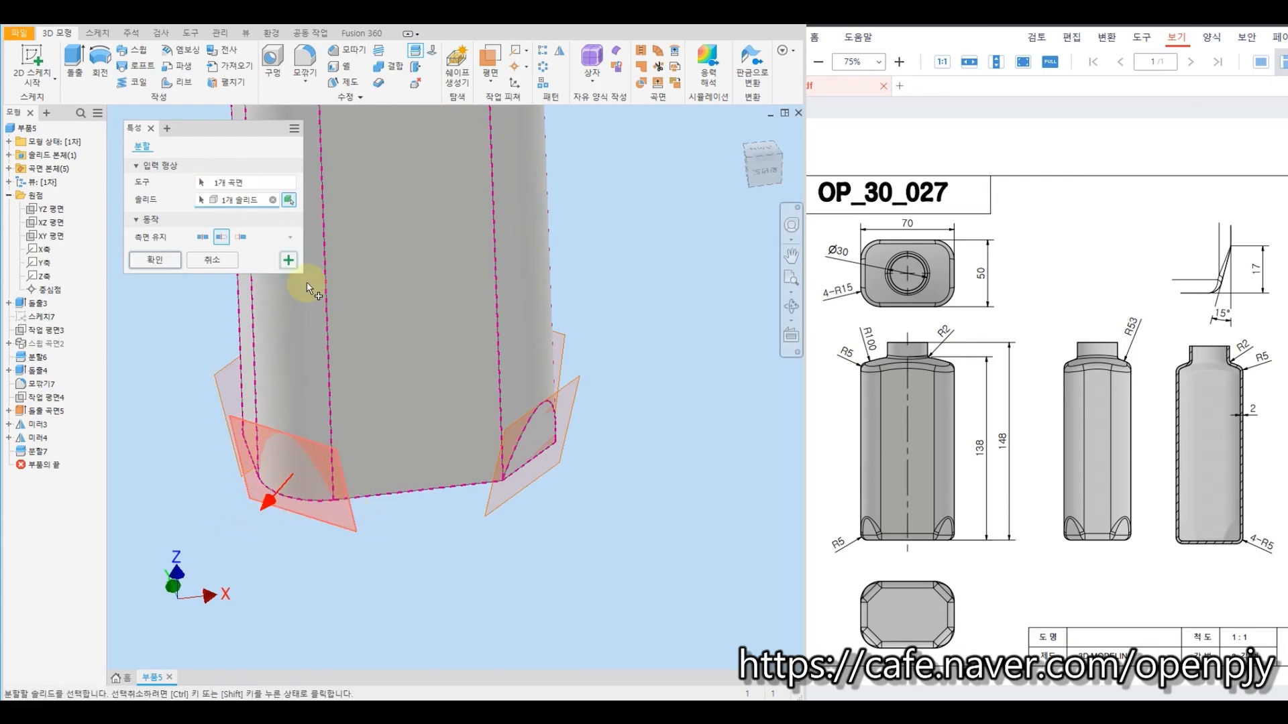
{"action": "left_click", "coordinate": [288, 261]}
{"action": "middle_click_drag", "start_coordinate": [669, 541], "coordinate": [461, 540], "text": "shift"}
{"action": "left_click", "coordinate": [461, 540]}
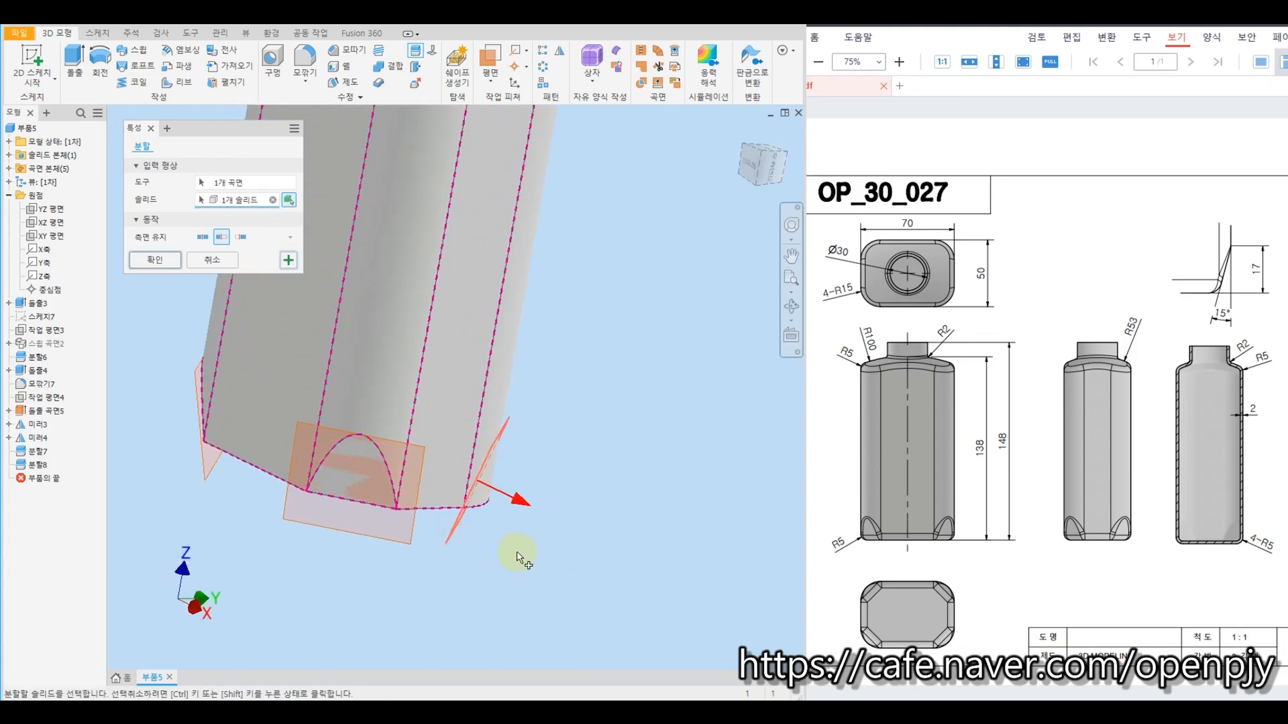
{"action": "left_click", "coordinate": [288, 260]}
{"action": "middle_click_drag", "start_coordinate": [601, 512], "coordinate": [406, 533], "text": "shift"}
{"action": "left_click", "coordinate": [411, 540]}
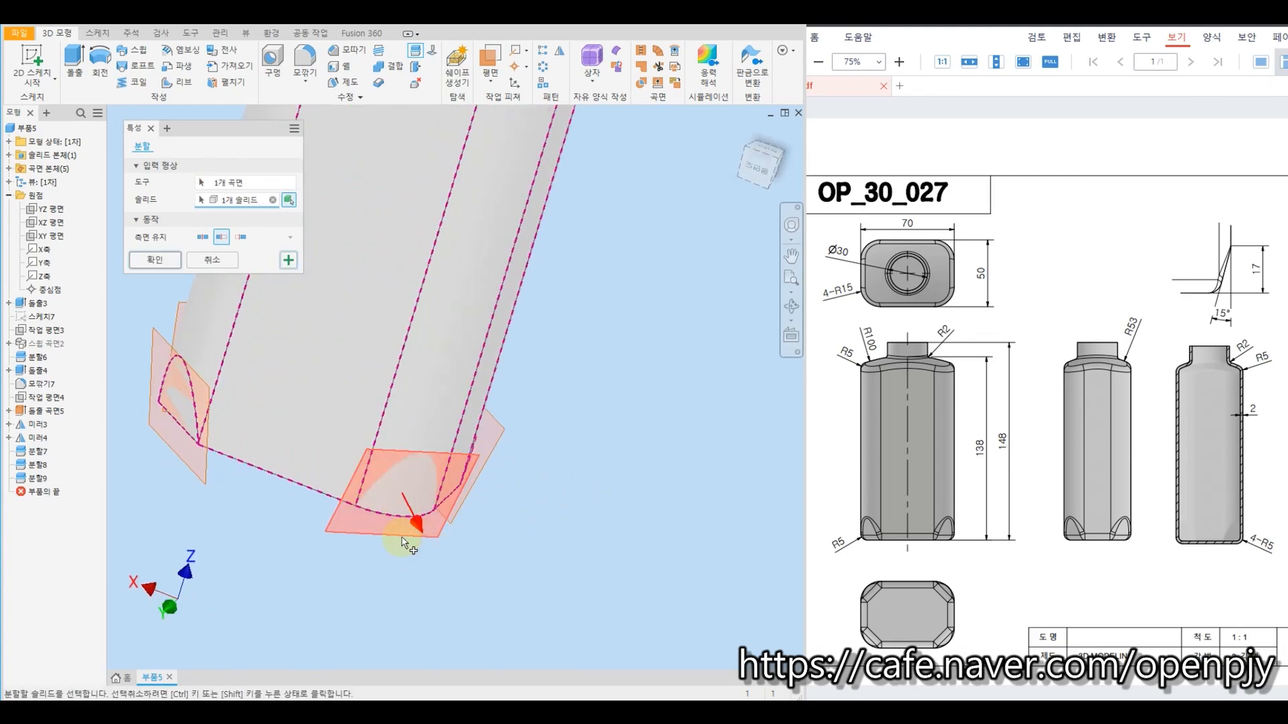
{"action": "left_click", "coordinate": [291, 261]}
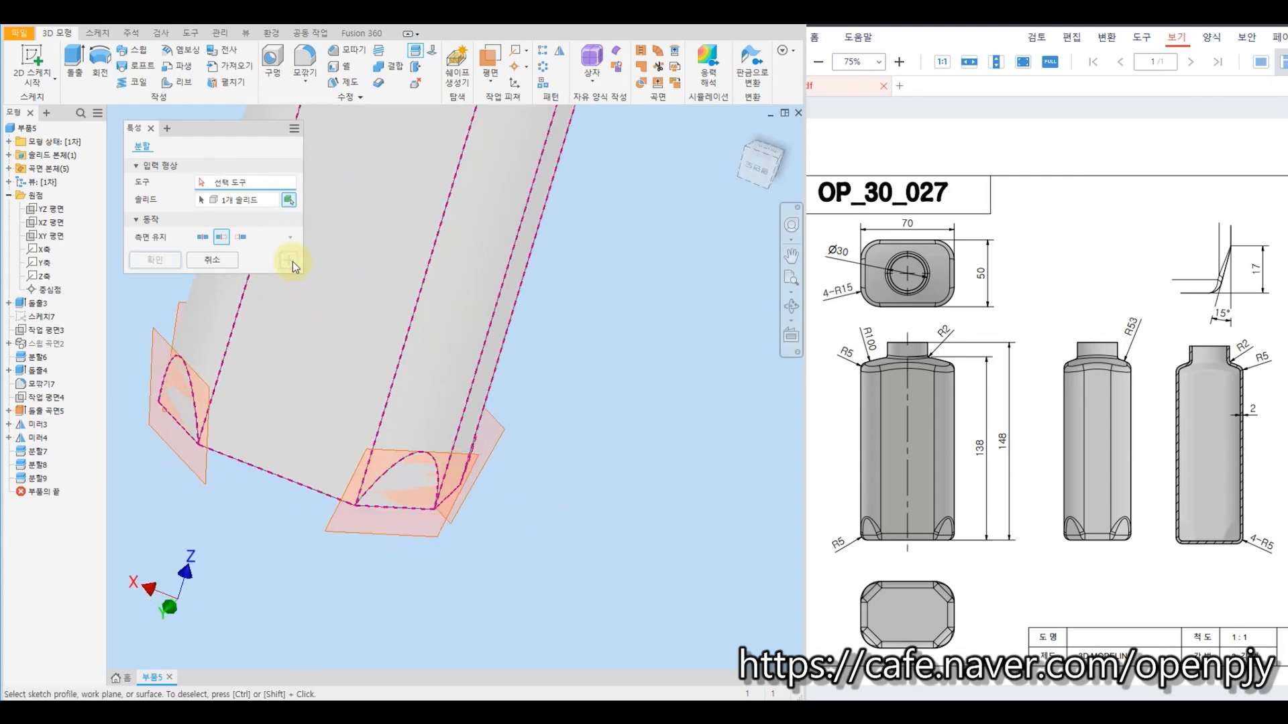
{"action": "left_click", "coordinate": [211, 259]}
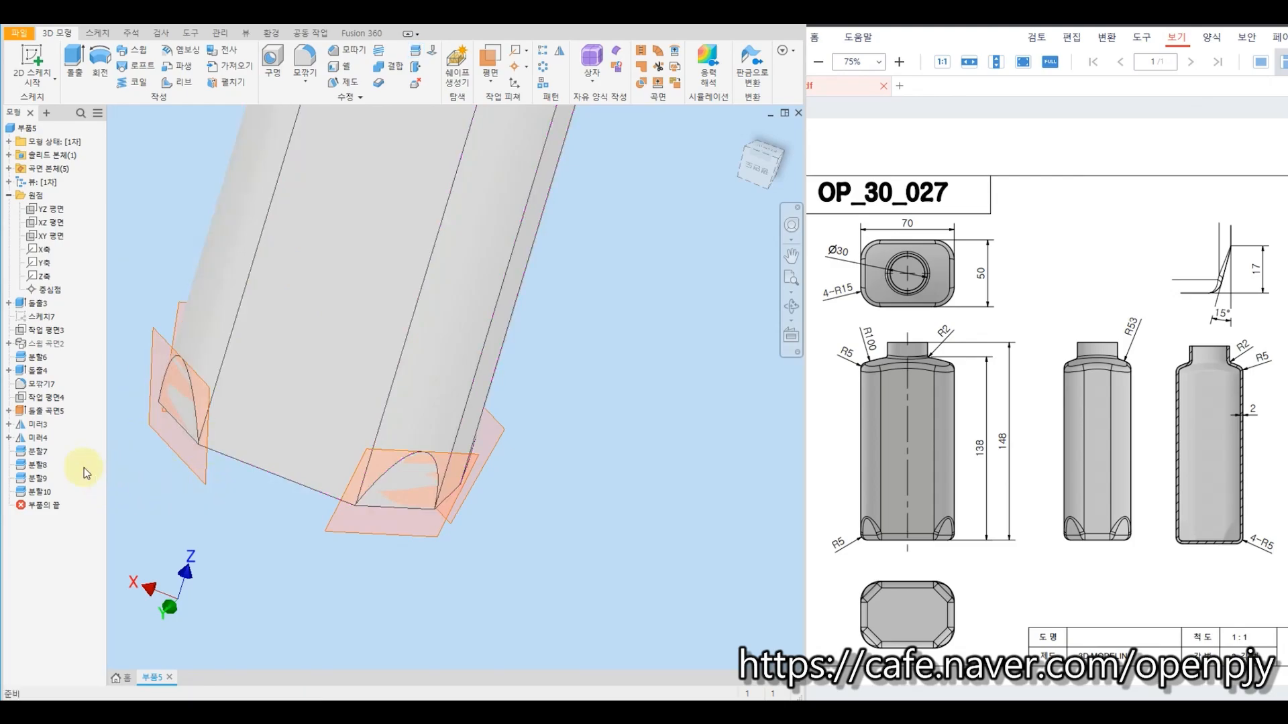
Step: Hide the extruded cutting surface and both sets of its mirrored copies
{"action": "right_click", "coordinate": [41, 412]}
{"action": "left_click", "coordinate": [75, 524]}
{"action": "right_click", "coordinate": [37, 424]}
{"action": "left_click", "coordinate": [95, 568]}
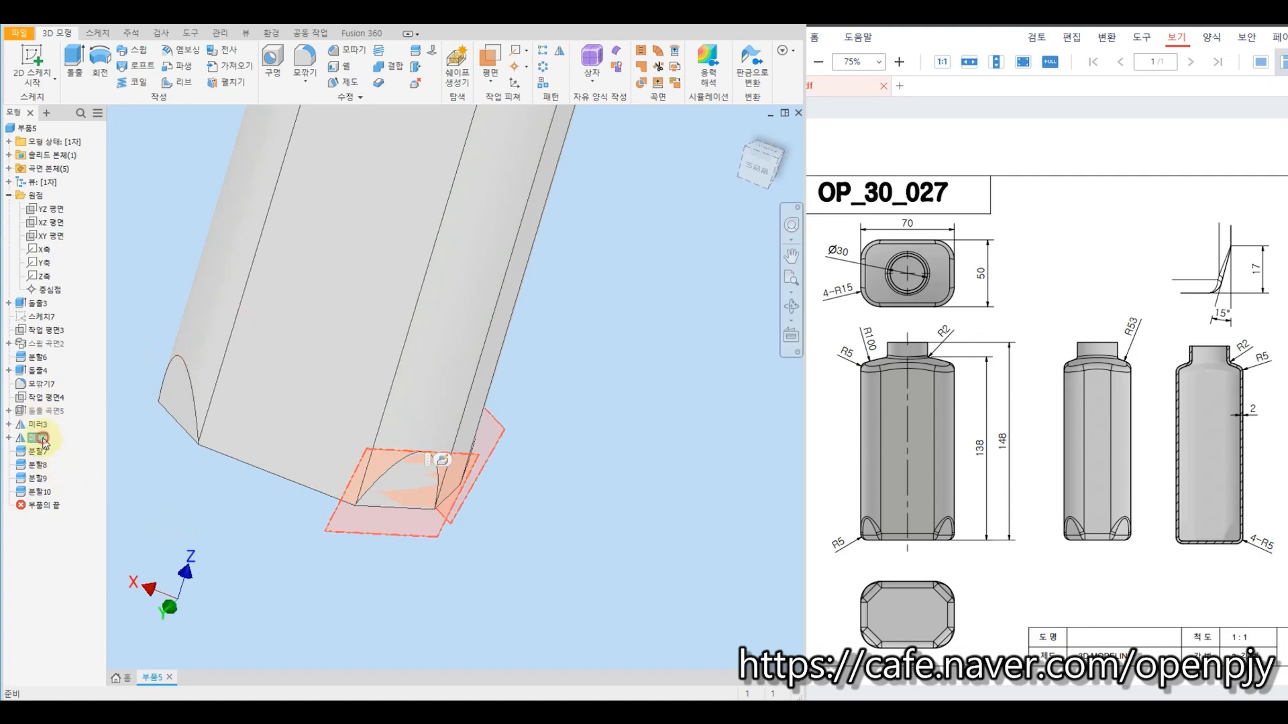
{"action": "right_click", "coordinate": [41, 437]}
{"action": "left_click", "coordinate": [117, 566]}
Step: Fillet the arched edges of all four bottom-corner cuts with a 5 mm radius
{"action": "left_click", "coordinate": [741, 132]}
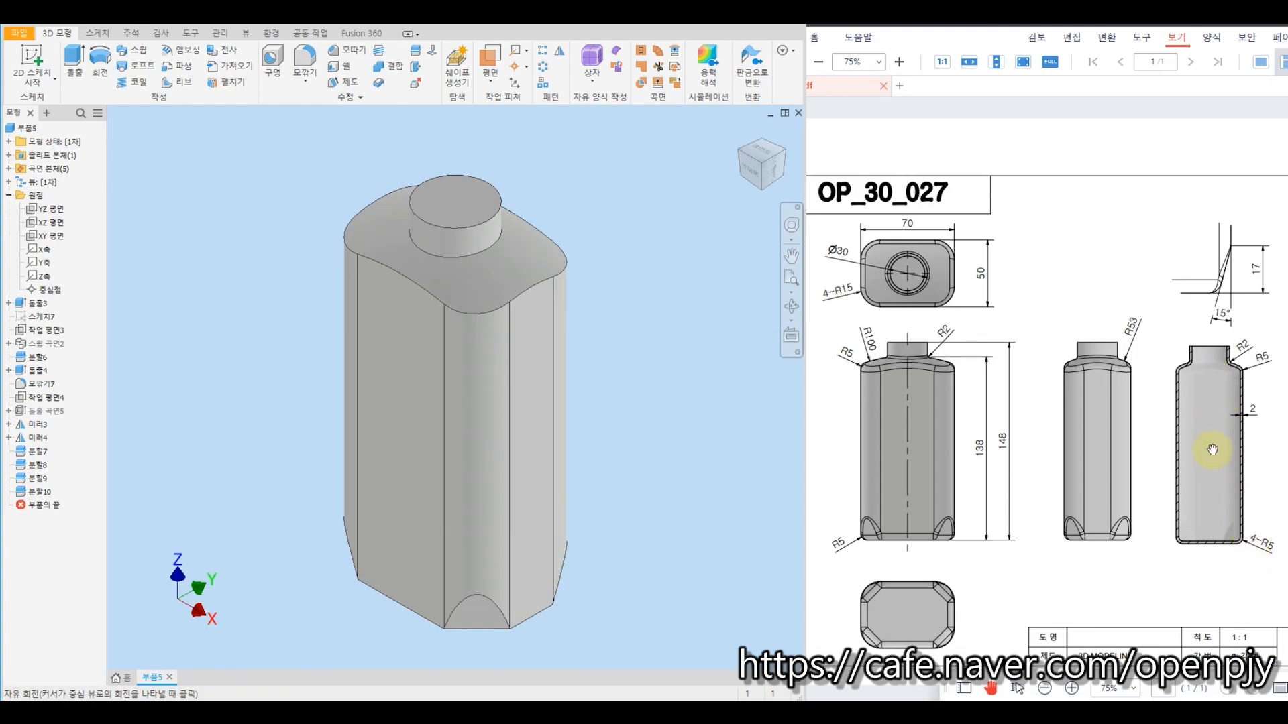
{"action": "left_click", "coordinate": [305, 62]}
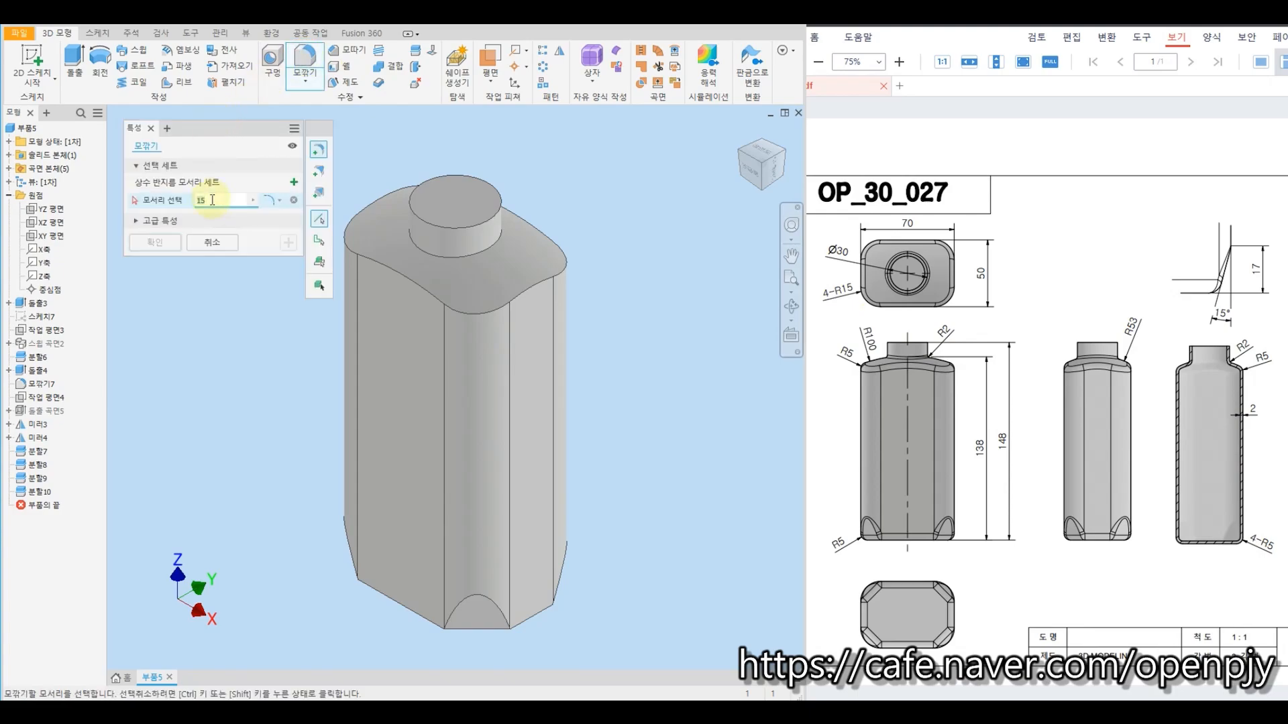
{"action": "type", "text": "5"}
{"action": "left_click", "coordinate": [473, 594]}
{"action": "middle_click_drag", "start_coordinate": [656, 612], "coordinate": [554, 601], "text": "shift"}
{"action": "left_click", "coordinate": [556, 567]}
{"action": "left_click", "coordinate": [508, 573]}
{"action": "middle_click_drag", "start_coordinate": [655, 607], "coordinate": [540, 580], "text": "shift"}
{"action": "left_click", "coordinate": [540, 575]}
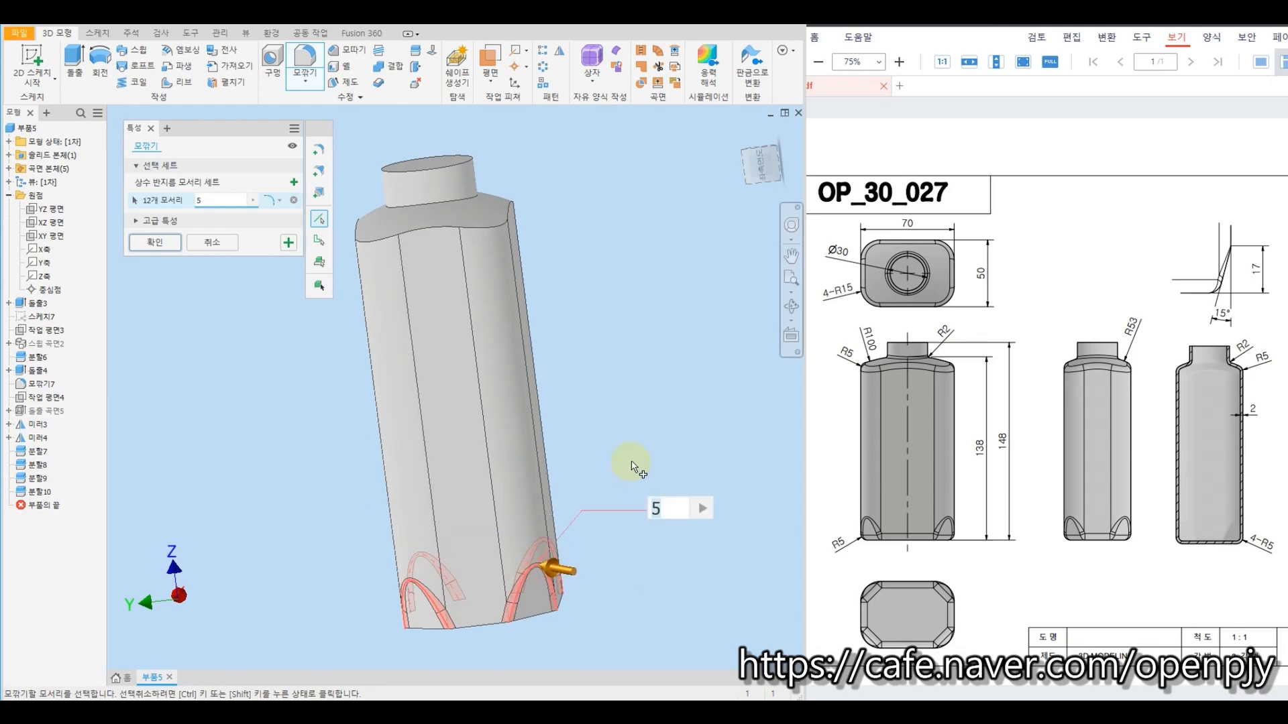
{"action": "left_click", "coordinate": [288, 242]}
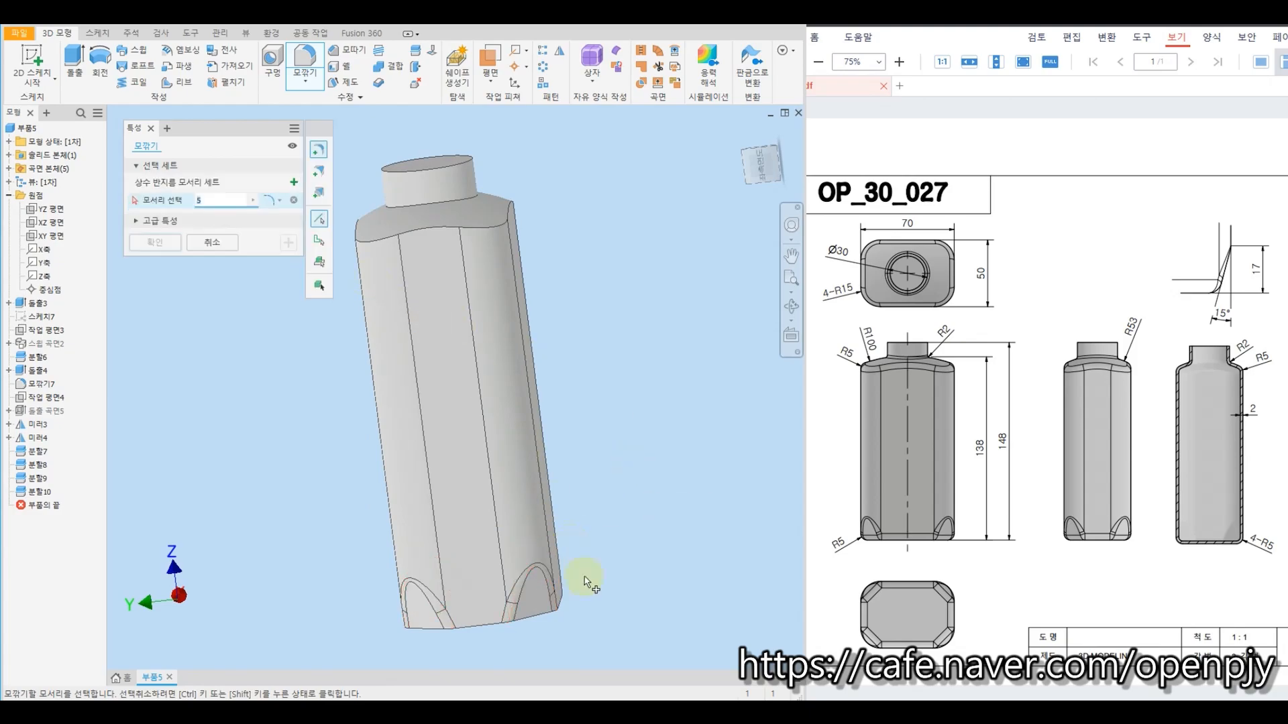
Step: Fillet the bottle's bottom perimeter and its upper shoulder perimeter with separate 5 mm fillets
{"action": "left_click", "coordinate": [536, 623]}
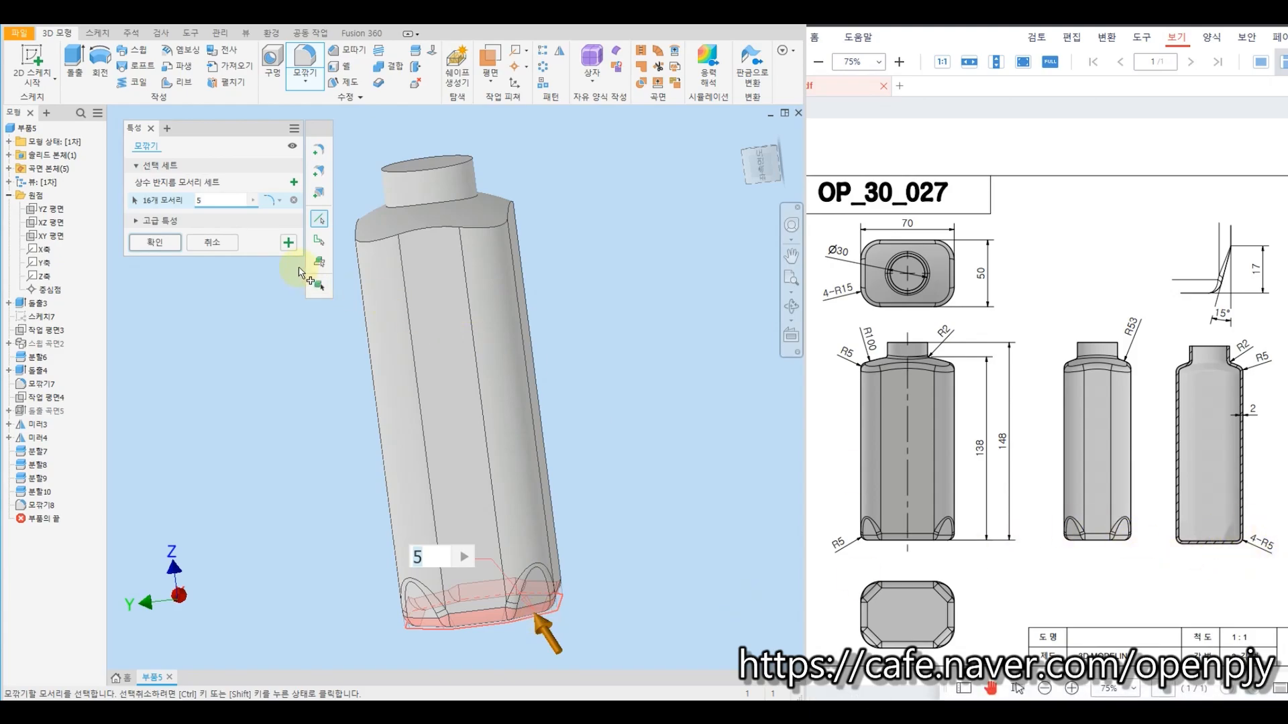
{"action": "left_click", "coordinate": [288, 243]}
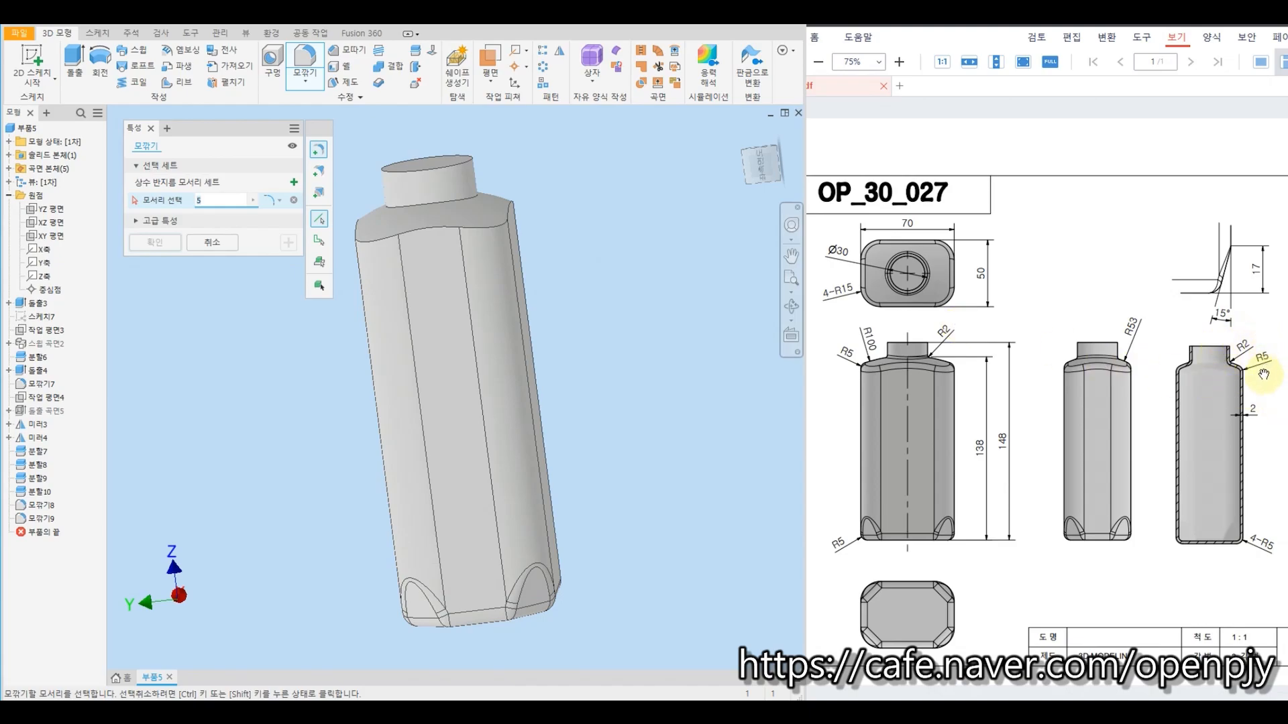
{"action": "left_click", "coordinate": [503, 225]}
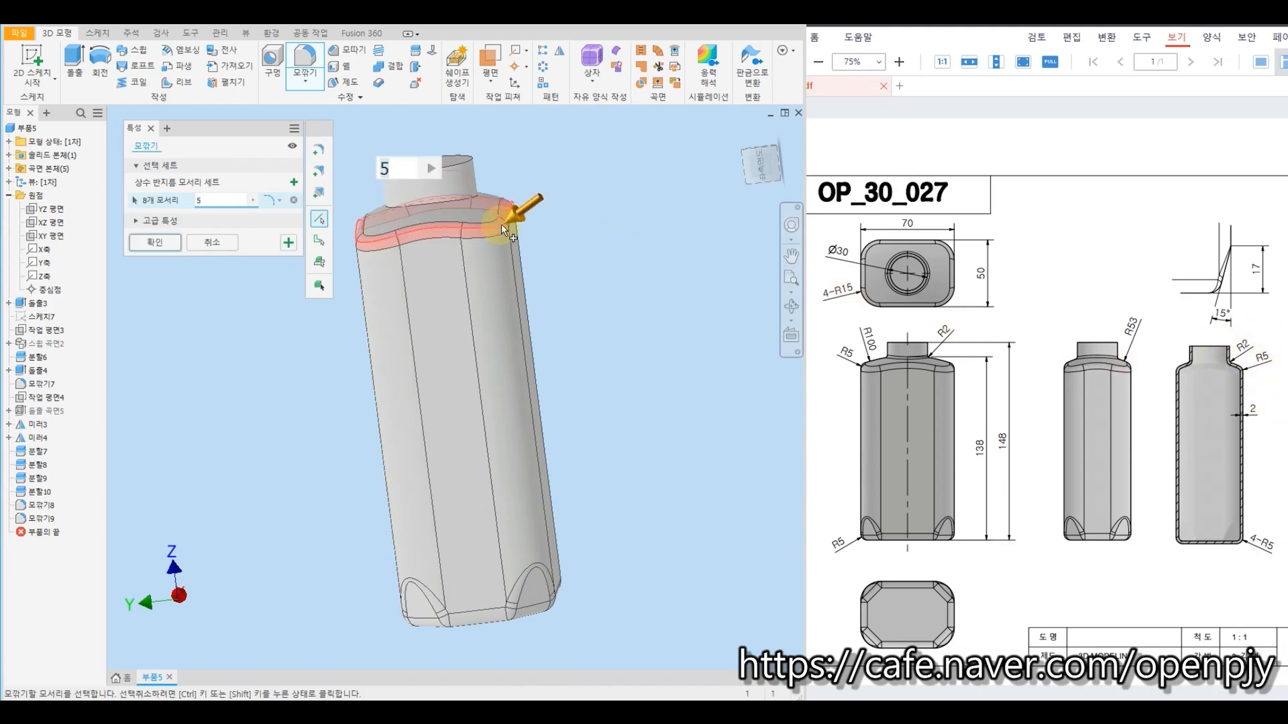
{"action": "left_click", "coordinate": [289, 244]}
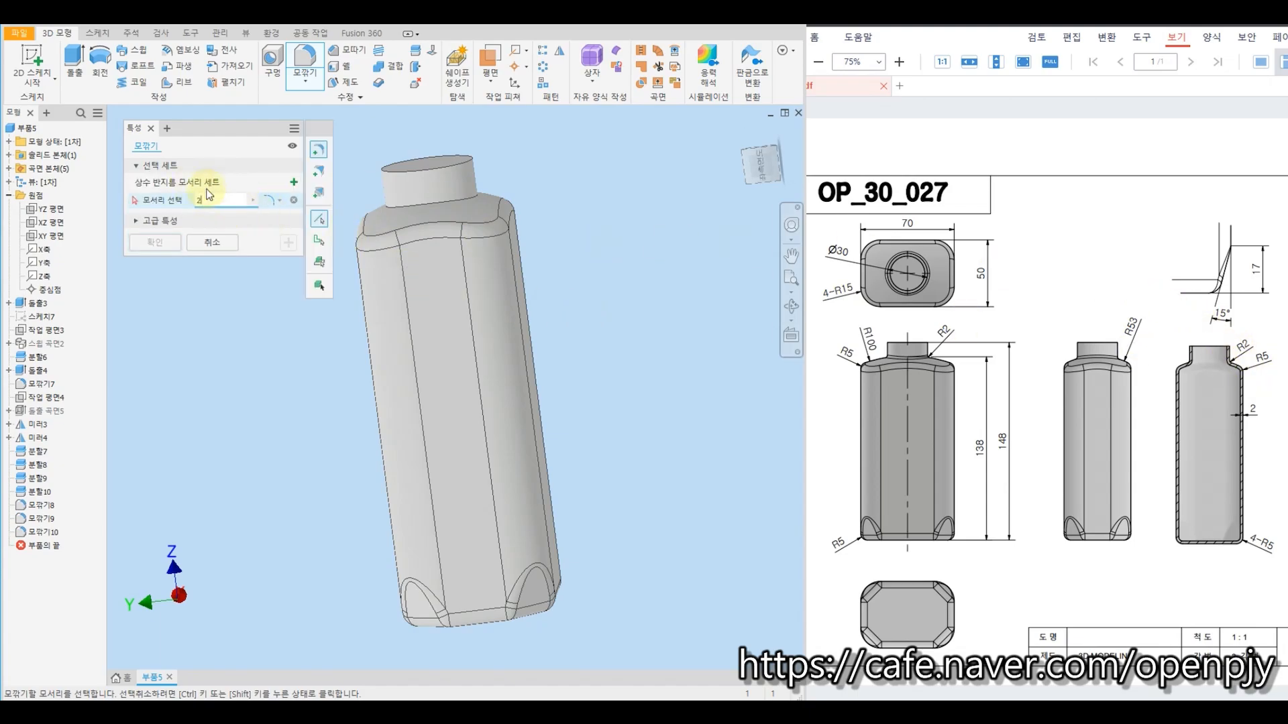
Step: Fillet the edge where the neck meets the shoulder with a 2 mm radius and end the Fillet command
{"action": "left_click", "coordinate": [464, 199]}
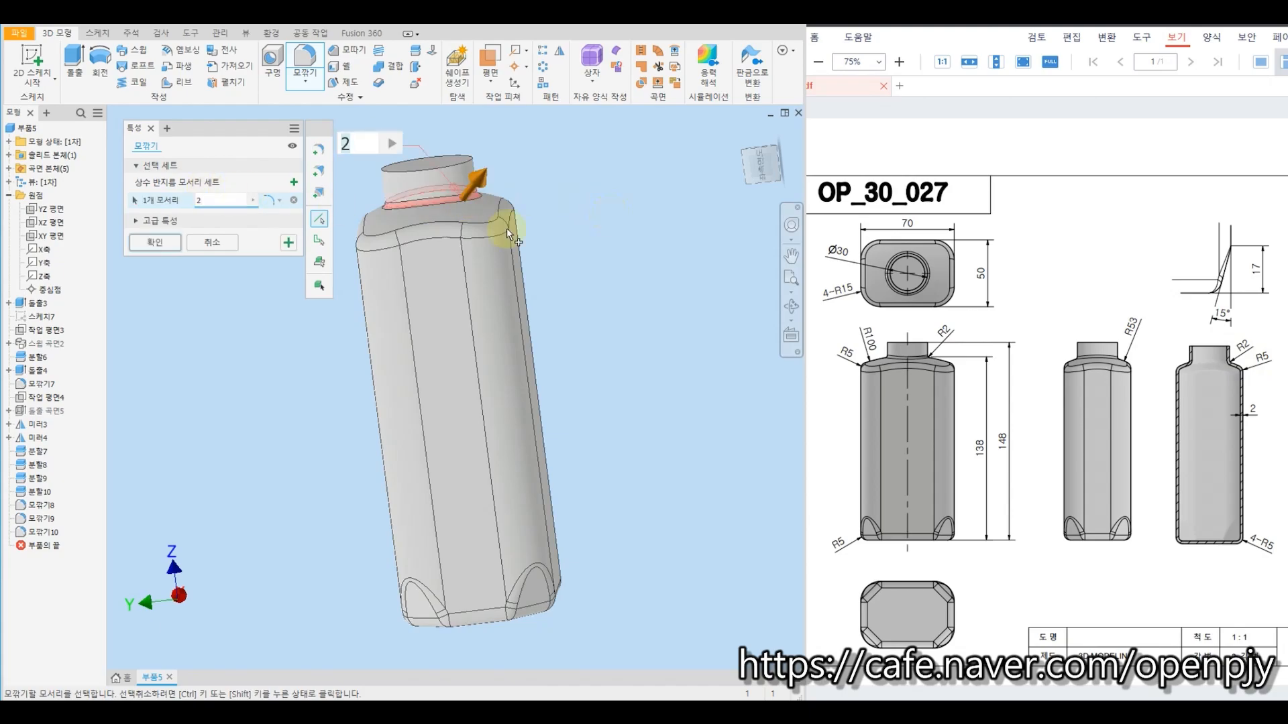
{"action": "left_click", "coordinate": [288, 244]}
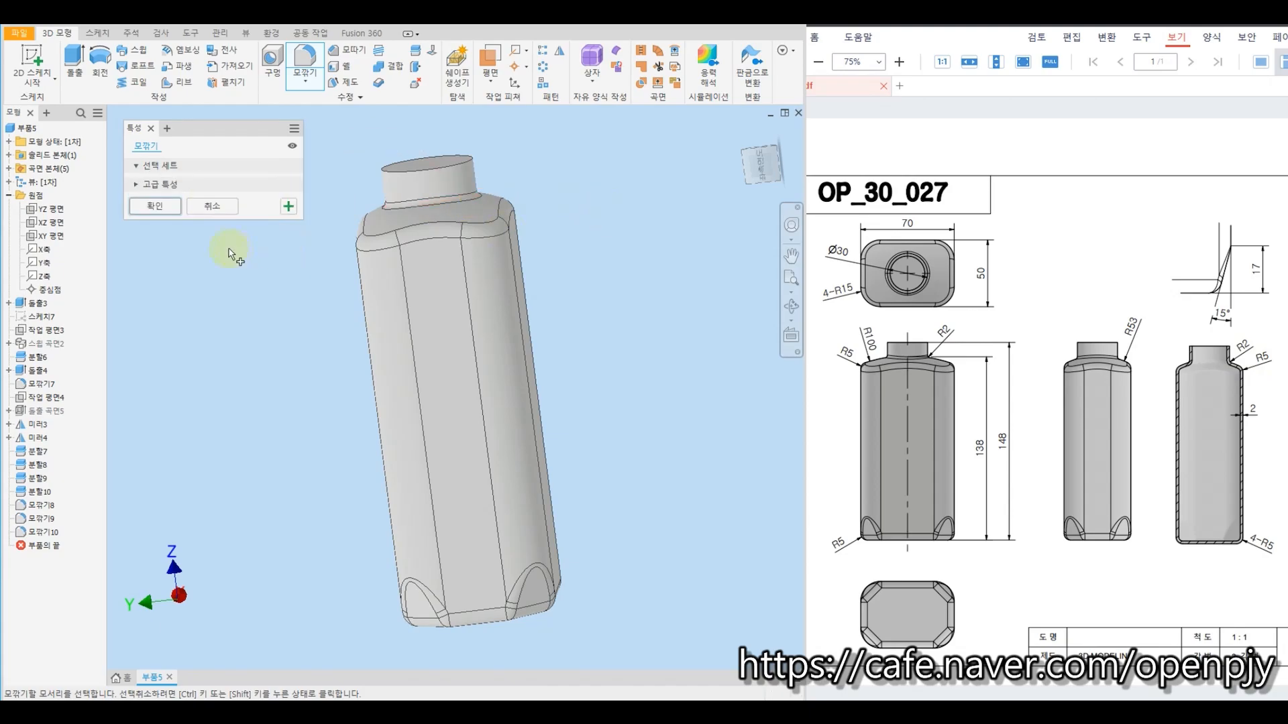
{"action": "left_click", "coordinate": [221, 243]}
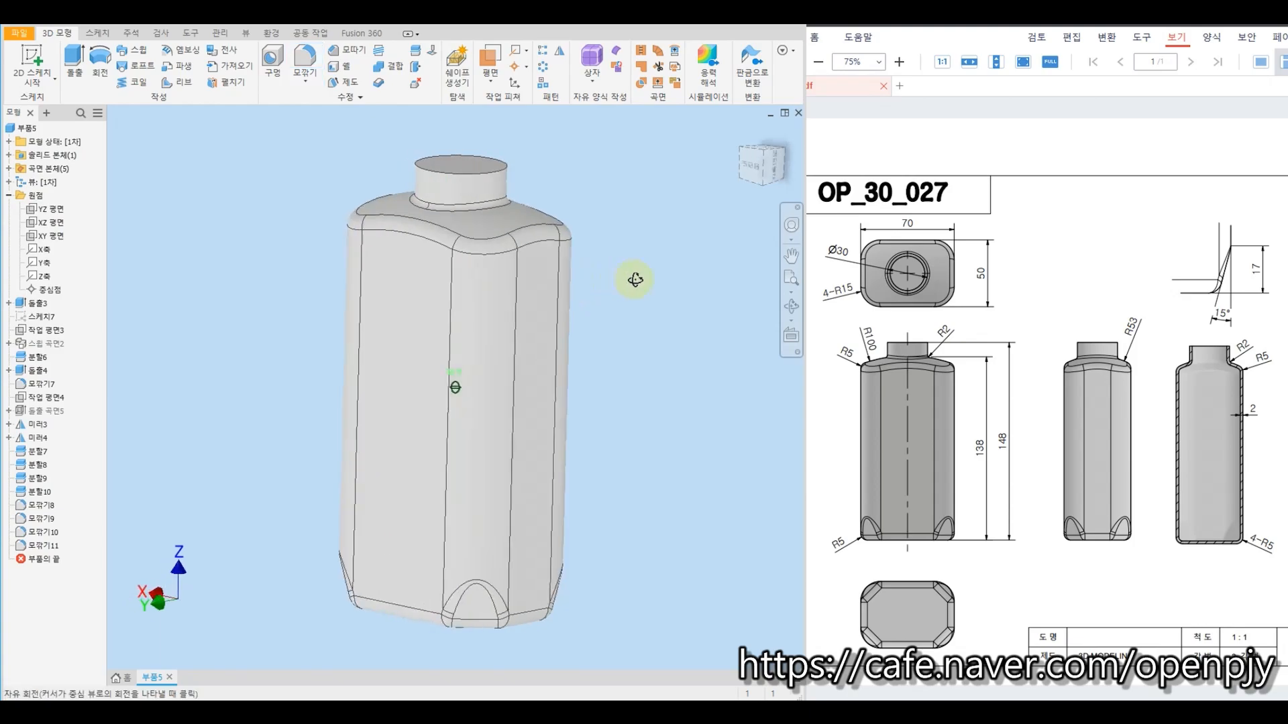
Step: Shell the bottle to a 2 mm wall thickness, removing the top face of the neck
{"action": "middle_click_drag", "start_coordinate": [575, 290], "coordinate": [649, 310], "text": "shift"}
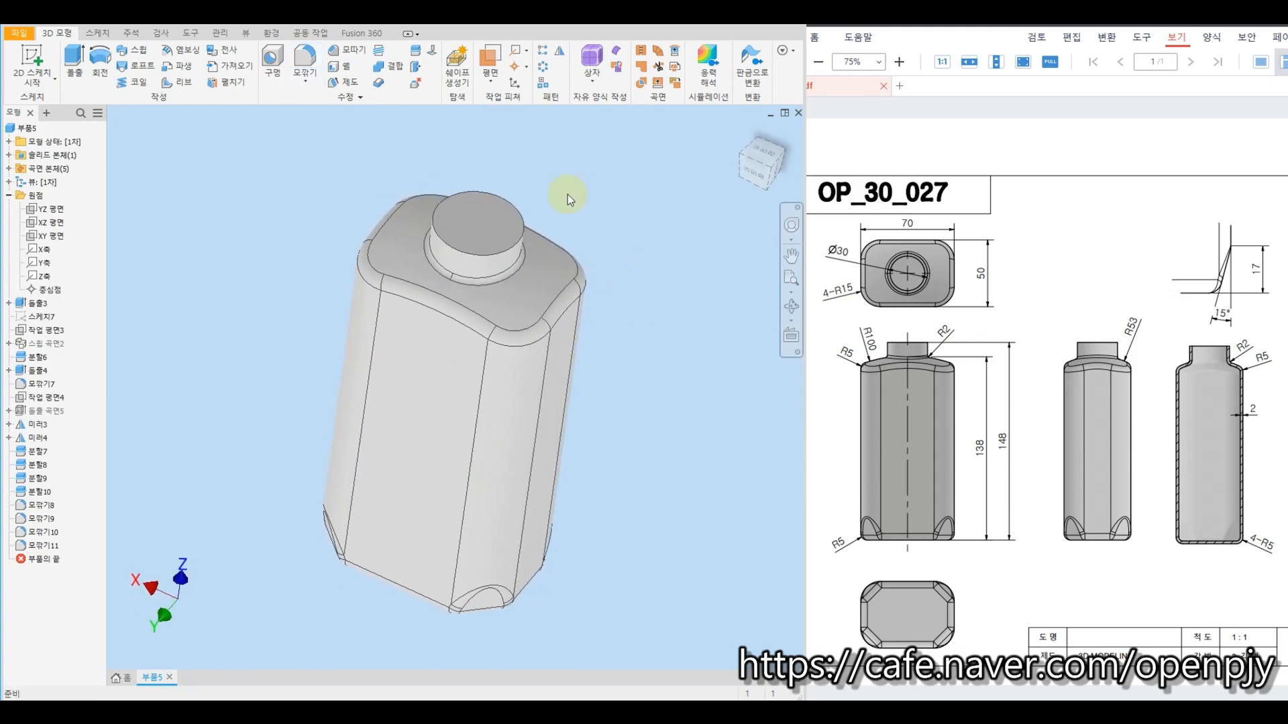
{"action": "left_click", "coordinate": [338, 64]}
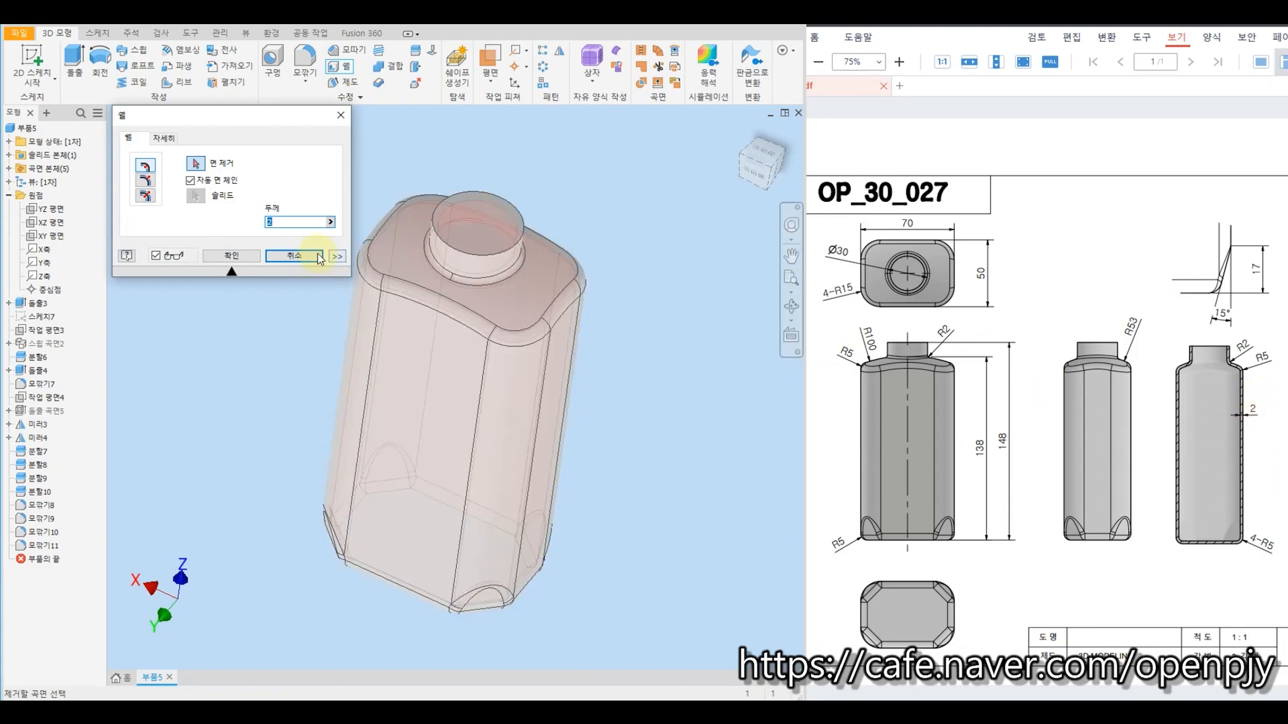
{"action": "left_click", "coordinate": [477, 220]}
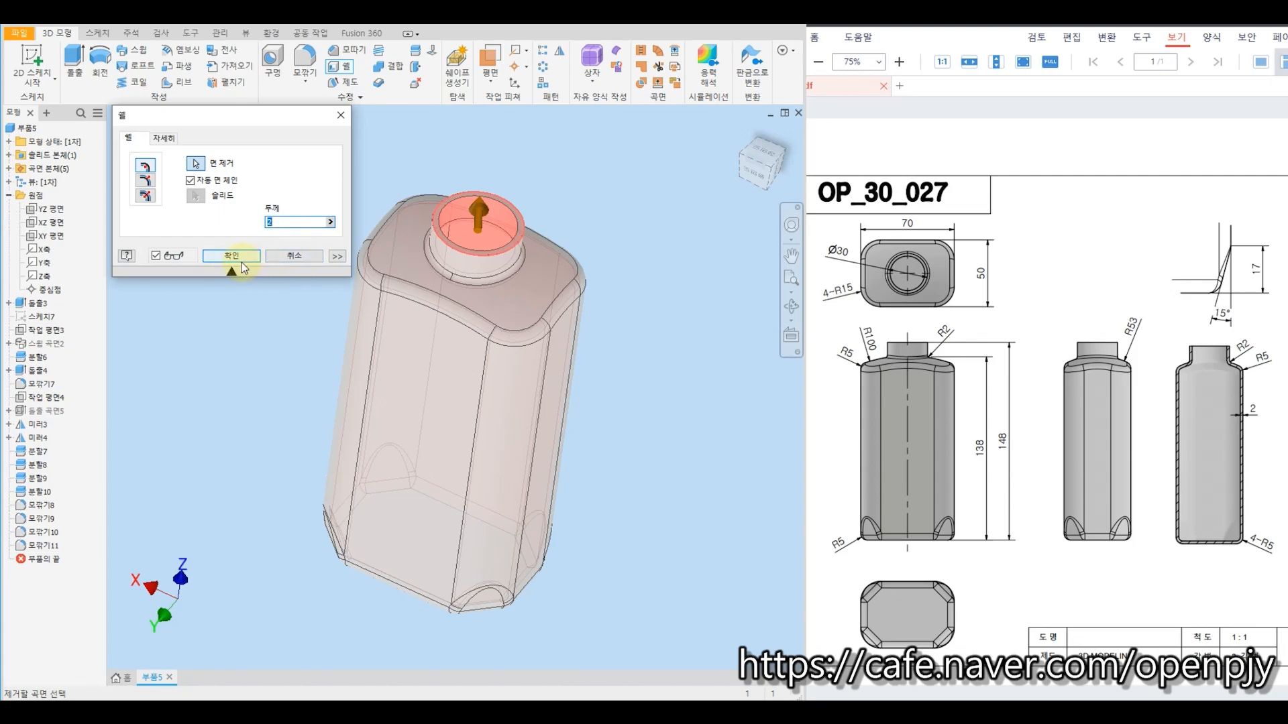
{"action": "left_click", "coordinate": [233, 256]}
Step: Create a half cross-section analysis of the bottle on the YZ plane with the direction flipped, and inspect the hollow interior
{"action": "middle_click_drag", "start_coordinate": [658, 254], "coordinate": [602, 213], "text": "shift"}
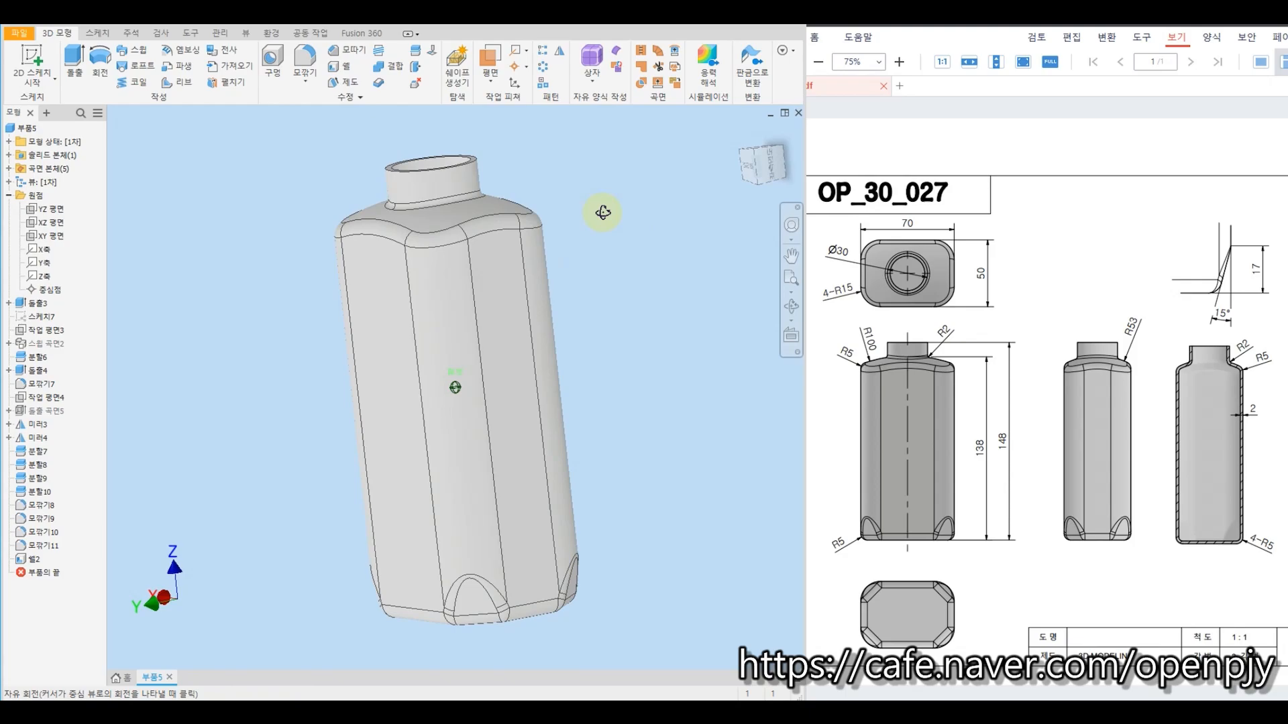
{"action": "left_click", "coordinate": [168, 34]}
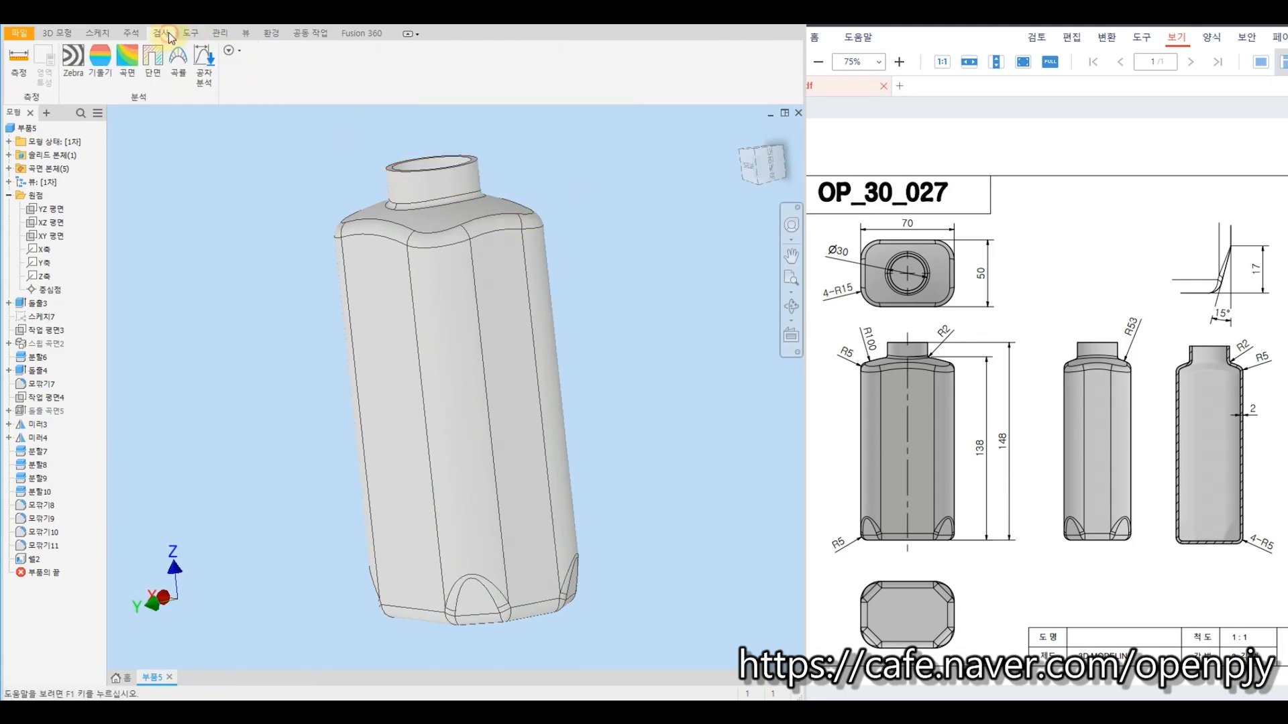
{"action": "left_click", "coordinate": [158, 70]}
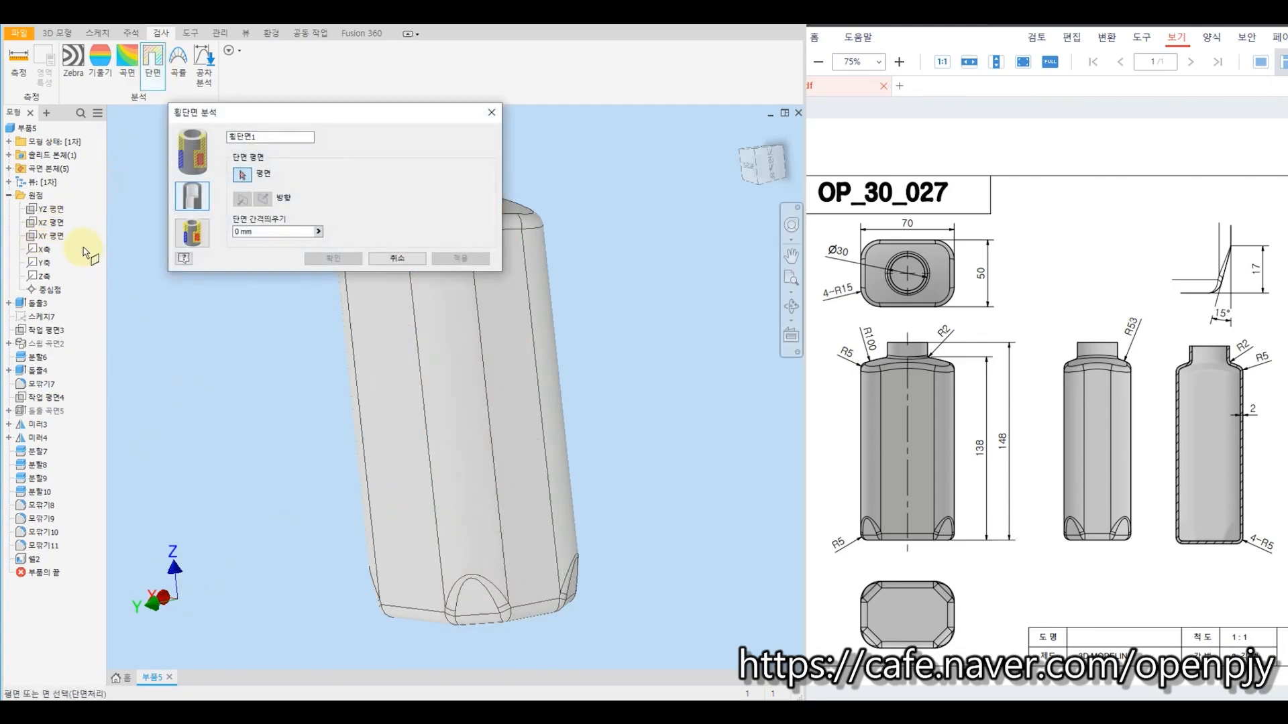
{"action": "left_click", "coordinate": [53, 209]}
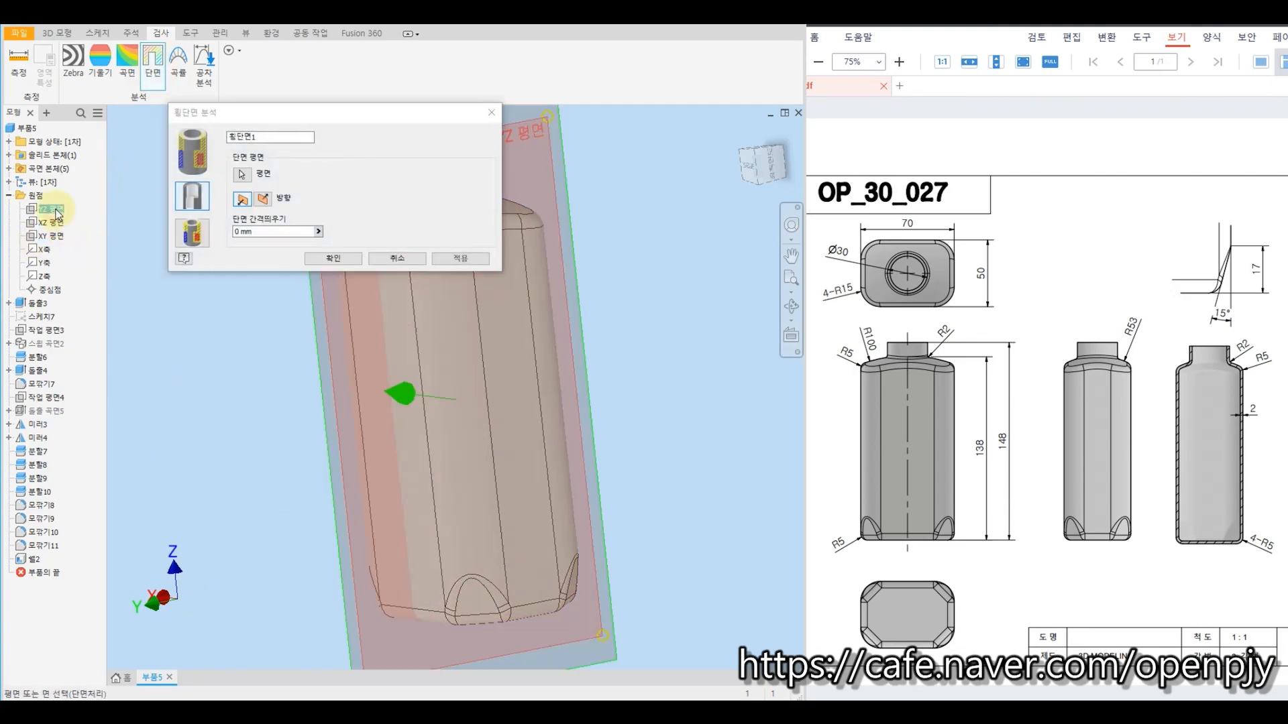
{"action": "scroll", "coordinate": [528, 407], "scroll_direction": "down", "scroll_amount": 3}
{"action": "middle_click_drag", "start_coordinate": [598, 417], "coordinate": [506, 440], "text": "shift"}
{"action": "left_click", "coordinate": [263, 198]}
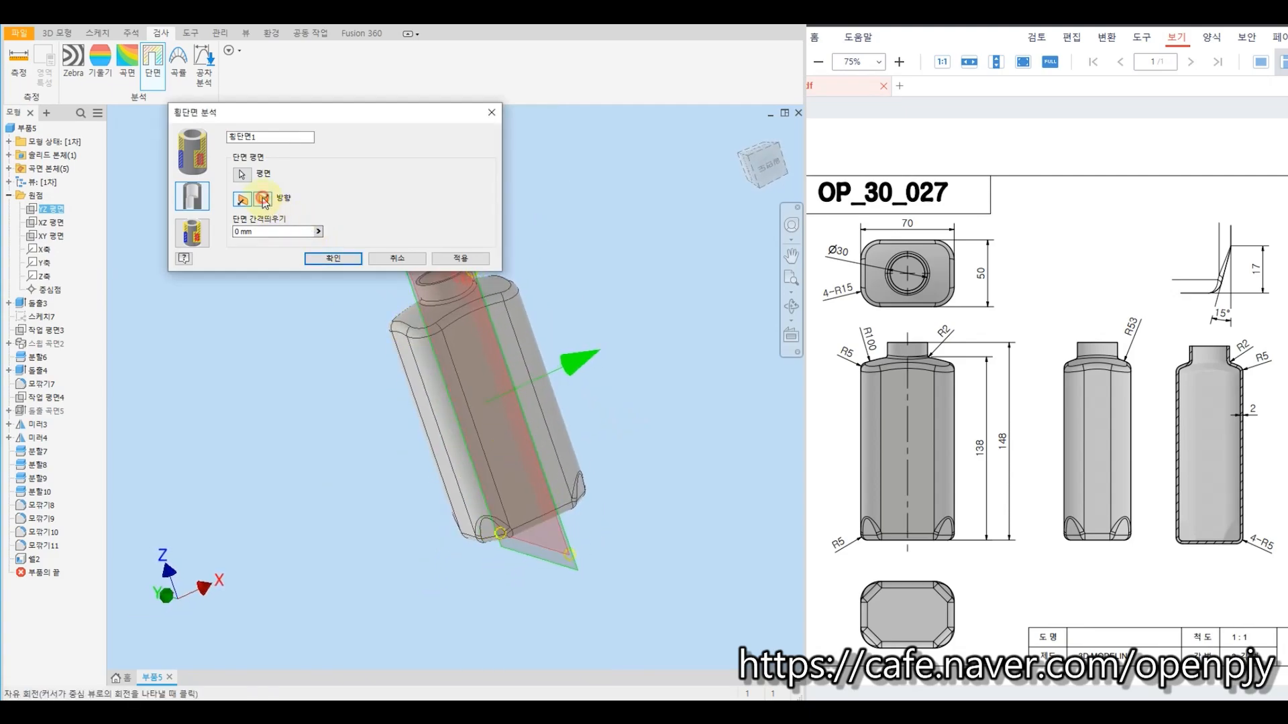
{"action": "left_click", "coordinate": [462, 265]}
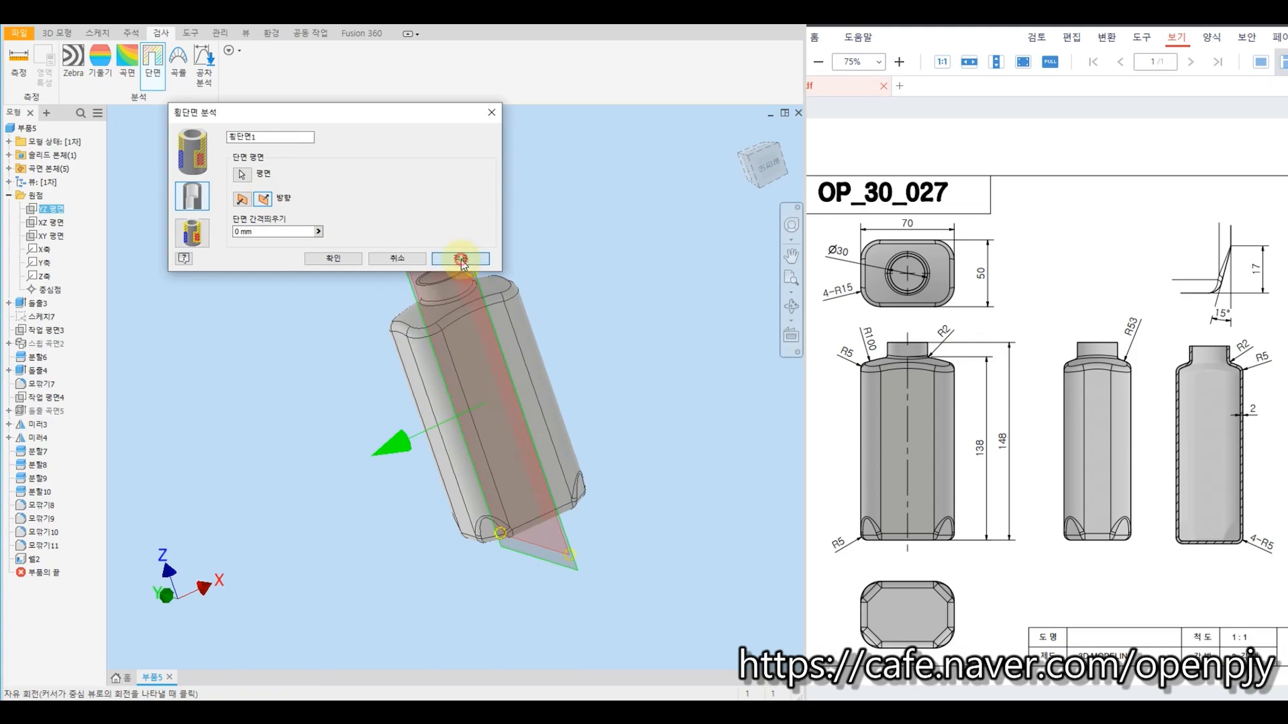
{"action": "left_click", "coordinate": [395, 256]}
{"action": "middle_click_drag", "start_coordinate": [566, 235], "coordinate": [606, 225], "text": "shift"}
{"action": "left_click", "coordinate": [754, 167]}
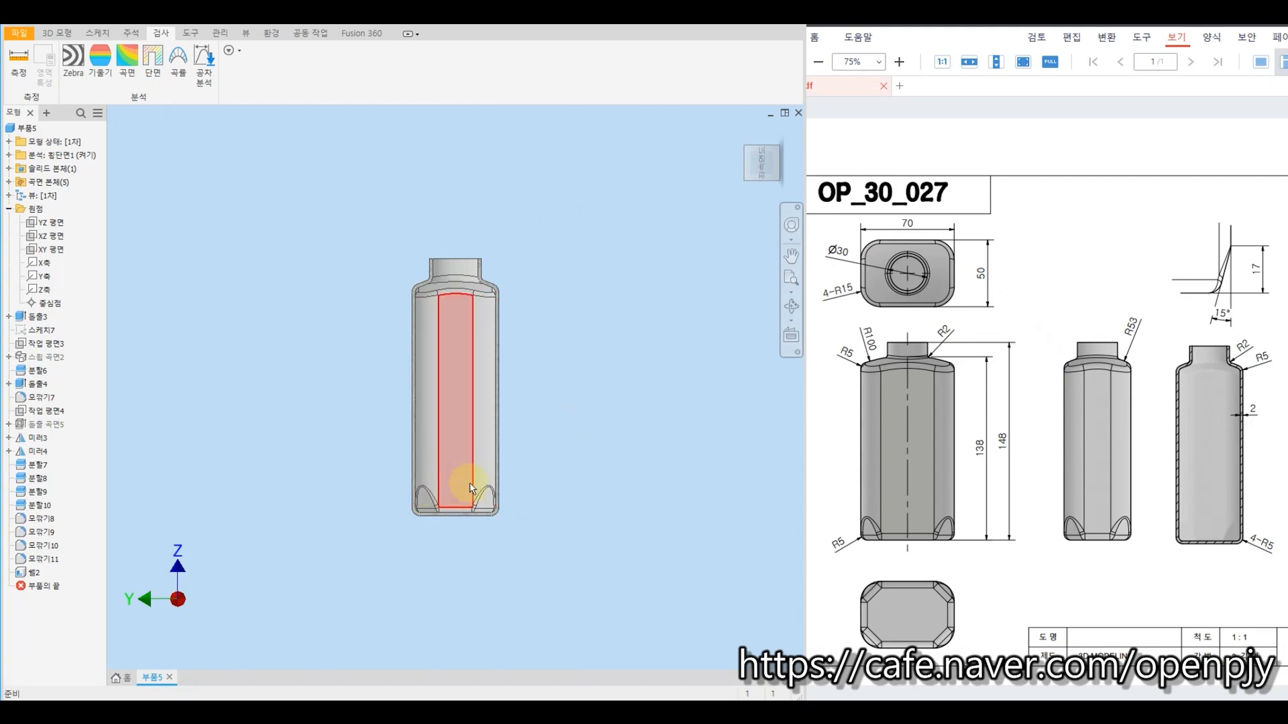
{"action": "middle_click_drag", "start_coordinate": [596, 437], "coordinate": [568, 462], "text": "shift"}
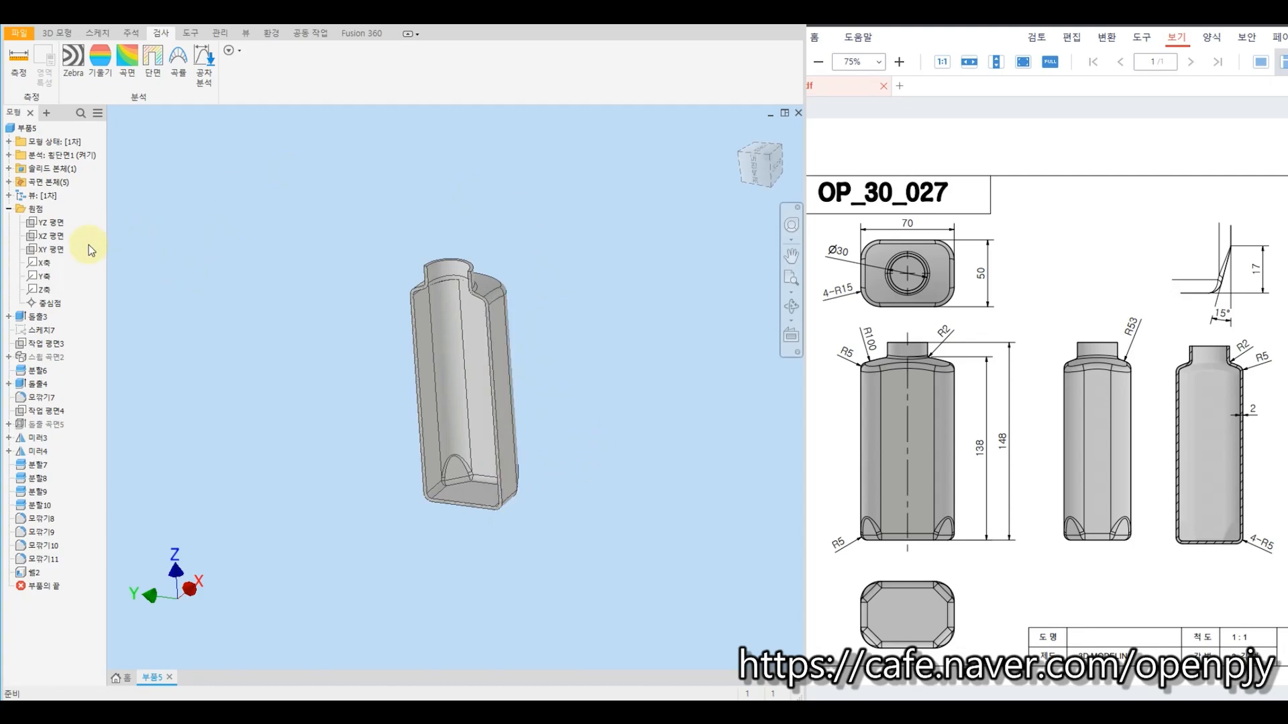
Step: Turn off the visibility of the cross-section analysis and show the whole bottle in an isometric view
{"action": "left_click", "coordinate": [57, 32]}
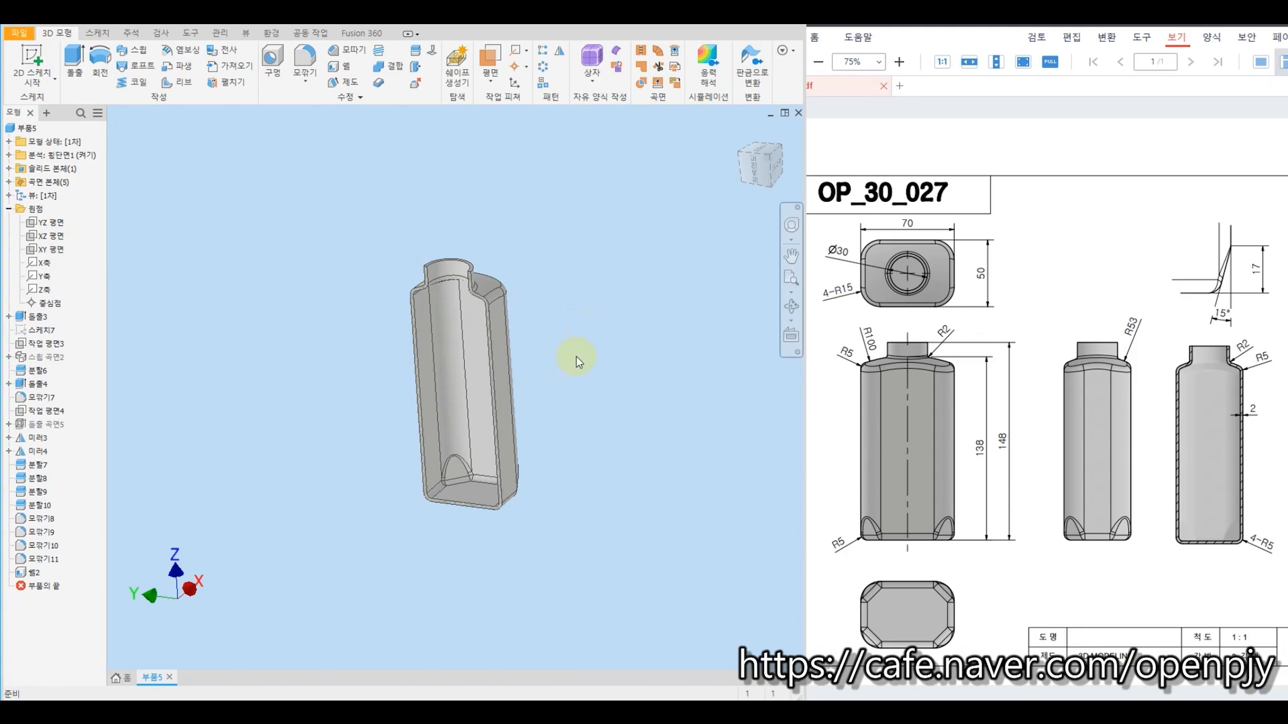
{"action": "right_click", "coordinate": [69, 155]}
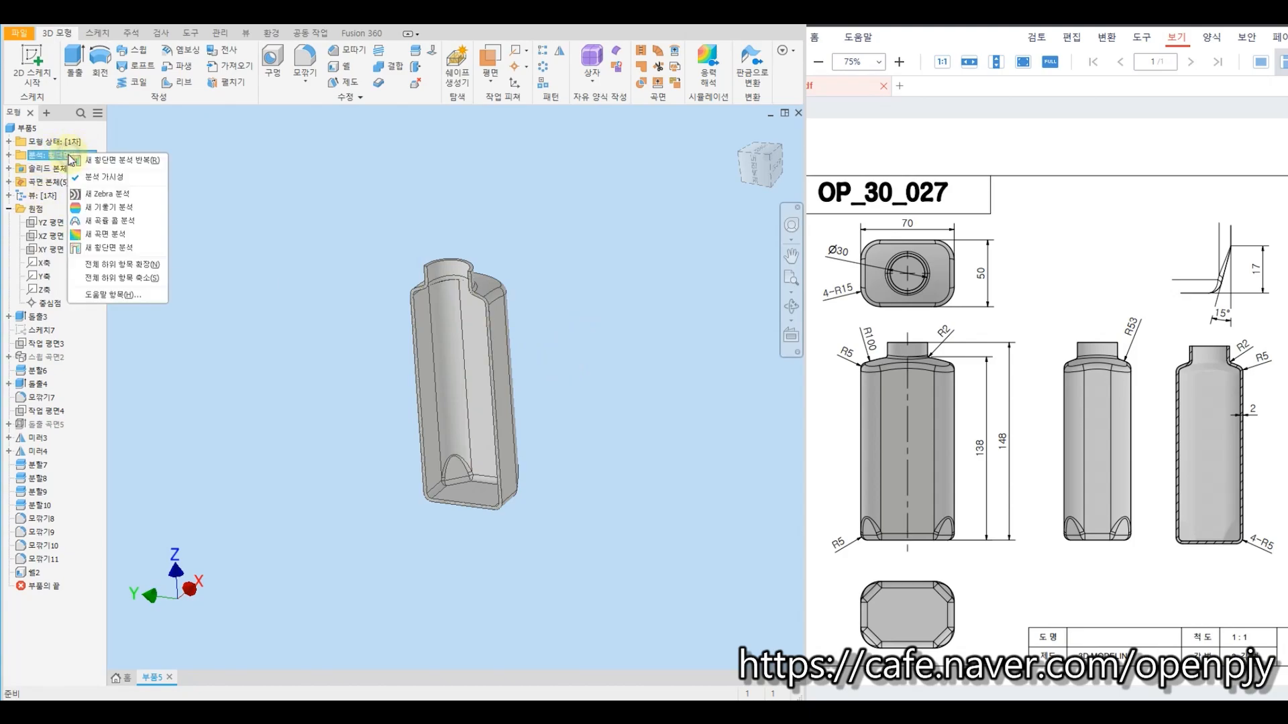
{"action": "left_click", "coordinate": [124, 178]}
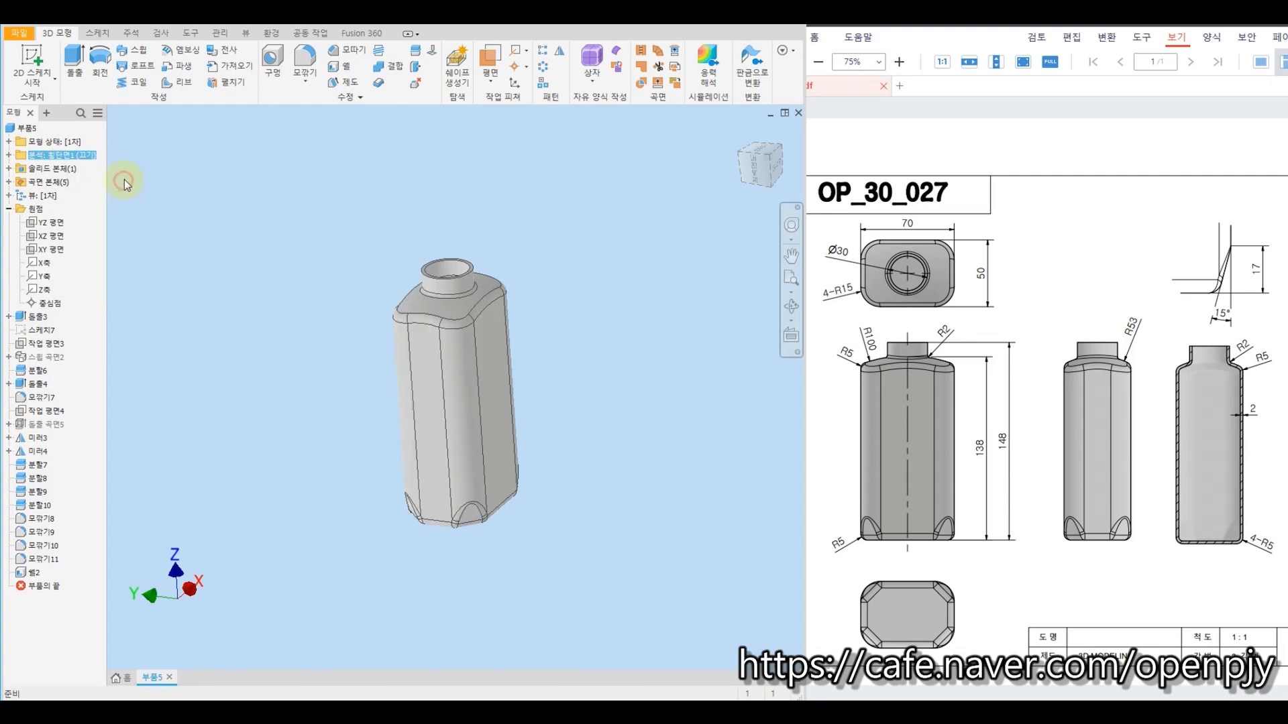
{"action": "left_click", "coordinate": [744, 134]}
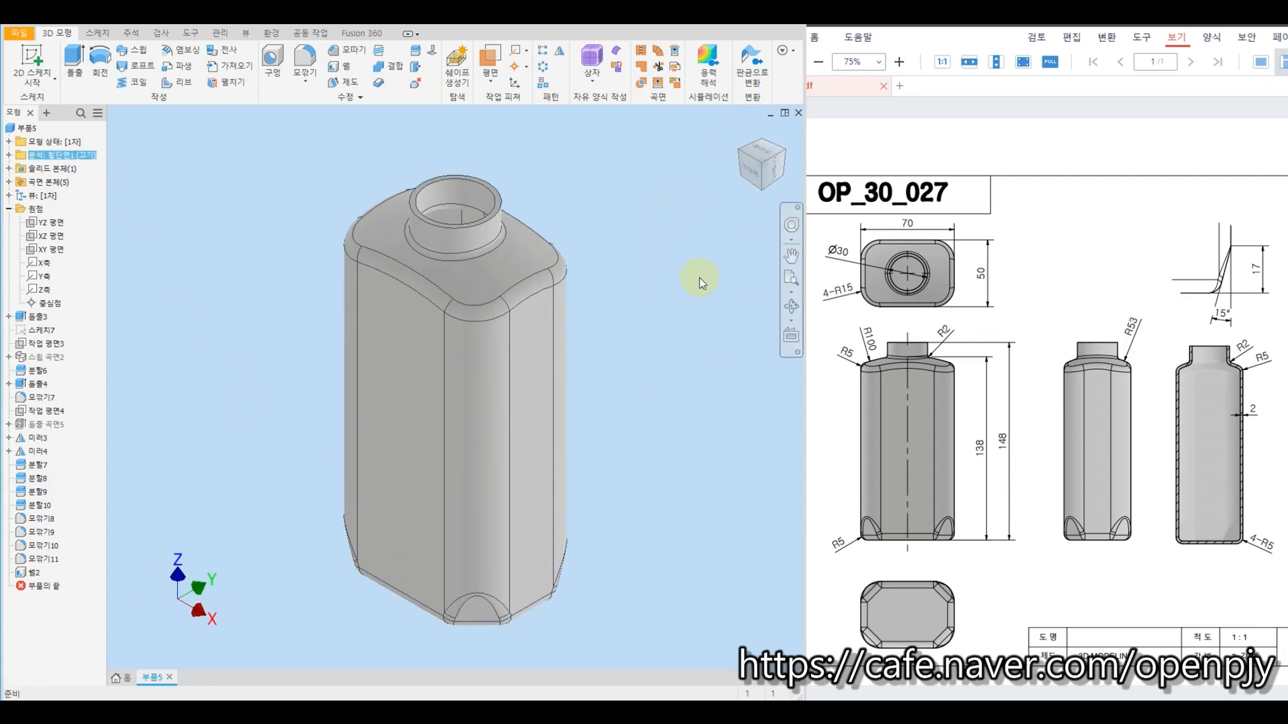